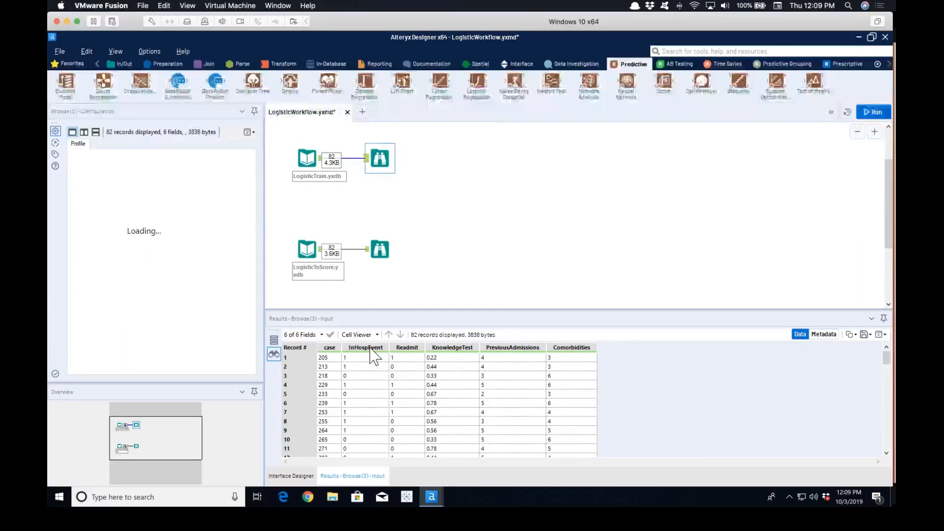
- Examine the training data profiles for InHospEvent, Readmit, KnowledgeTest, PreviousAdmissions and Comorbidities, including the counts of each Readmit value
{"action": "left_click", "coordinate": [370, 349]}
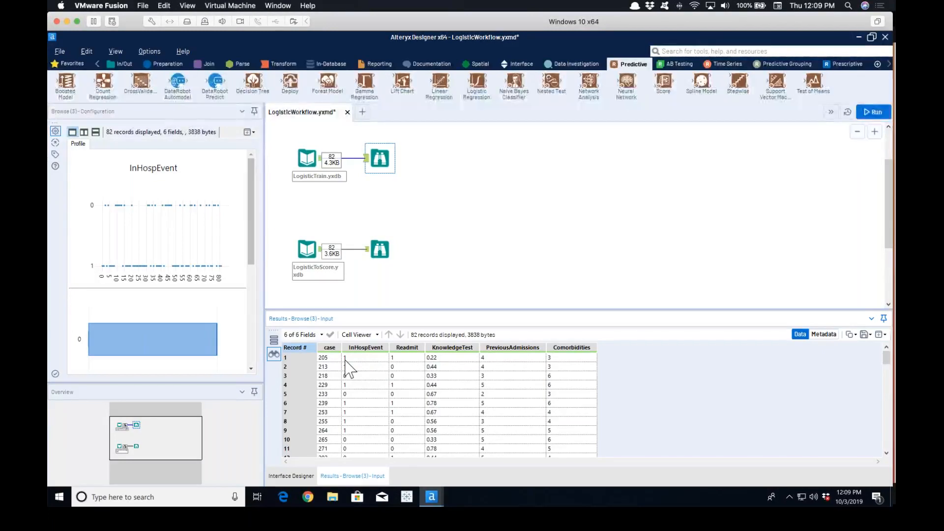
{"action": "left_click", "coordinate": [408, 348]}
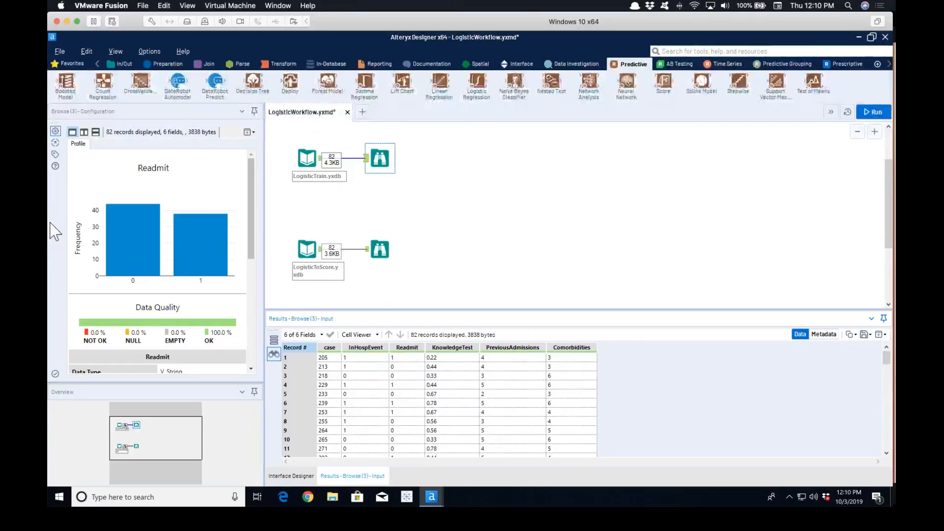
{"action": "mouse_move", "coordinate": [134, 214]}
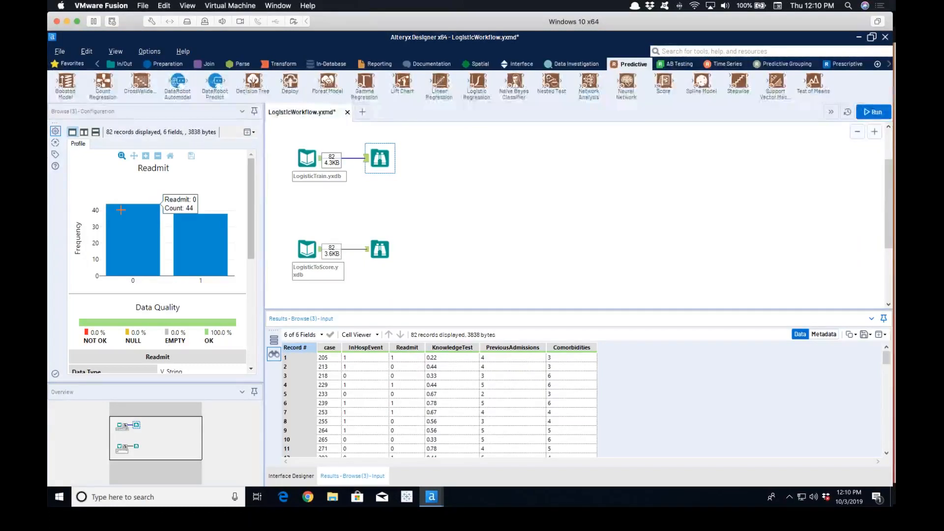
{"action": "mouse_move", "coordinate": [209, 242]}
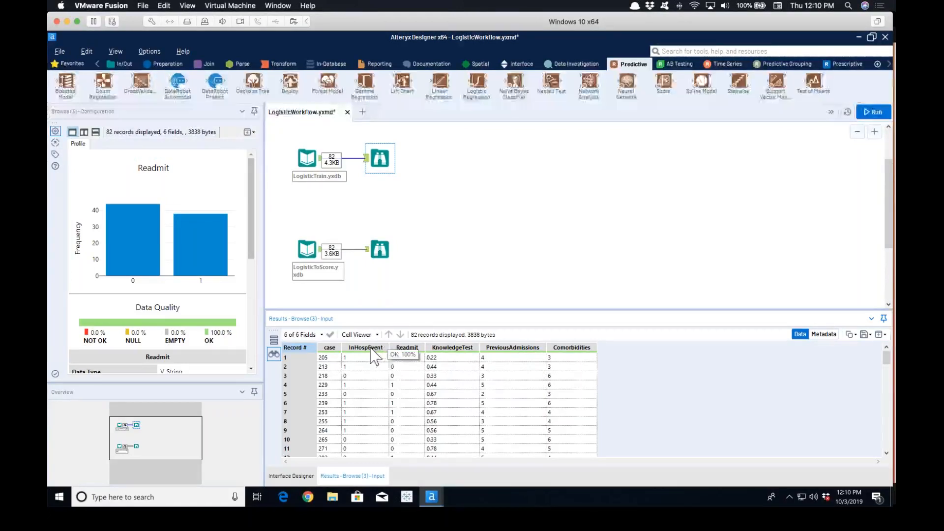
{"action": "left_click", "coordinate": [462, 347]}
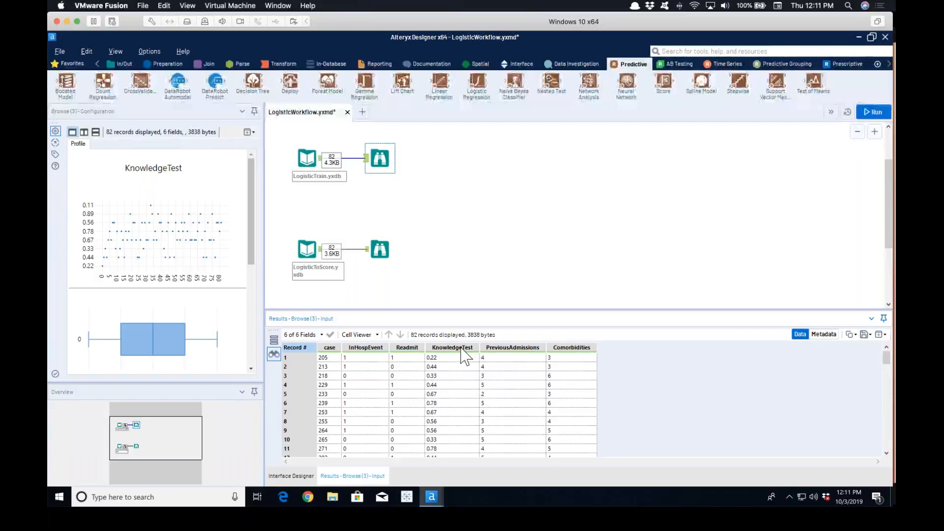
{"action": "left_click", "coordinate": [512, 349]}
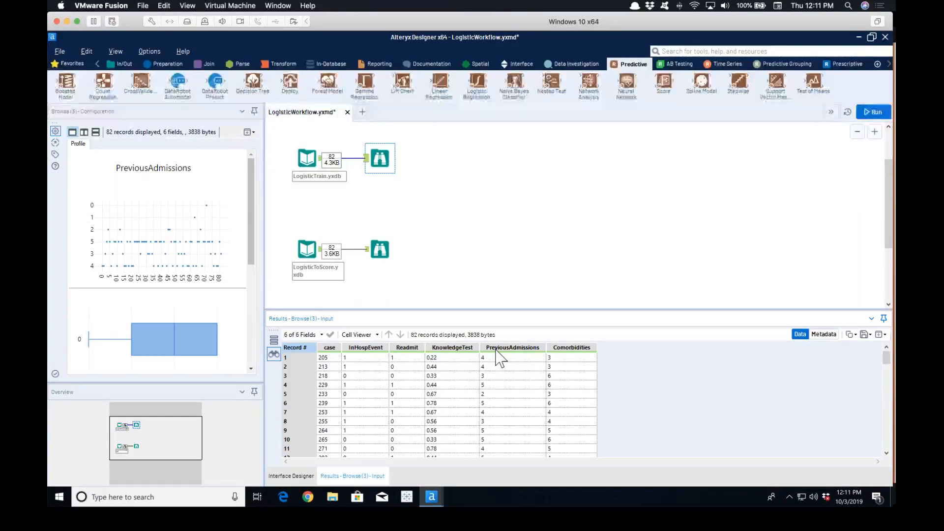
{"action": "left_click", "coordinate": [575, 350]}
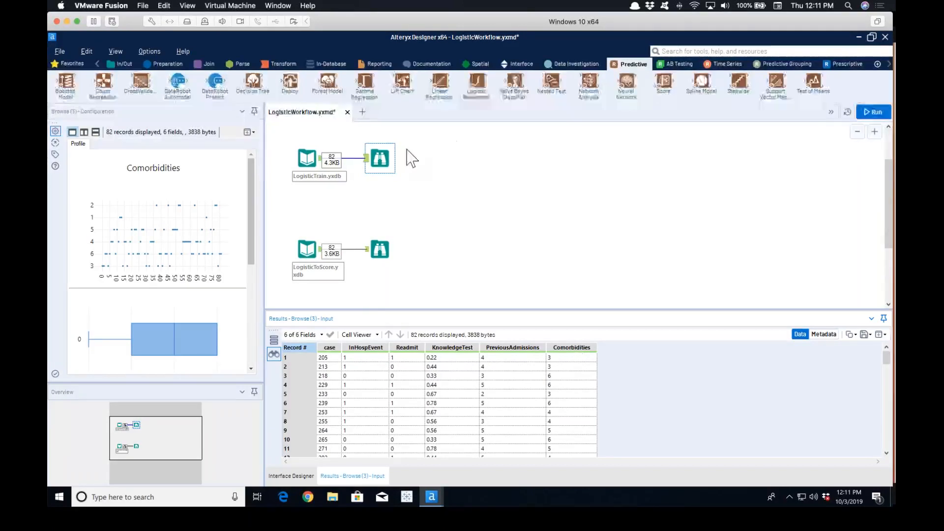
- Connect a Logistic Regression tool to the LogisticTrain.yxdb input and add Browse tools to all its outputs
{"action": "left_click_drag", "start_coordinate": [477, 82], "coordinate": [423, 187]}
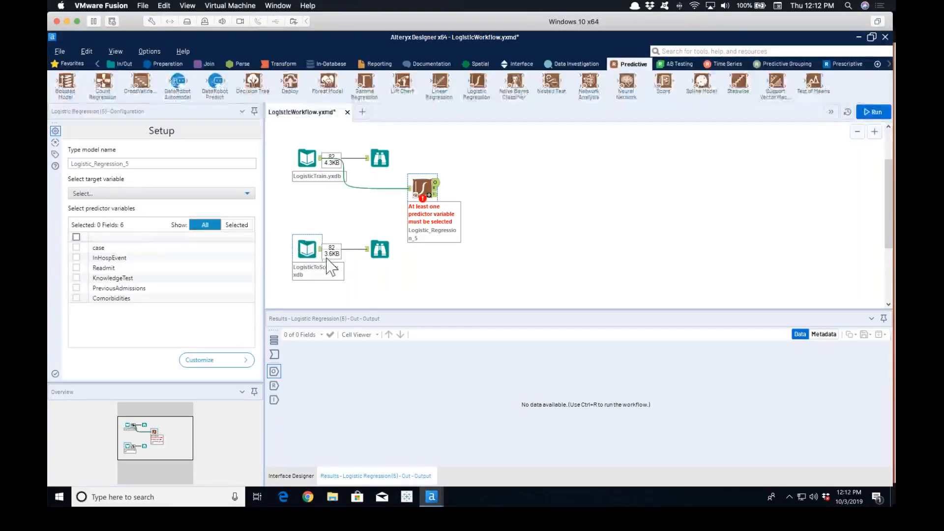
{"action": "right_click", "coordinate": [429, 196]}
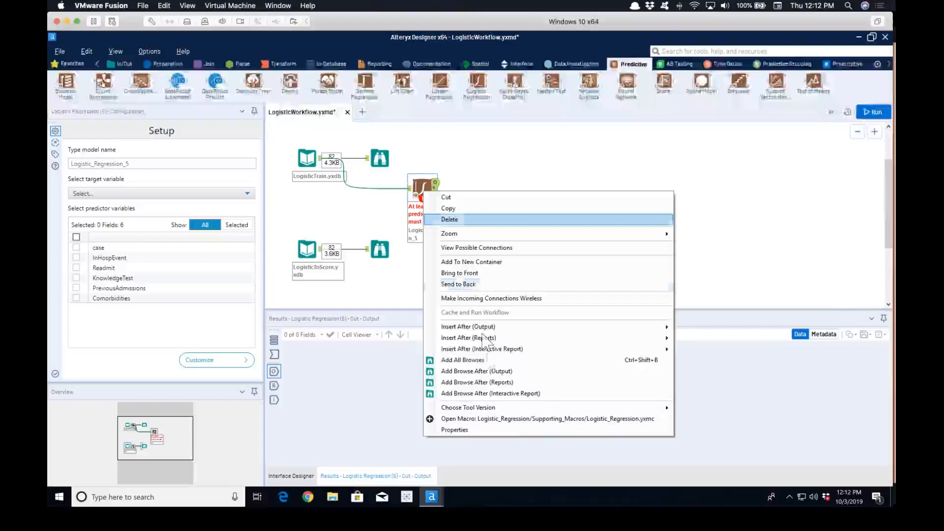
{"action": "left_click", "coordinate": [446, 420]}
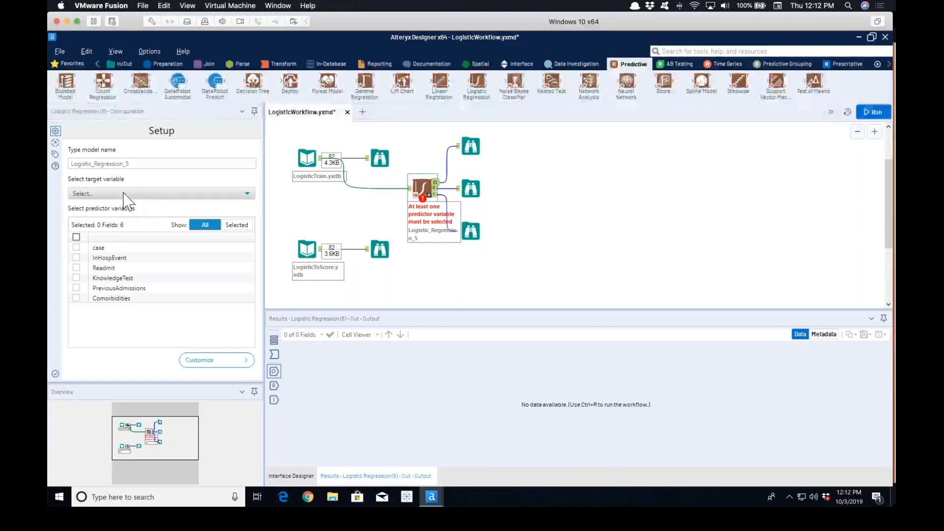
- Set the target variable of the logistic regression to Readmit
{"action": "left_click", "coordinate": [124, 194]}
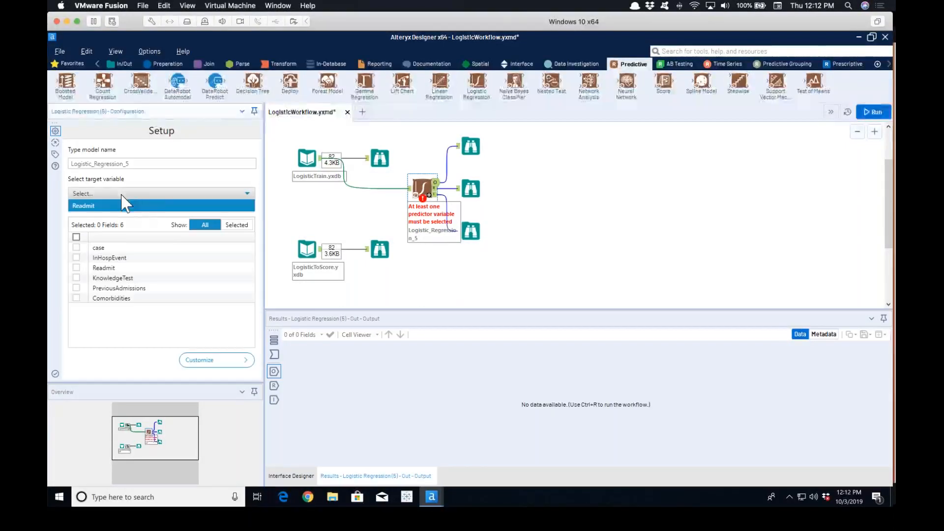
{"action": "left_click", "coordinate": [90, 209]}
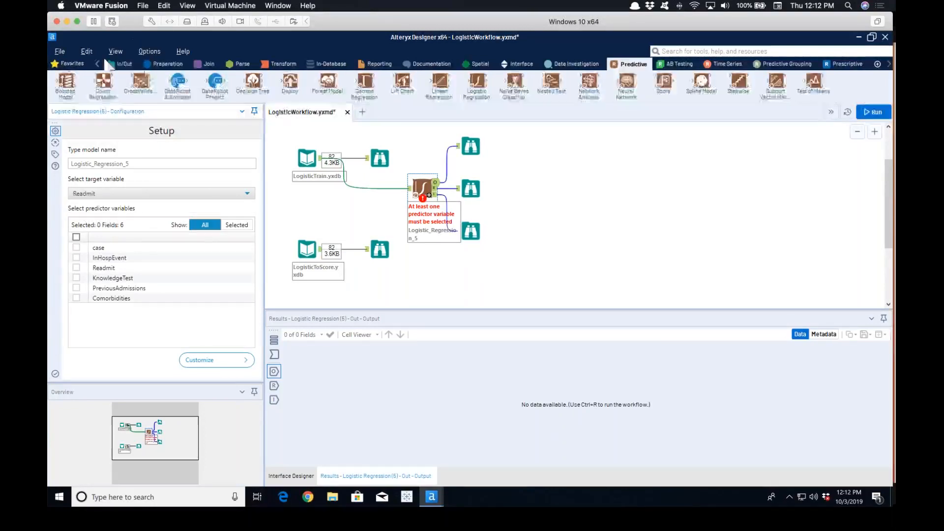
- Insert a Select tool between LogisticTrain.yxdb and the Logistic Regression tool and change the Readmit field type to Byte
{"action": "left_click", "coordinate": [157, 64]}
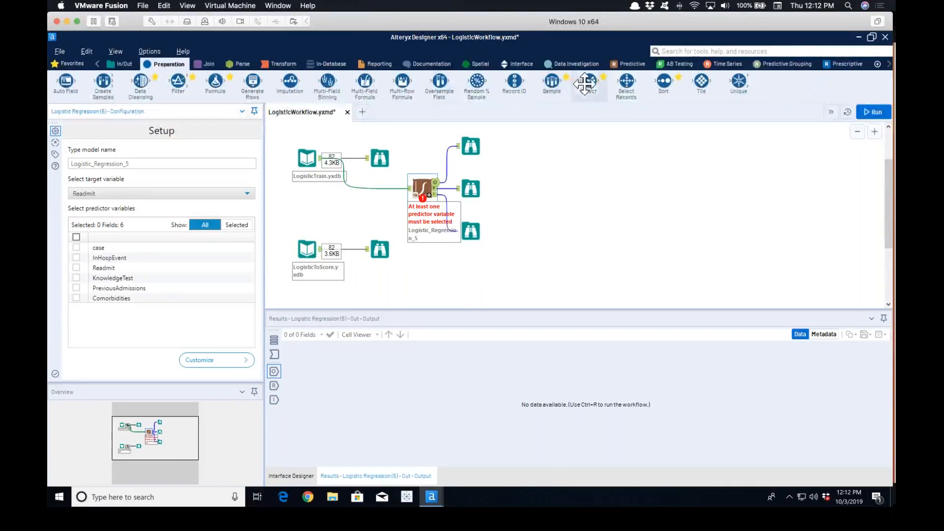
{"action": "left_click_drag", "start_coordinate": [589, 89], "coordinate": [374, 188]}
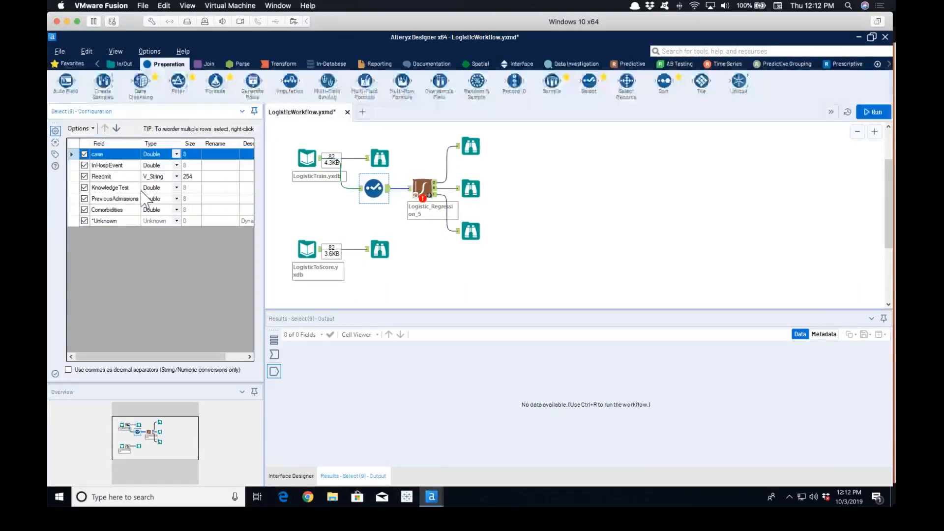
{"action": "left_click", "coordinate": [177, 177]}
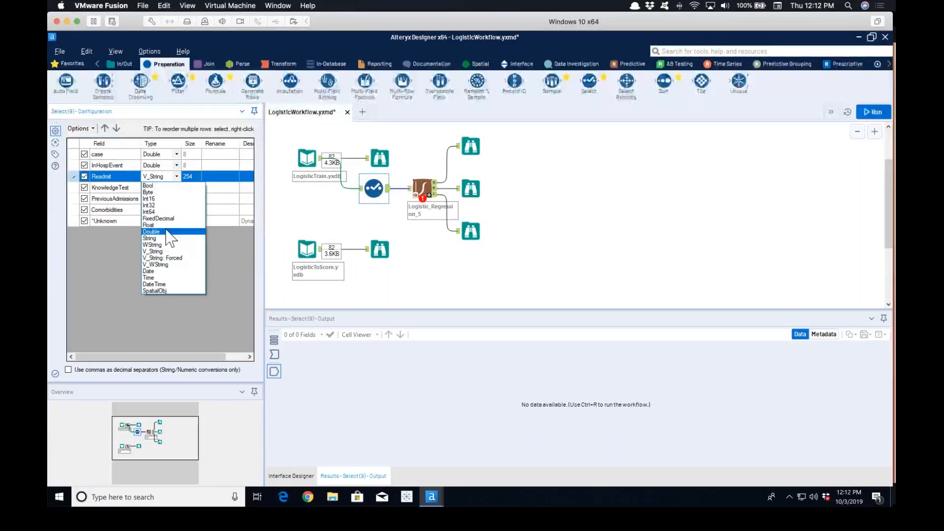
{"action": "left_click", "coordinate": [156, 192]}
- Check which target variables the Logistic Regression tool offers with Readmit as Byte, comparing against the Select tool's field types
{"action": "left_click", "coordinate": [426, 189]}
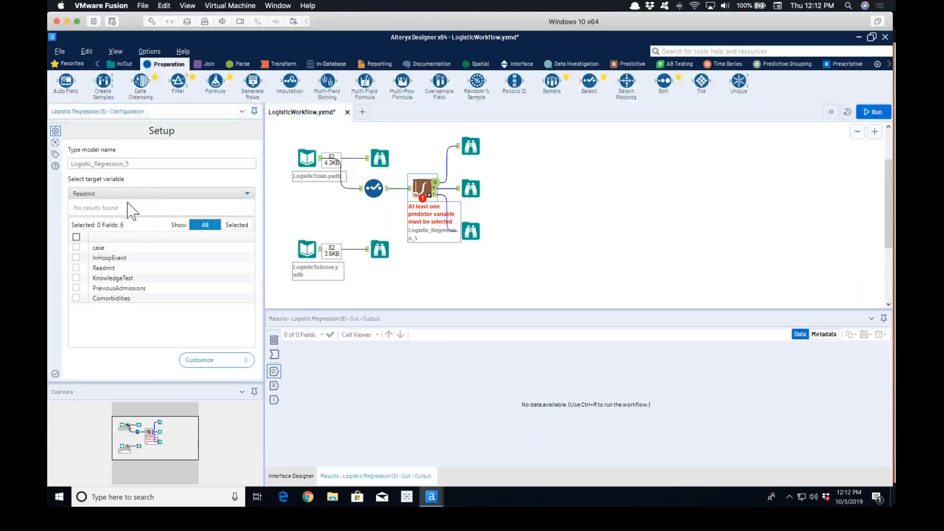
{"action": "left_click", "coordinate": [247, 194]}
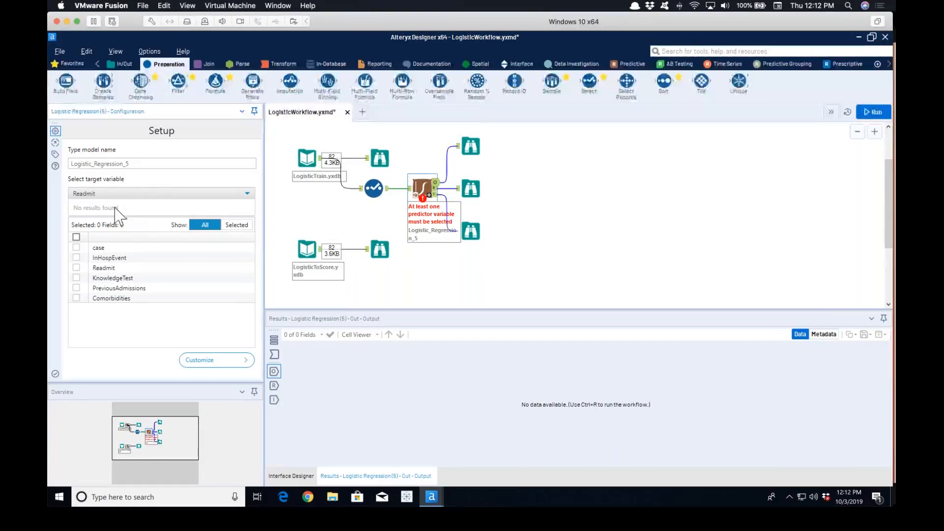
{"action": "left_click", "coordinate": [374, 188]}
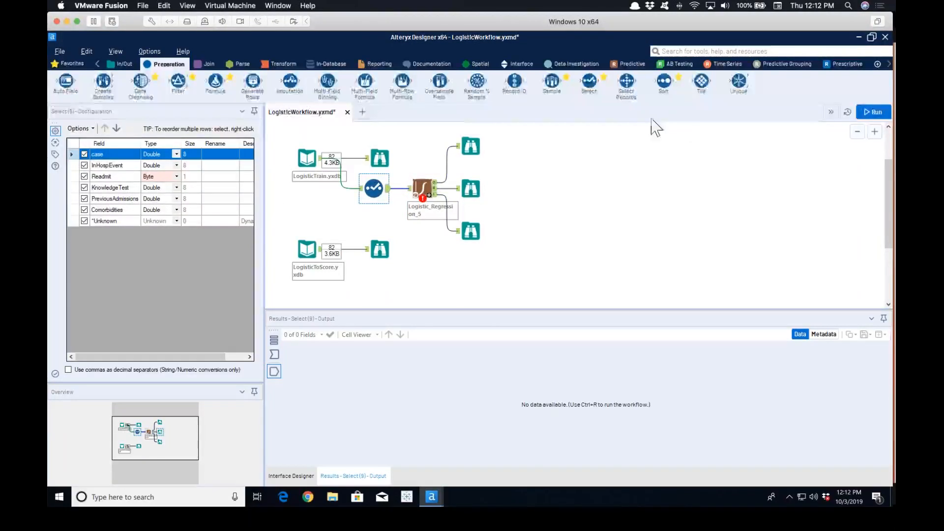
{"action": "left_click", "coordinate": [425, 188]}
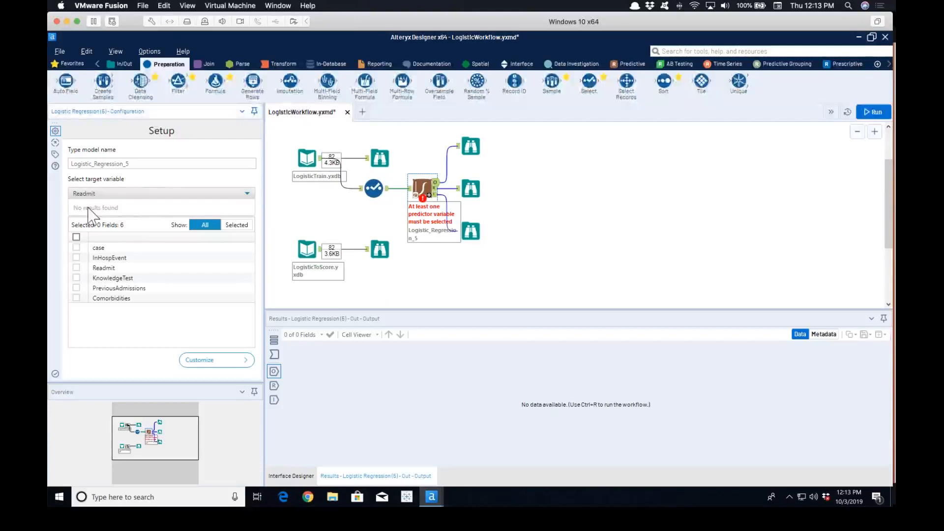
- Delete the Select tool and connect the LogisticTrain.yxdb input directly to the Logistic Regression tool
{"action": "left_click", "coordinate": [373, 189]}
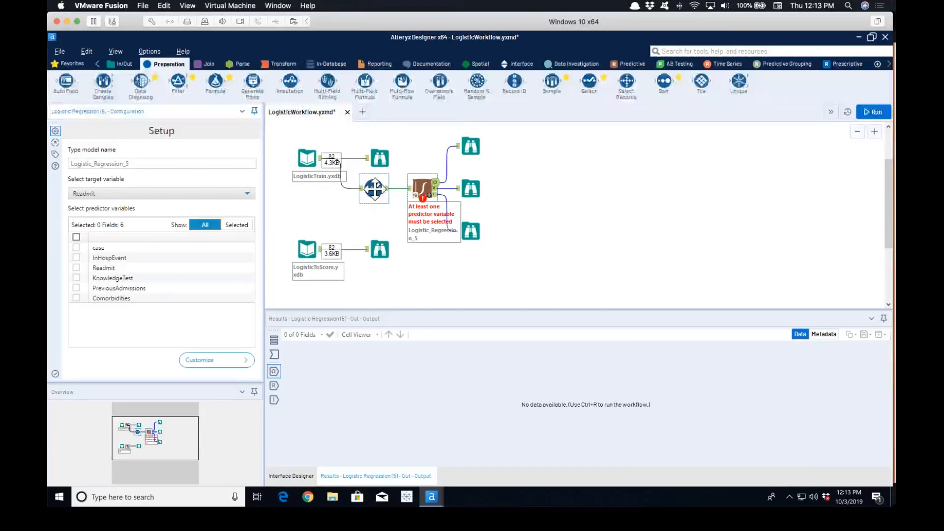
{"action": "right_click", "coordinate": [375, 189]}
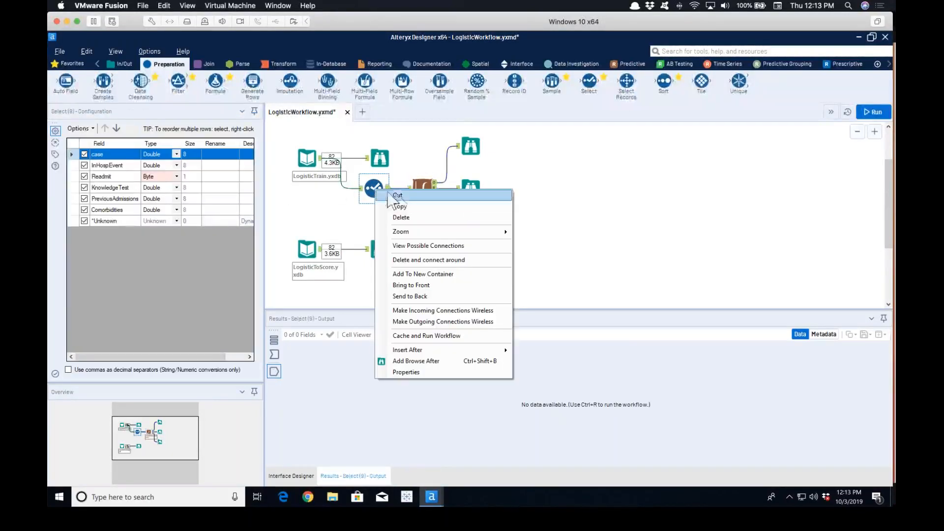
{"action": "left_click", "coordinate": [415, 260]}
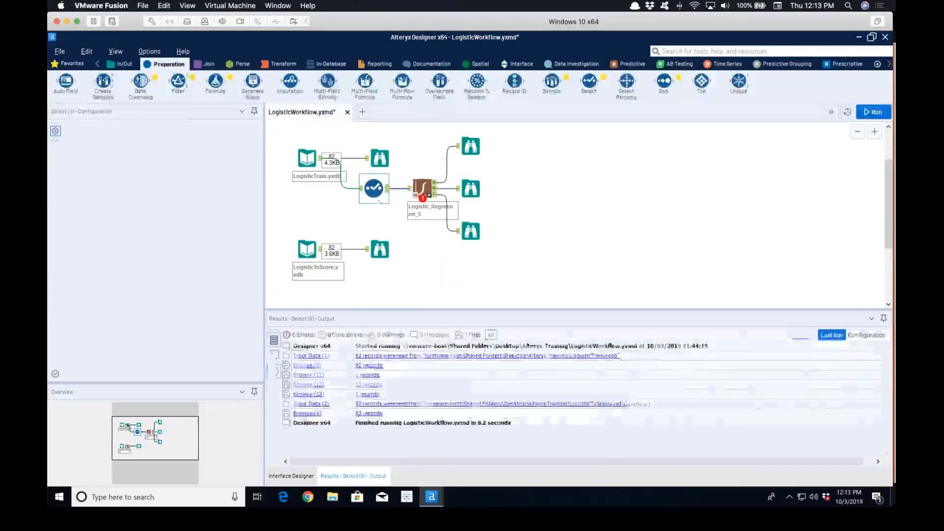
- Select Readmit as the logistic regression's target variable and name the model First Run
{"action": "left_click", "coordinate": [414, 194]}
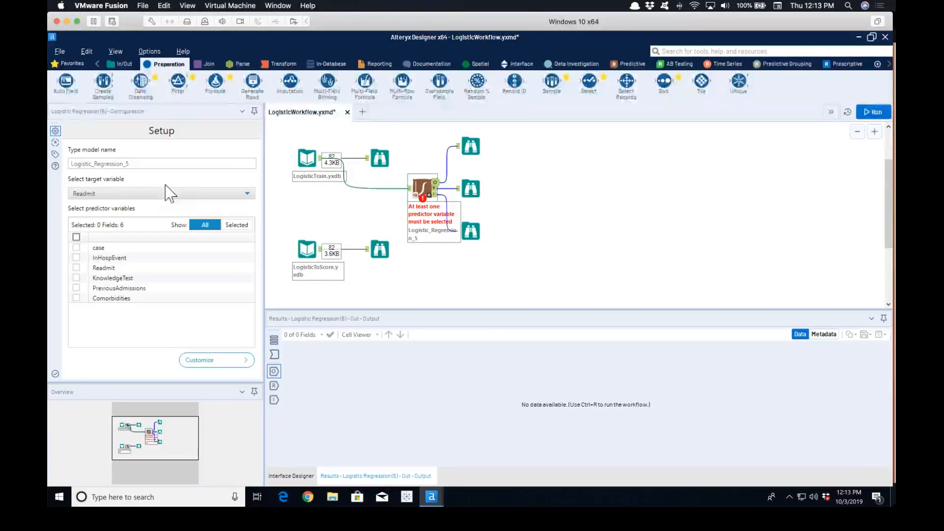
{"action": "left_click", "coordinate": [139, 196]}
{"action": "left_click", "coordinate": [102, 205]}
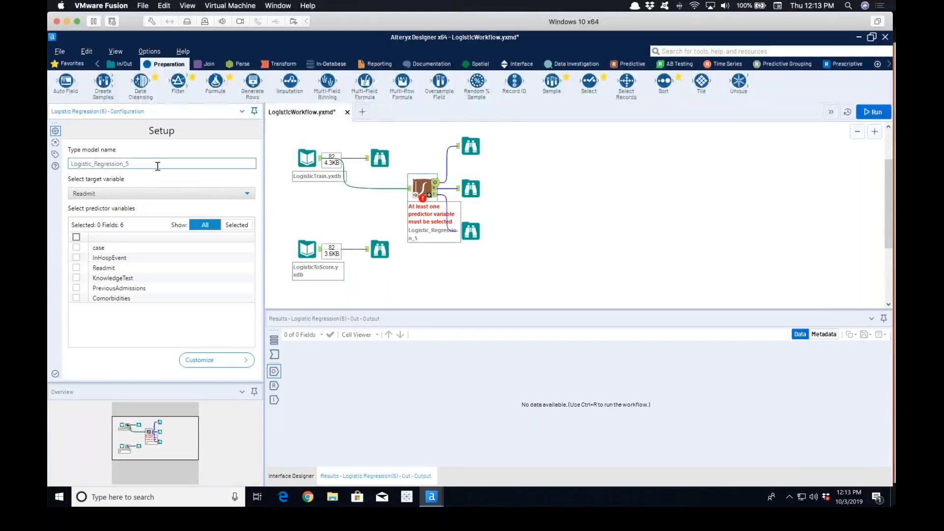
{"action": "key", "text": "ctrl+a"}
{"action": "type", "text": "Fi"}
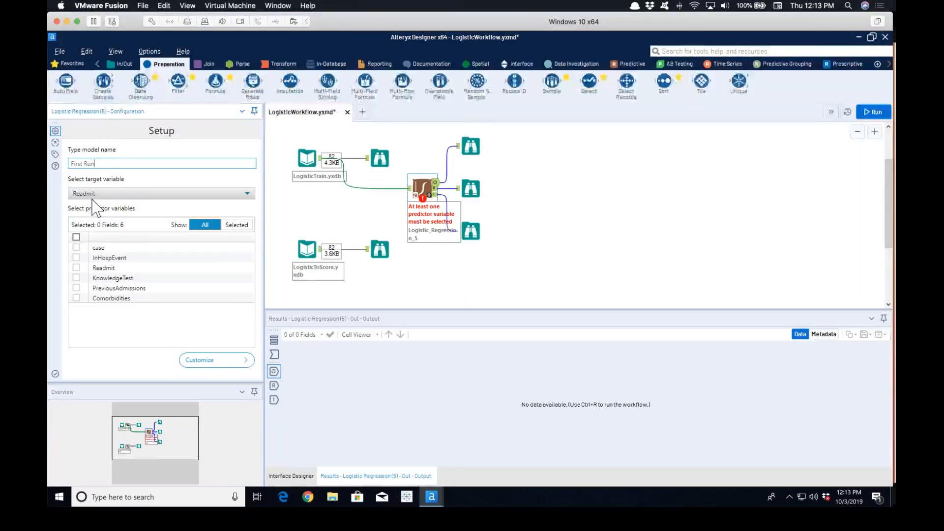
- Choose InHospEvent, KnowledgeTest, PreviousAdmissions and Comorbidities as predictors, leaving out case and Readmit, and run the workflow
{"action": "left_click", "coordinate": [77, 238]}
{"action": "left_click", "coordinate": [76, 247]}
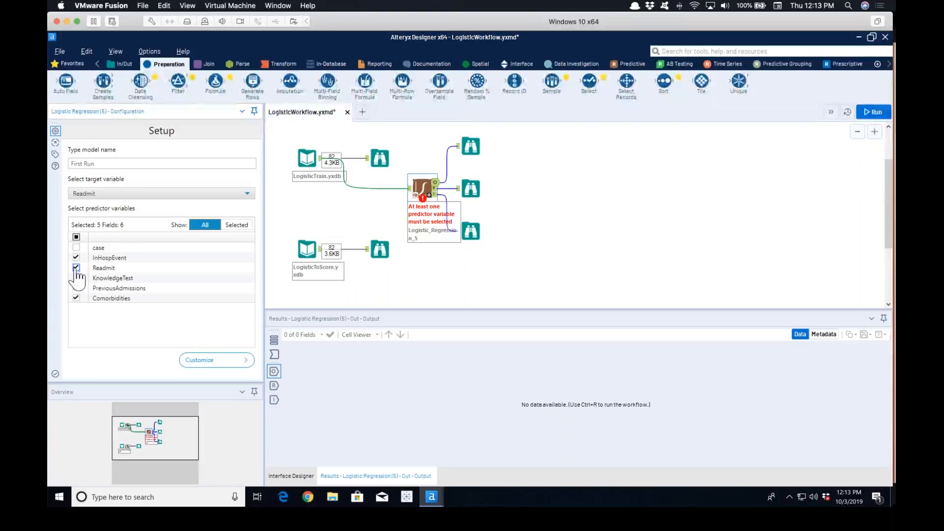
{"action": "left_click", "coordinate": [76, 267]}
{"action": "left_click", "coordinate": [869, 118]}
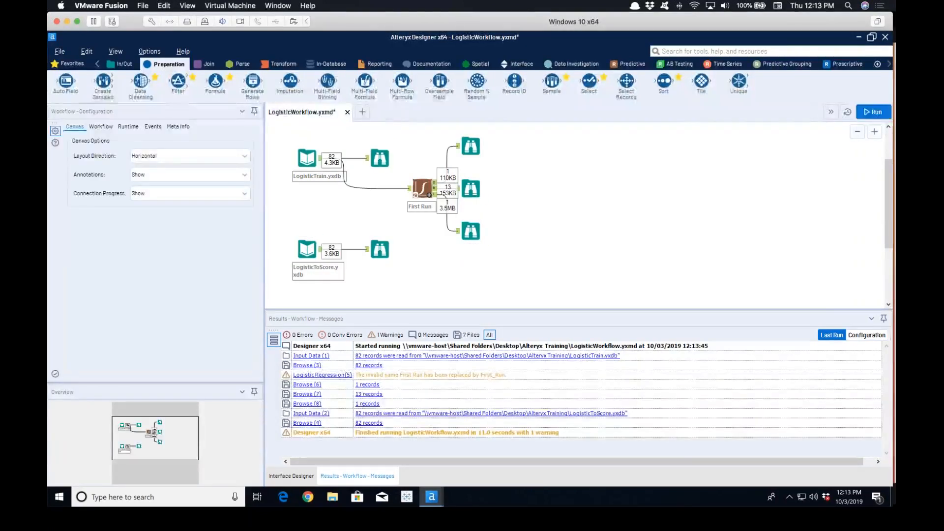
- Review the model types in the Logistic Regression tool's customization settings and keep logit selected
{"action": "left_click", "coordinate": [422, 188]}
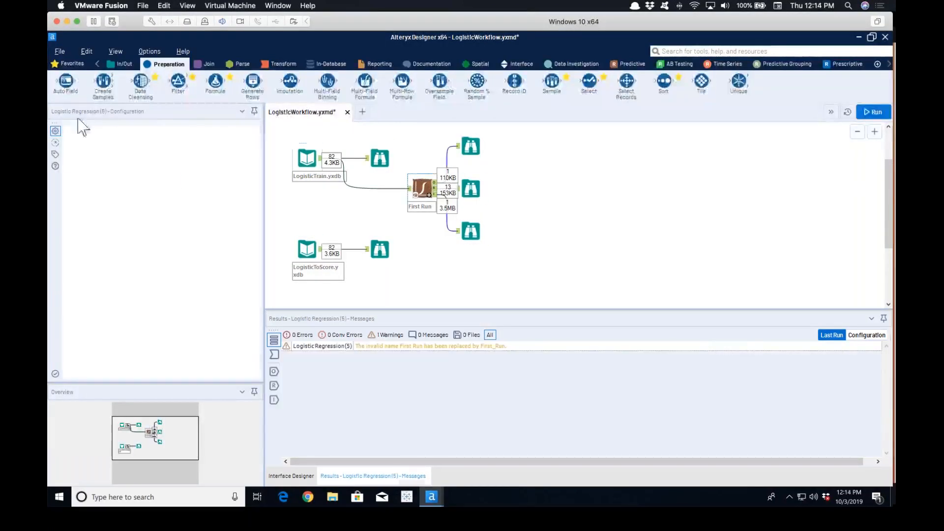
{"action": "left_click", "coordinate": [207, 359]}
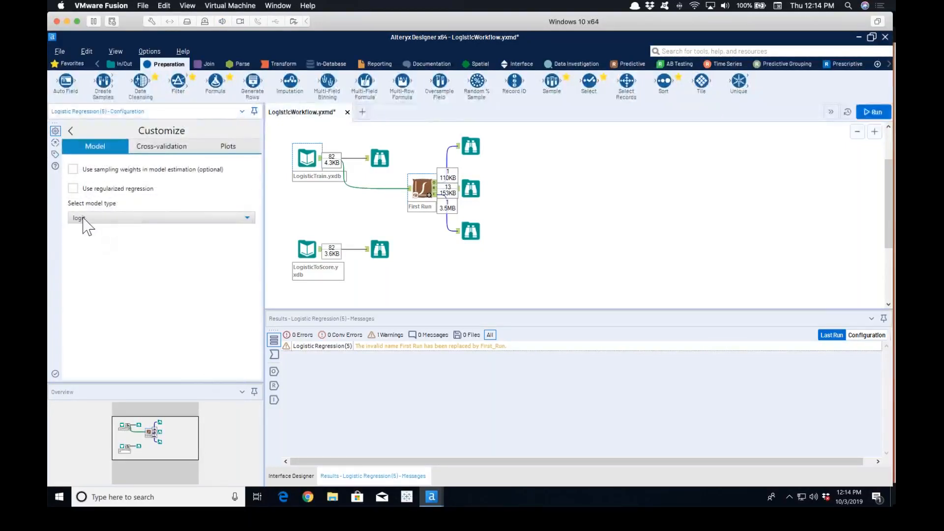
{"action": "left_click", "coordinate": [168, 219]}
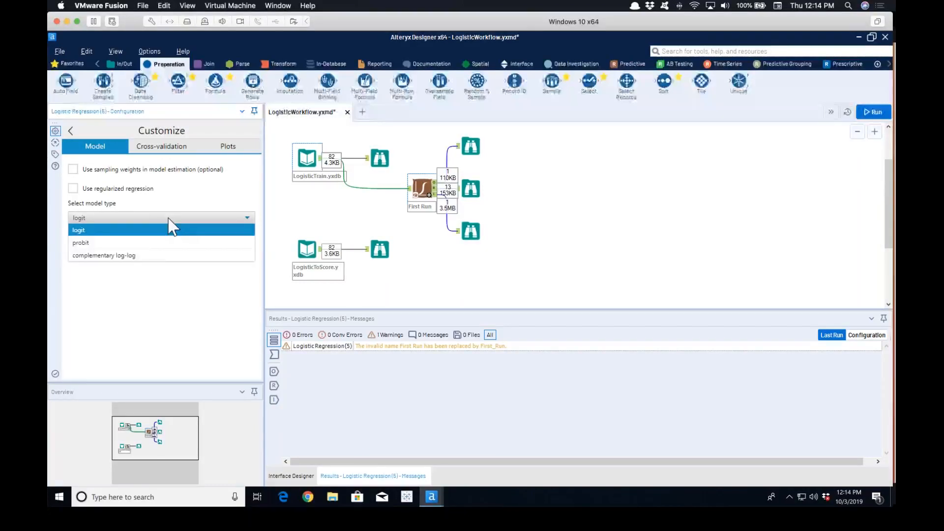
{"action": "left_click", "coordinate": [138, 231]}
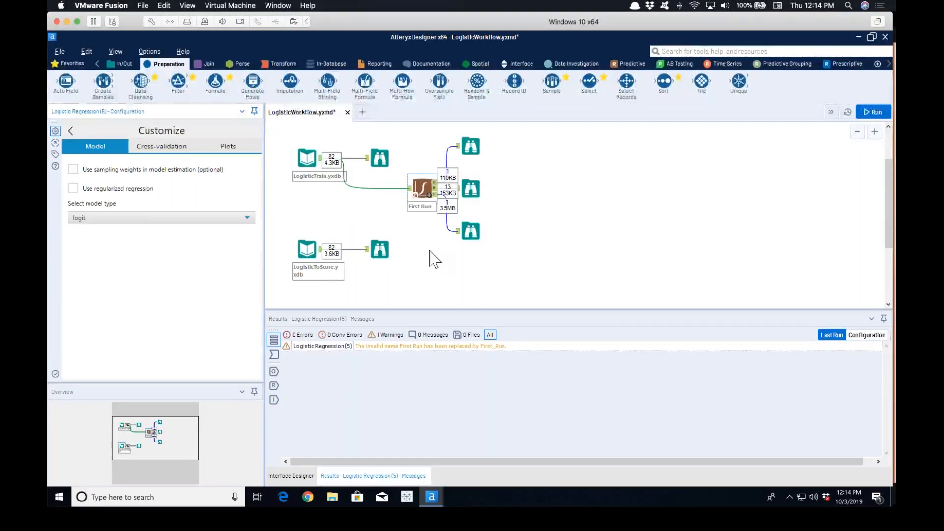
- Inspect the regression's model object output and open all records of its report output in a new window
{"action": "left_click", "coordinate": [471, 145]}
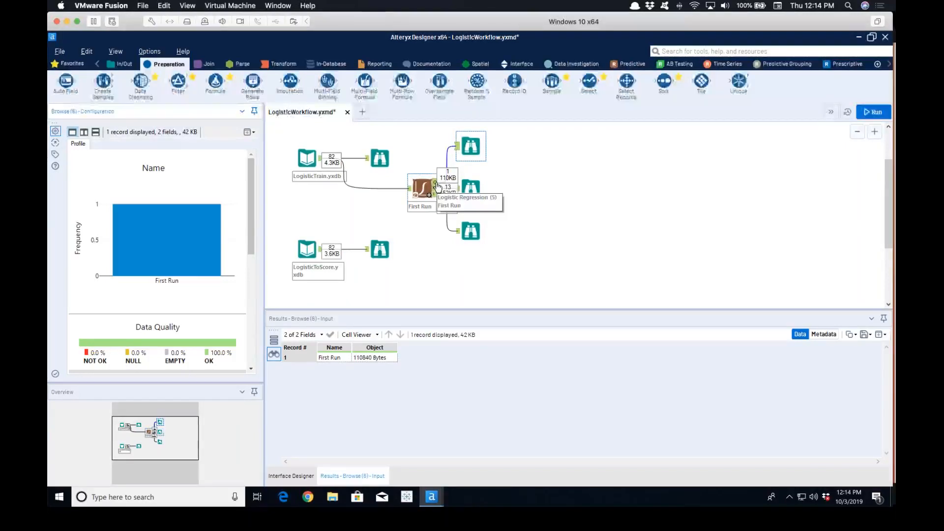
{"action": "left_click", "coordinate": [471, 188]}
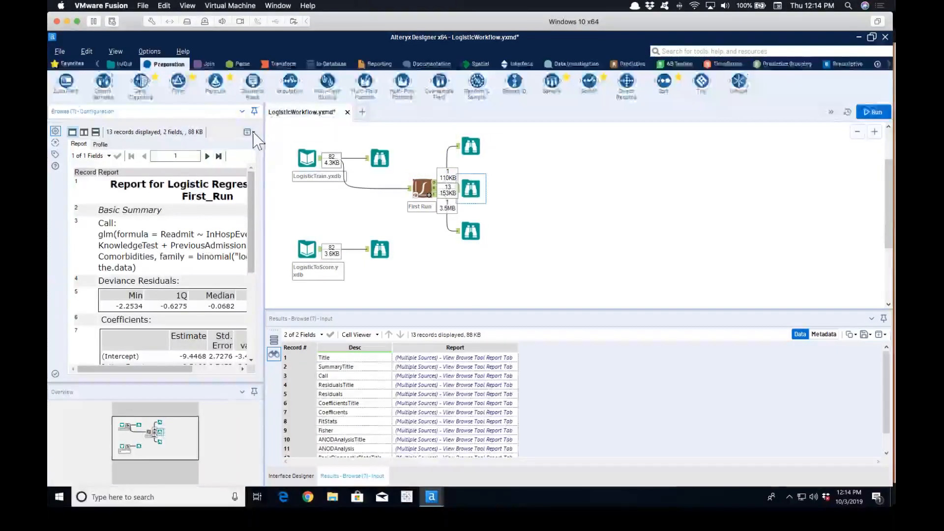
{"action": "left_click", "coordinate": [253, 134]}
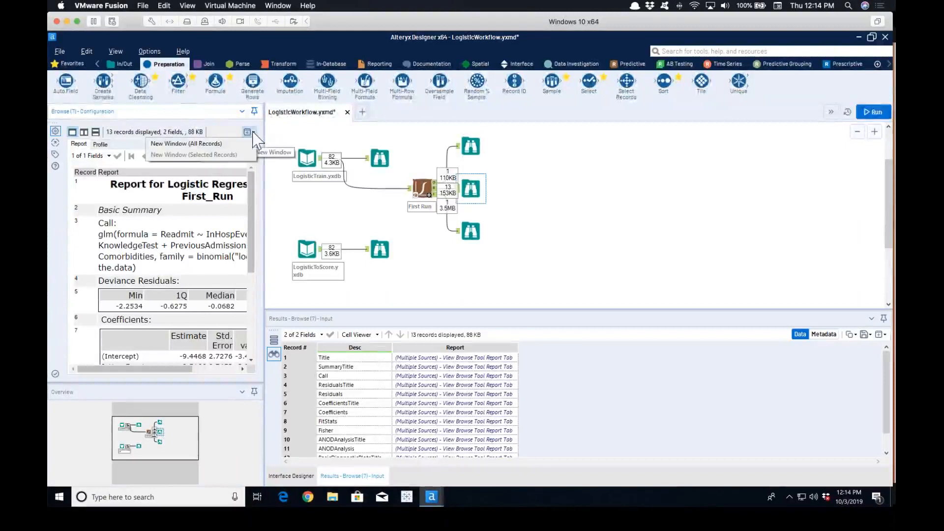
{"action": "left_click", "coordinate": [236, 144]}
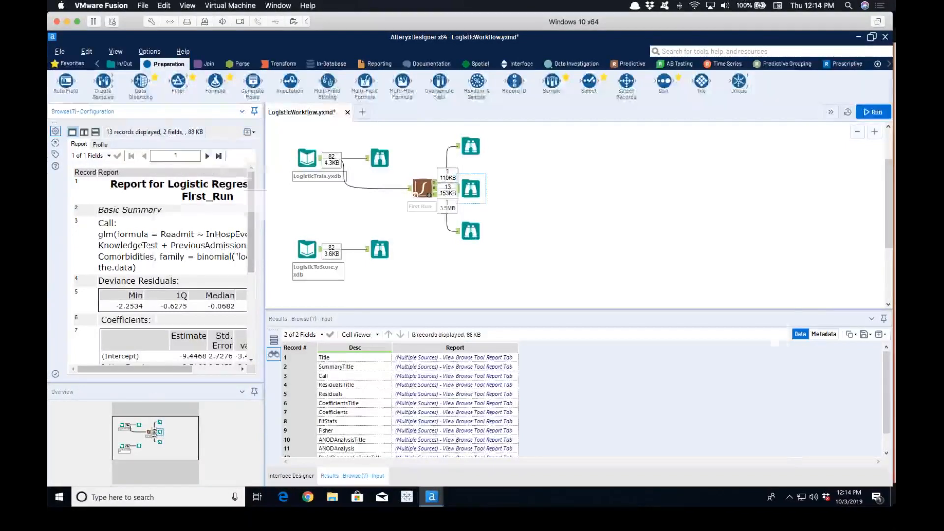
- Reposition the report window and examine the target and predictors in the model's call formula
{"action": "left_click_drag", "start_coordinate": [449, 153], "coordinate": [443, 65]}
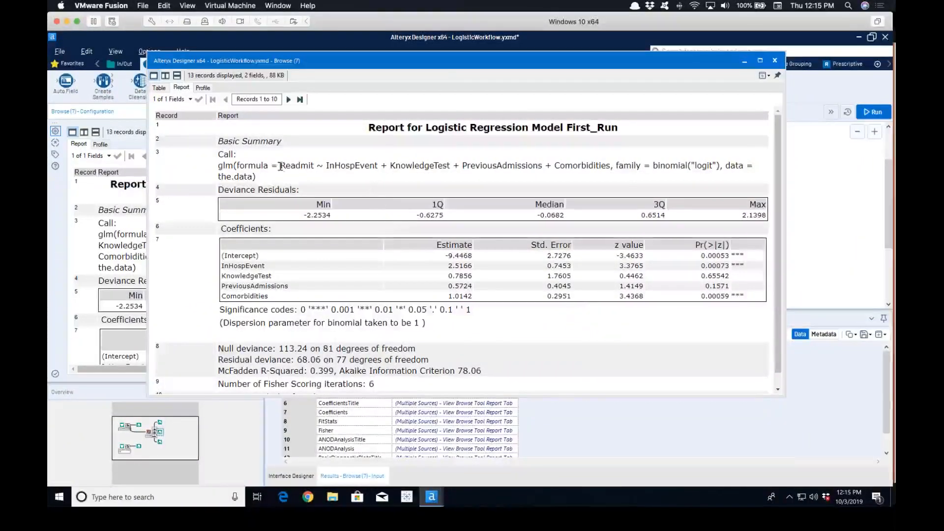
{"action": "left_click_drag", "start_coordinate": [281, 167], "coordinate": [612, 168]}
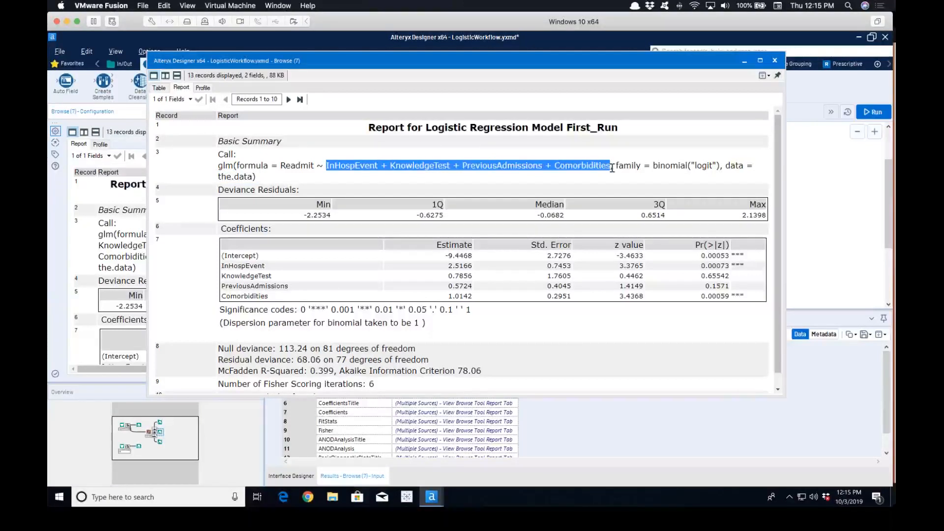
{"action": "left_click", "coordinate": [612, 169]}
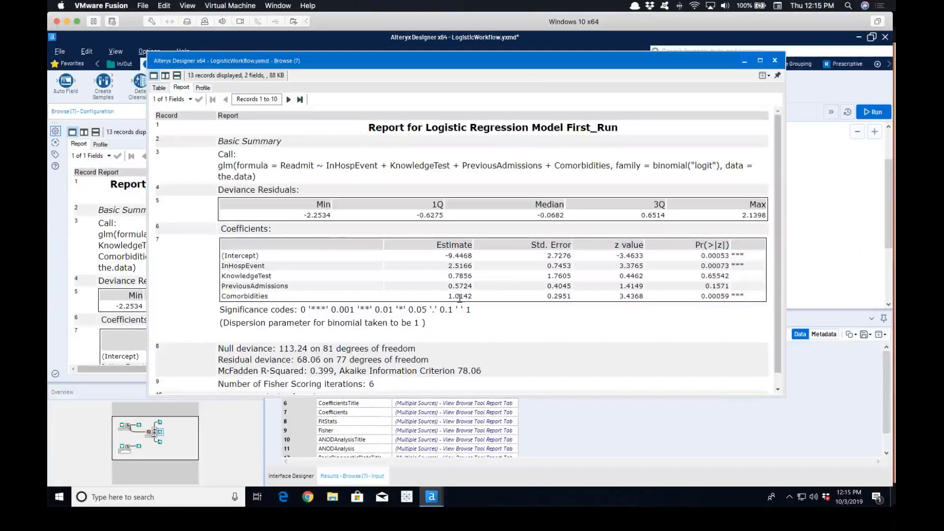
- Examine the coefficient estimates and p-values for InHospEvent and Comorbidities in the Coefficients table
{"action": "left_click_drag", "start_coordinate": [449, 266], "coordinate": [472, 269]}
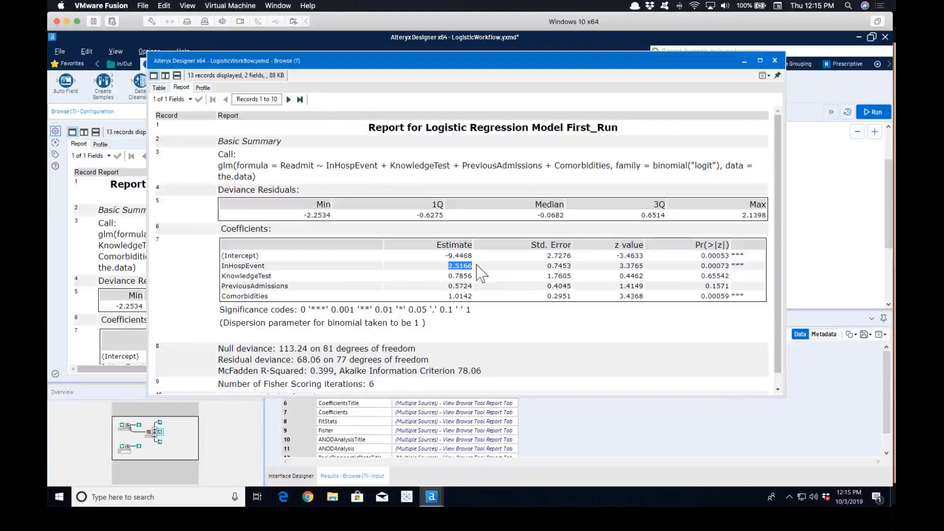
{"action": "left_click", "coordinate": [449, 266]}
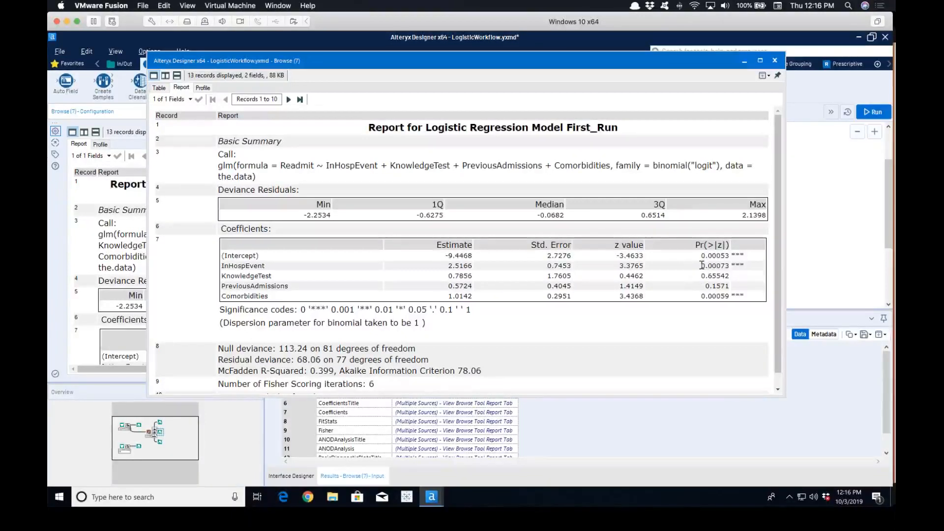
{"action": "left_click_drag", "start_coordinate": [701, 266], "coordinate": [744, 265]}
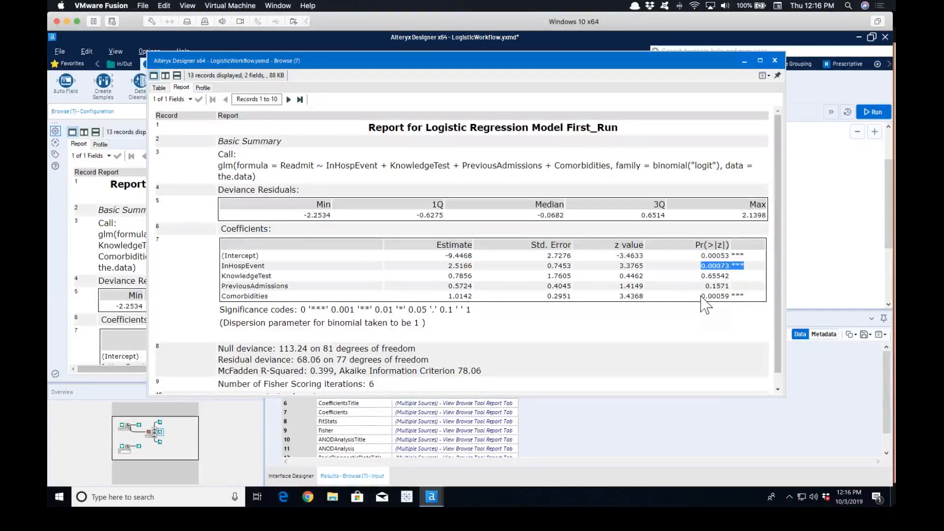
{"action": "left_click_drag", "start_coordinate": [701, 296], "coordinate": [705, 296]}
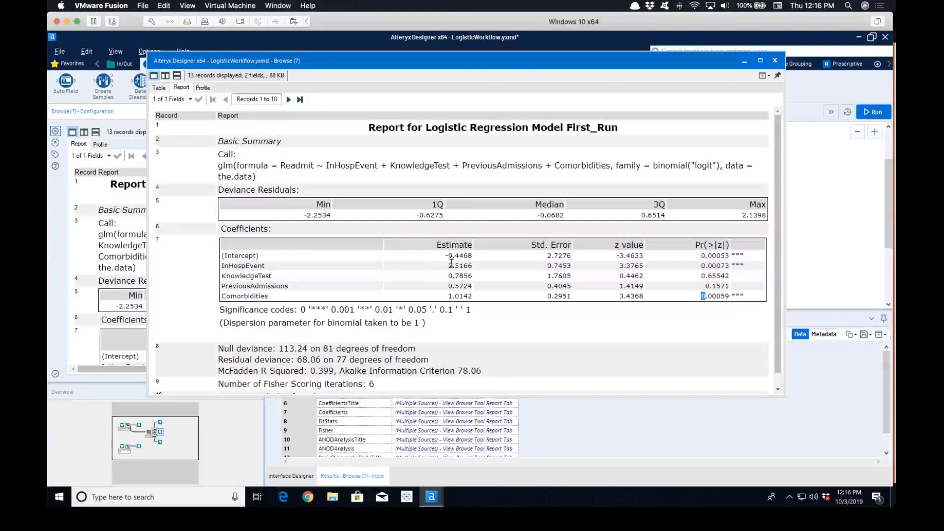
{"action": "left_click_drag", "start_coordinate": [449, 265], "coordinate": [475, 266]}
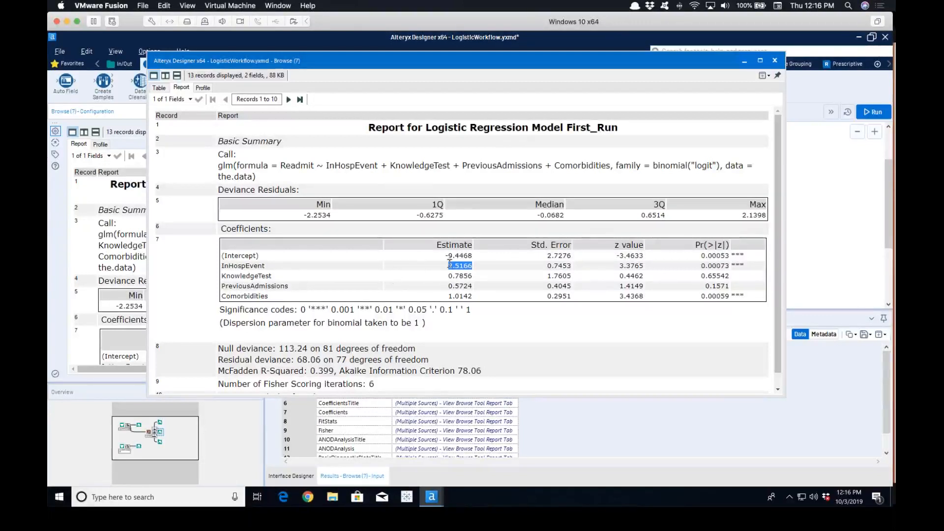
{"action": "left_click", "coordinate": [457, 267]}
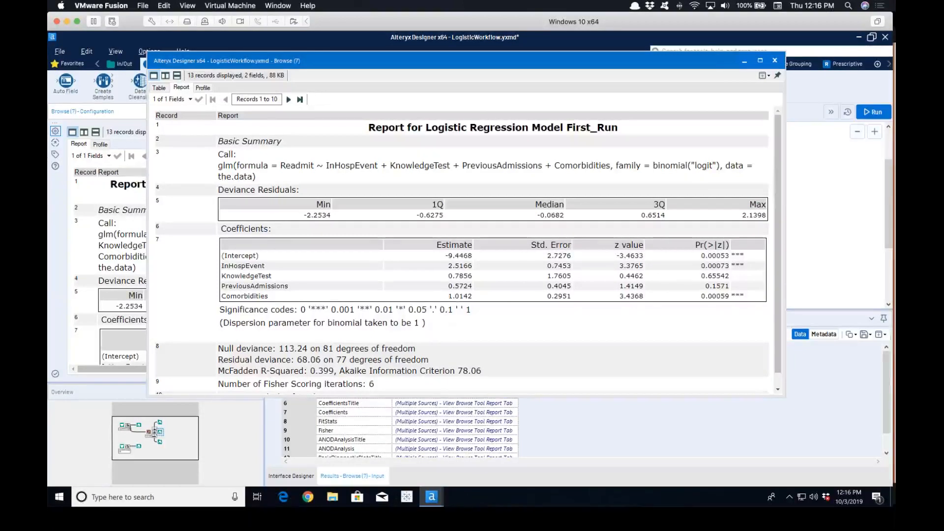
{"action": "left_click_drag", "start_coordinate": [447, 296], "coordinate": [475, 298]}
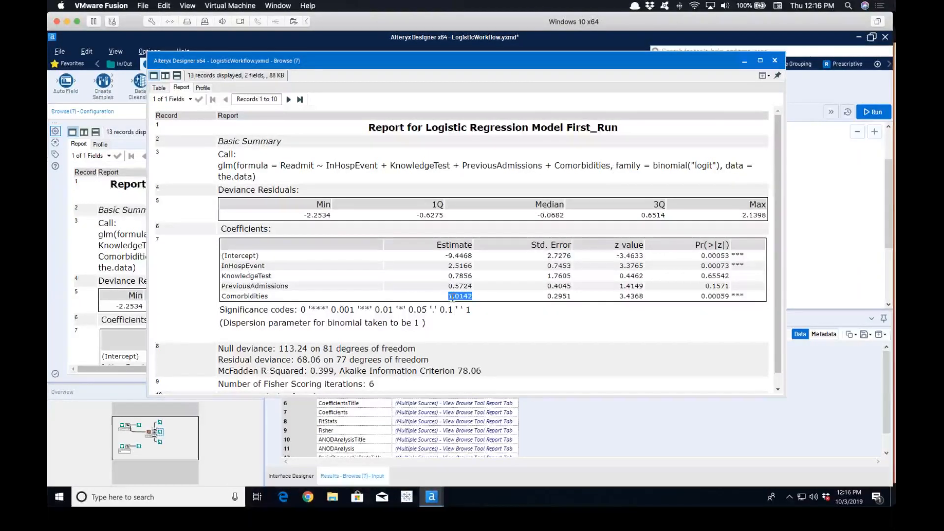
{"action": "left_click", "coordinate": [463, 297]}
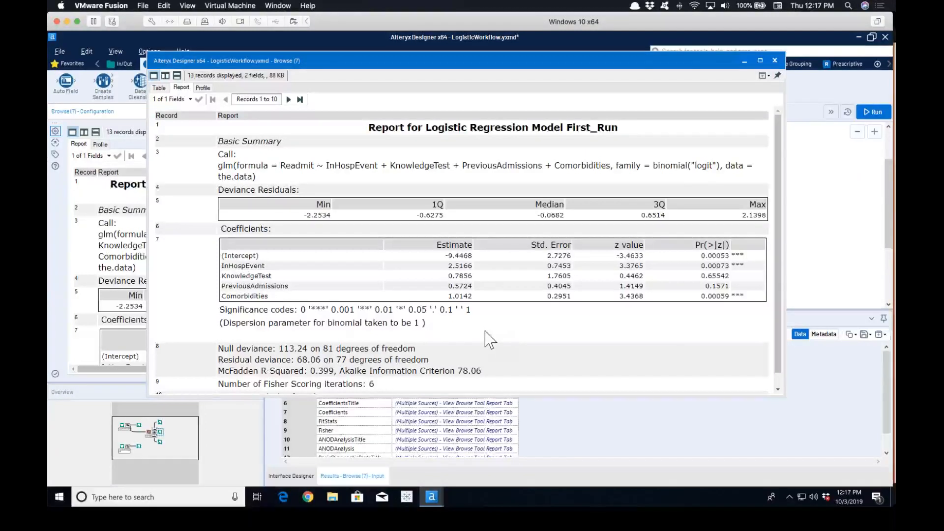
- Review the null and residual deviance and the McFadden R-Squared, and close the report window
{"action": "scroll", "coordinate": [489, 340], "scroll_direction": "down", "scroll_amount": 1}
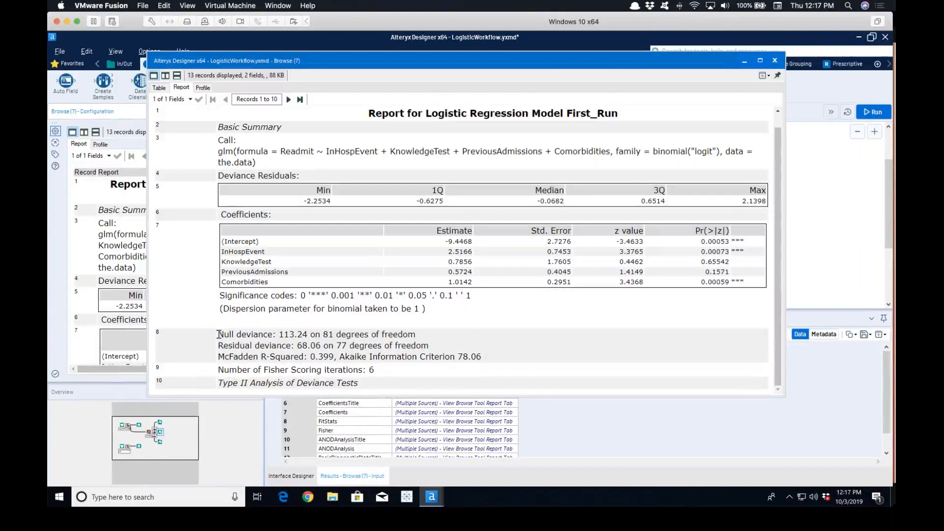
{"action": "left_click_drag", "start_coordinate": [219, 335], "coordinate": [445, 352]}
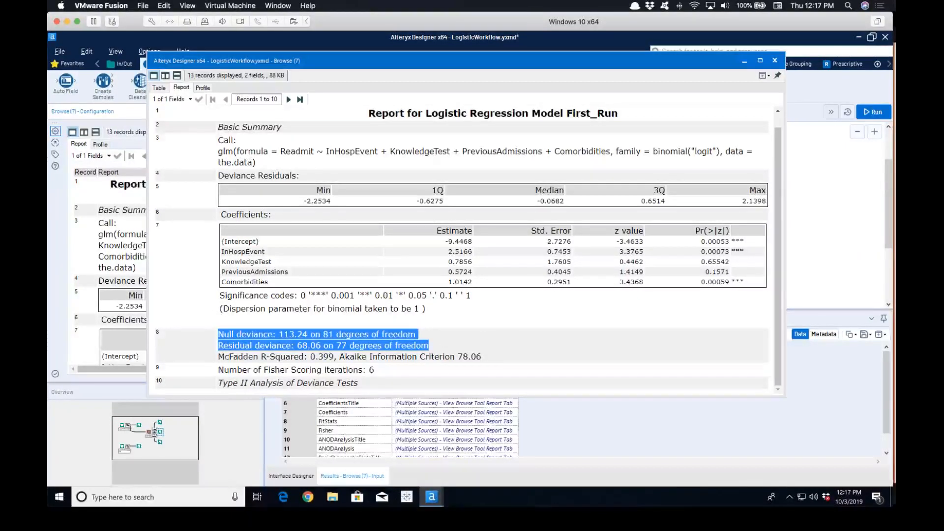
{"action": "left_click_drag", "start_coordinate": [221, 357], "coordinate": [336, 356]}
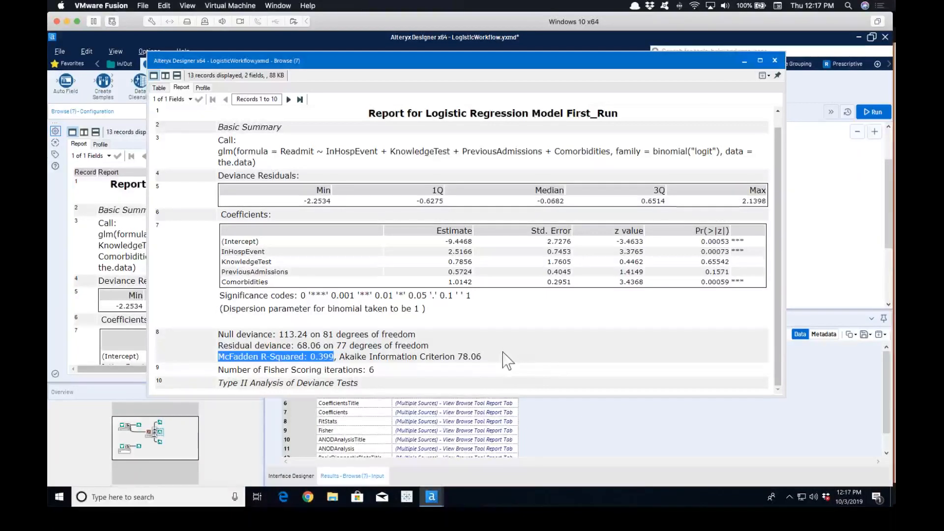
{"action": "left_click", "coordinate": [441, 349]}
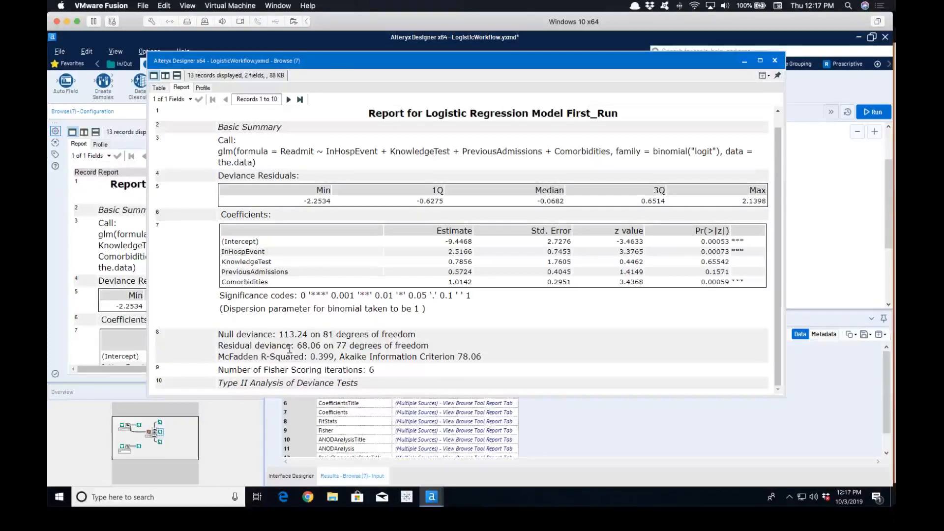
{"action": "left_click", "coordinate": [775, 61]}
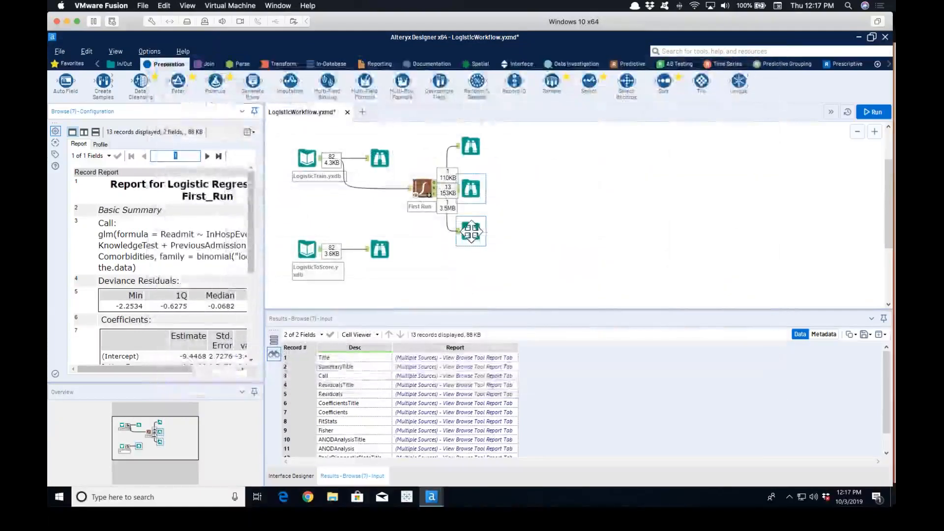
- Open all records of the regression's interactive output in a new window and enlarge that window
{"action": "left_click", "coordinate": [472, 231]}
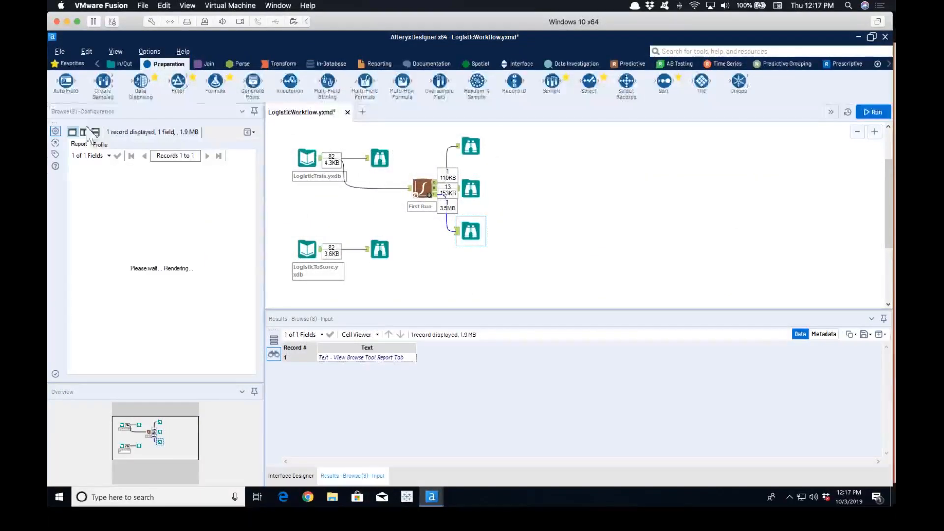
{"action": "left_click", "coordinate": [250, 132]}
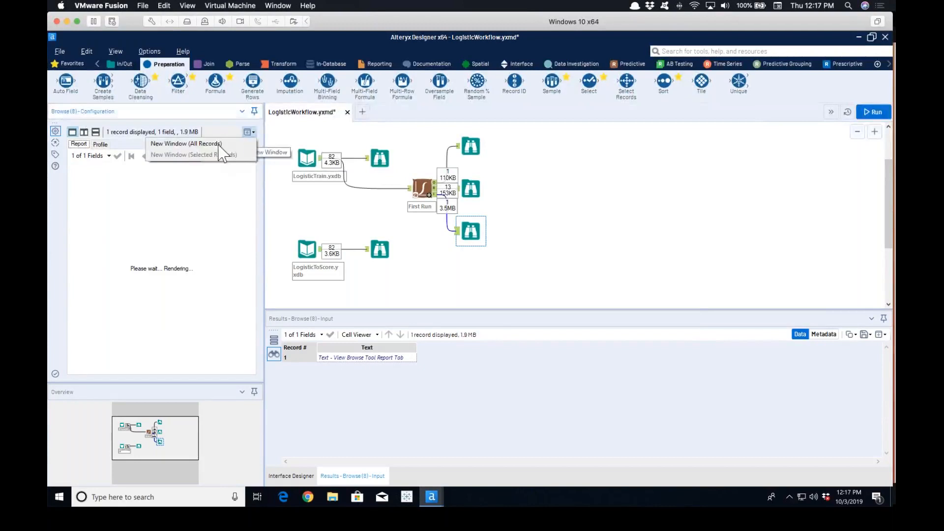
{"action": "left_click", "coordinate": [231, 143]}
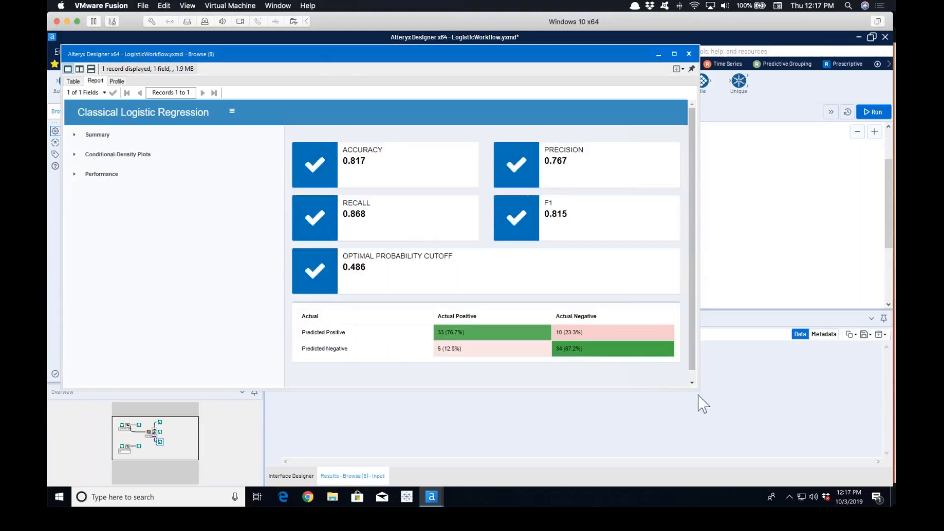
{"action": "left_click_drag", "start_coordinate": [699, 389], "coordinate": [843, 445]}
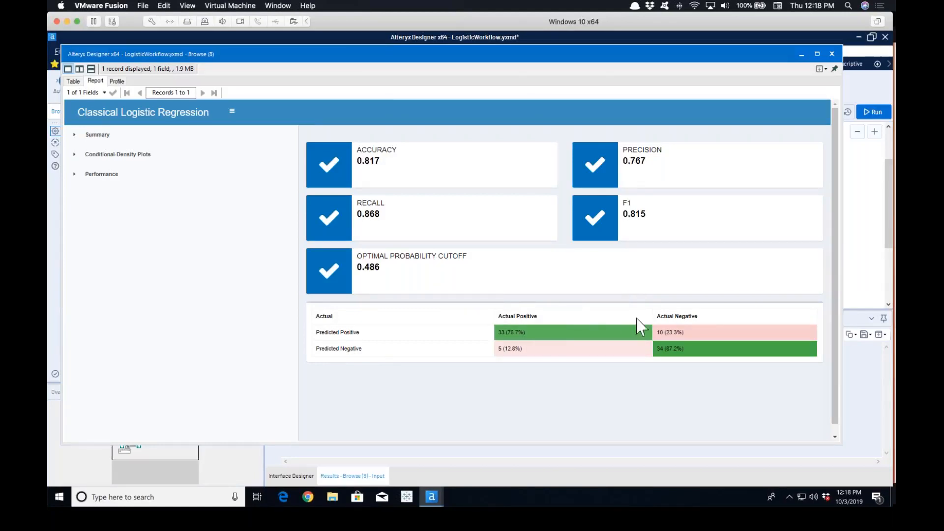
- Examine the confusion matrix of predicted versus actual classes and the model's accuracy in the interactive summary
{"action": "left_click_drag", "start_coordinate": [659, 316], "coordinate": [707, 317]}
{"action": "mouse_move", "coordinate": [589, 340]}
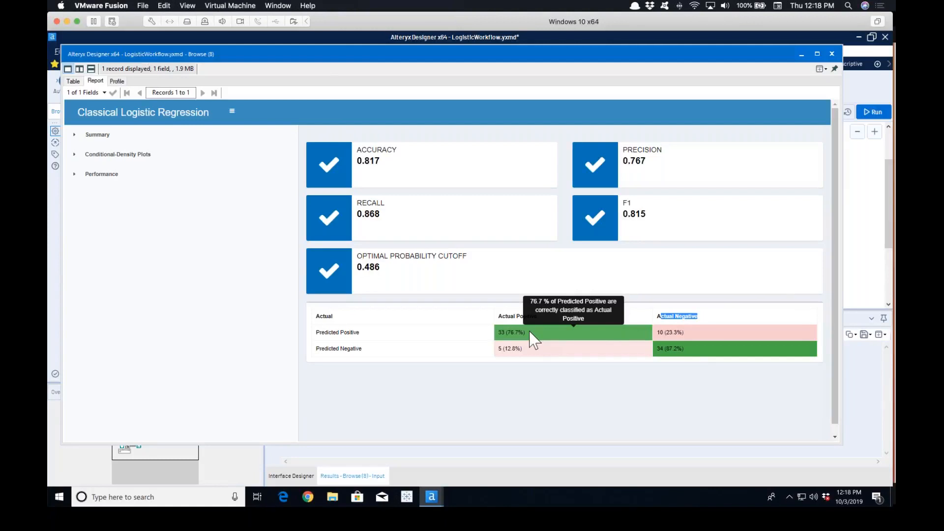
{"action": "mouse_move", "coordinate": [700, 360]}
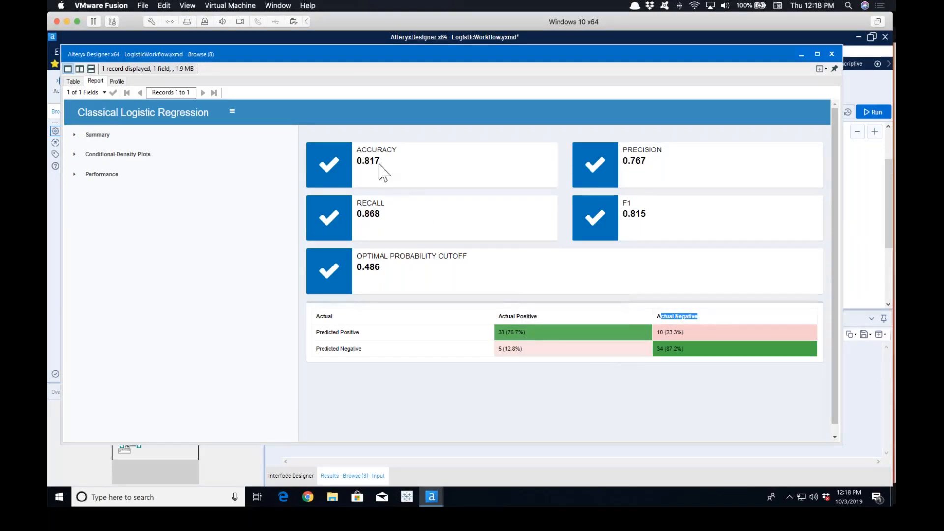
{"action": "double_click", "coordinate": [363, 161]}
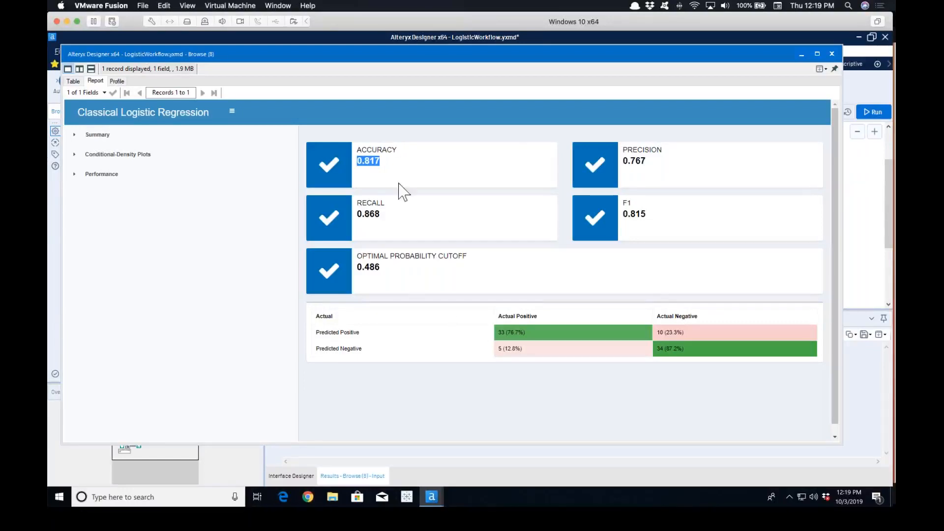
{"action": "left_click_drag", "start_coordinate": [356, 146], "coordinate": [400, 170]}
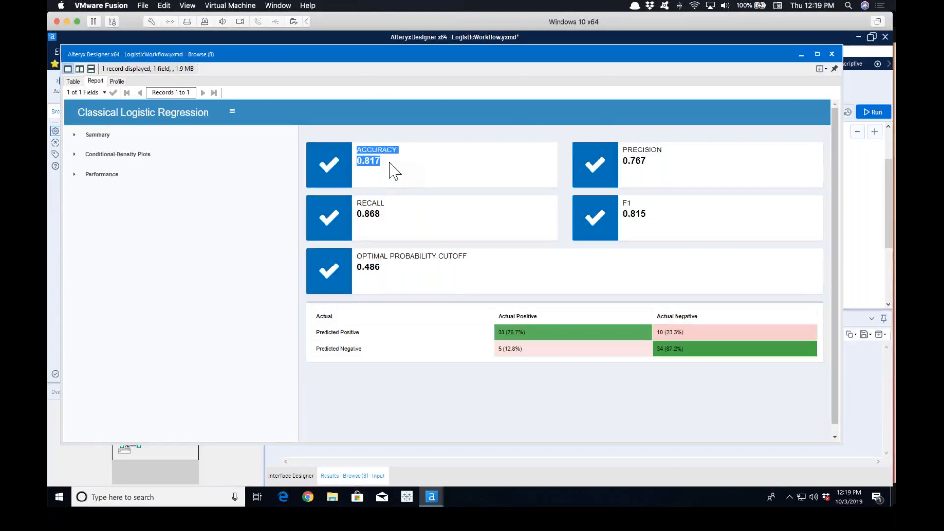
{"action": "left_click", "coordinate": [389, 163]}
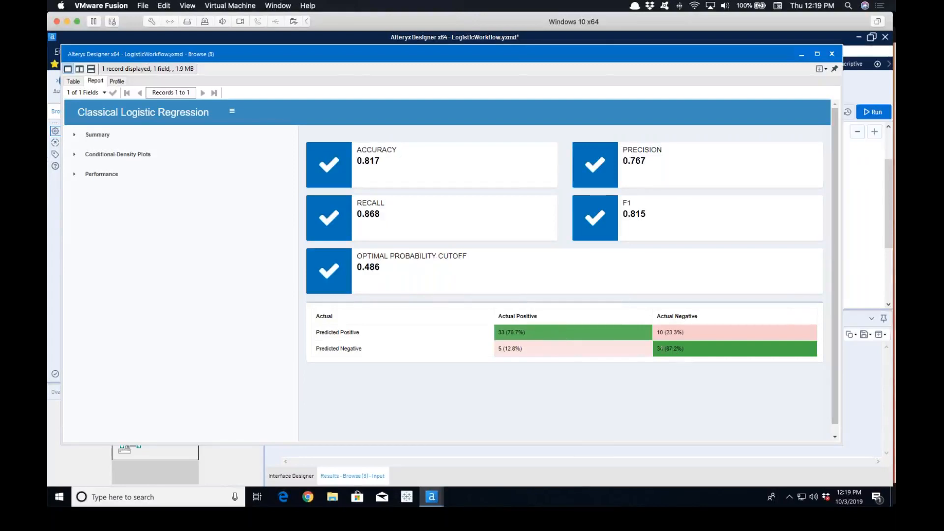
{"action": "mouse_move", "coordinate": [670, 349]}
- Show the conditional-density plots and examine the curves for InHospEvent, KnowledgeTest, PreviousAdmissions and Comorbidities
{"action": "left_click", "coordinate": [118, 156]}
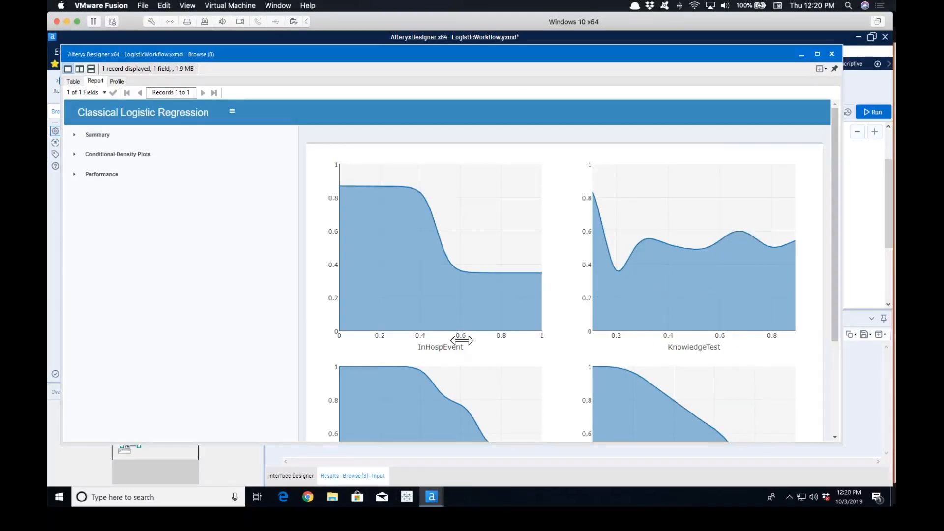
{"action": "scroll", "coordinate": [462, 341], "scroll_direction": "down", "scroll_amount": 3}
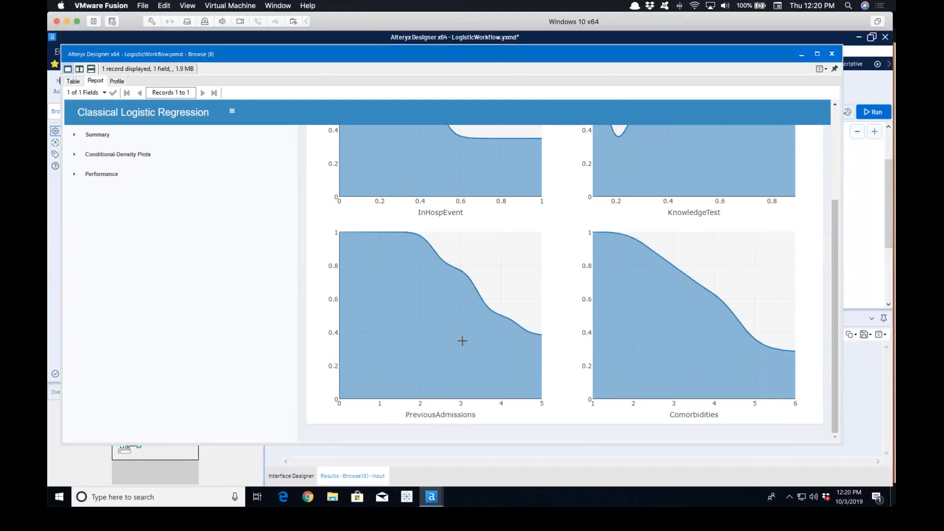
{"action": "scroll", "coordinate": [462, 340], "scroll_direction": "up", "scroll_amount": 1}
{"action": "scroll", "coordinate": [463, 341], "scroll_direction": "up", "scroll_amount": 2}
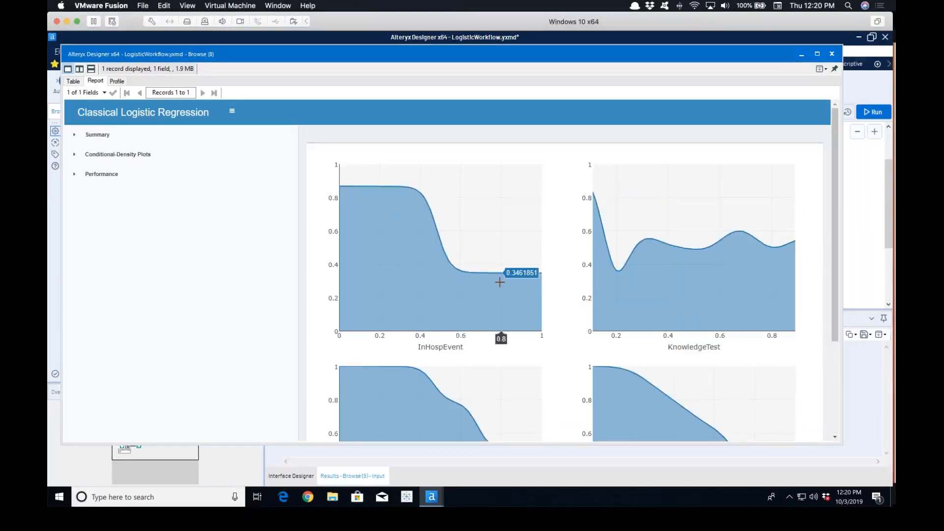
{"action": "scroll", "coordinate": [620, 285], "scroll_direction": "down", "scroll_amount": 2}
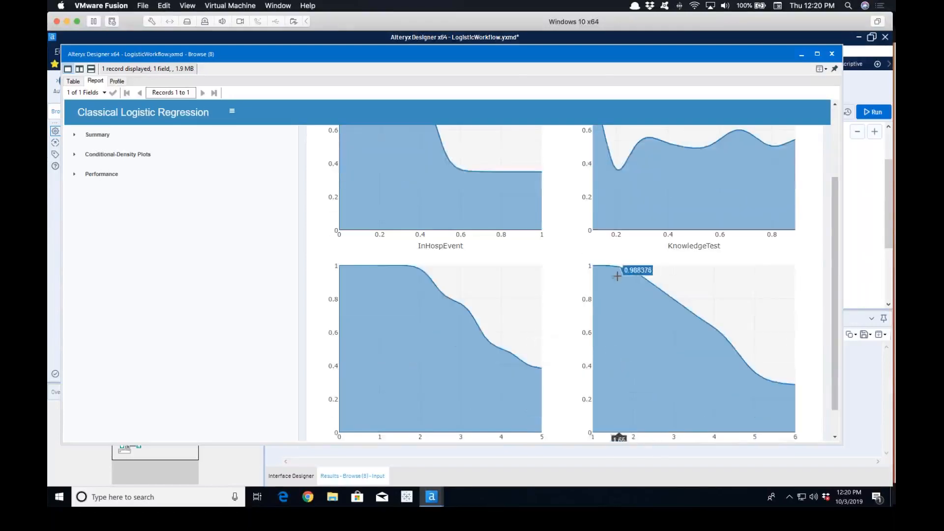
{"action": "scroll", "coordinate": [677, 318], "scroll_direction": "down", "scroll_amount": 1}
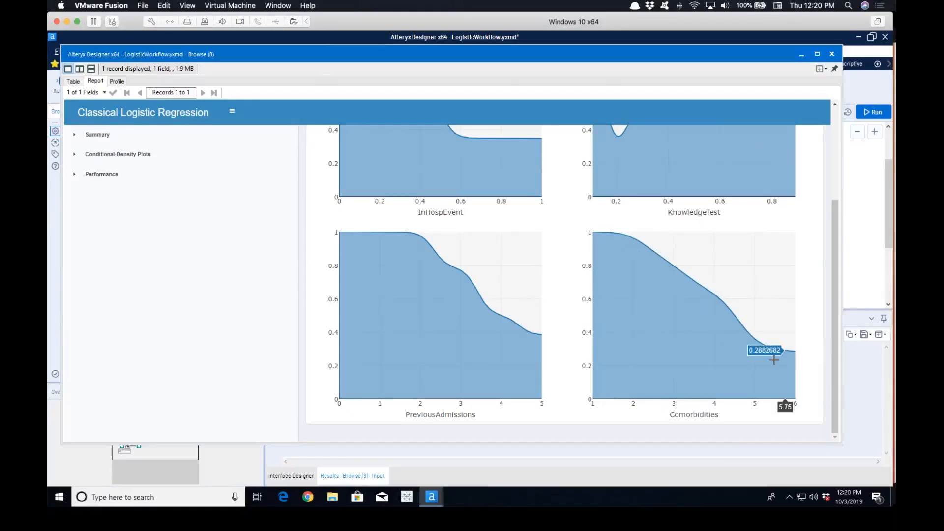
{"action": "scroll", "coordinate": [652, 289], "scroll_direction": "up", "scroll_amount": 4}
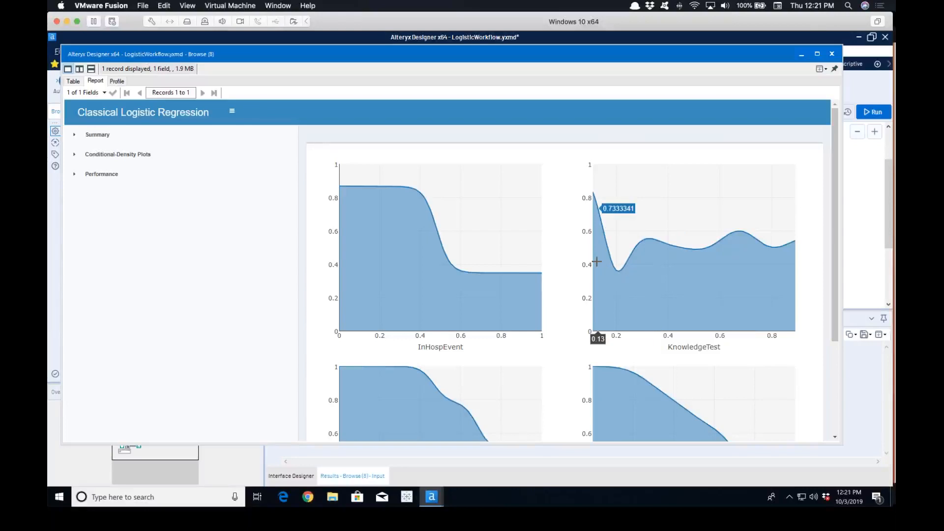
{"action": "scroll", "coordinate": [596, 262], "scroll_direction": "down", "scroll_amount": 3}
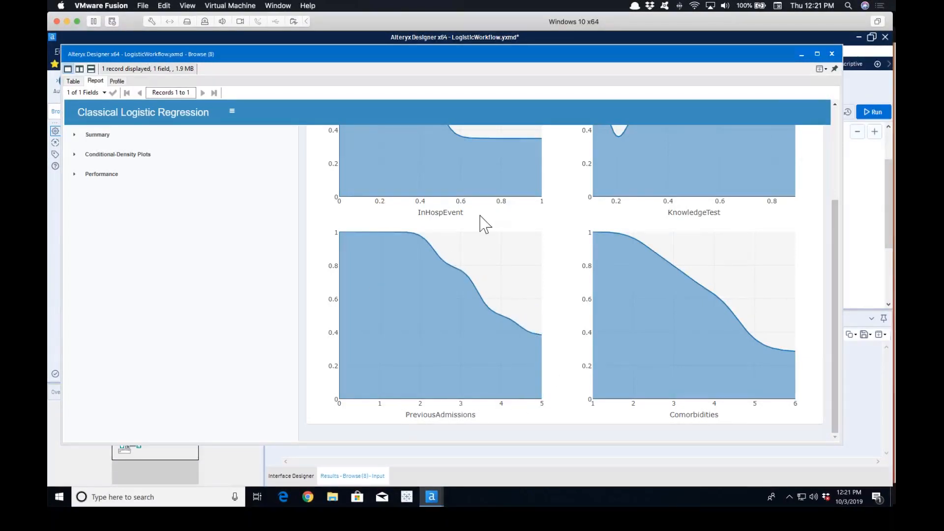
{"action": "scroll", "coordinate": [485, 224], "scroll_direction": "up", "scroll_amount": 2}
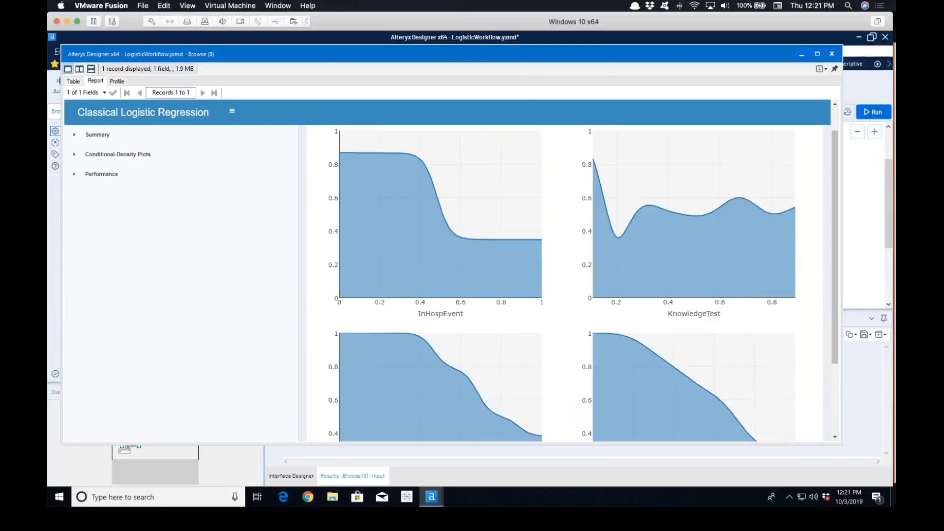
{"action": "scroll", "coordinate": [689, 305], "scroll_direction": "down", "scroll_amount": 2}
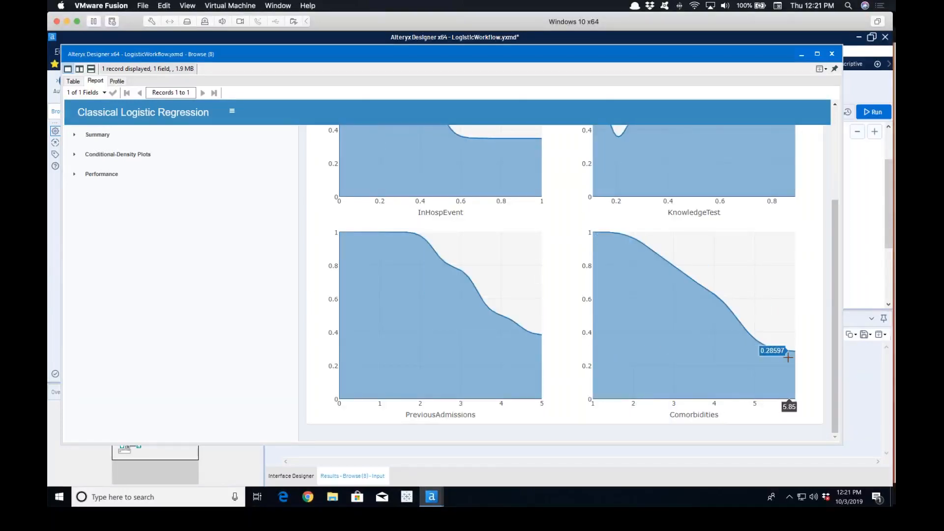
{"action": "scroll", "coordinate": [788, 358], "scroll_direction": "up", "scroll_amount": 1}
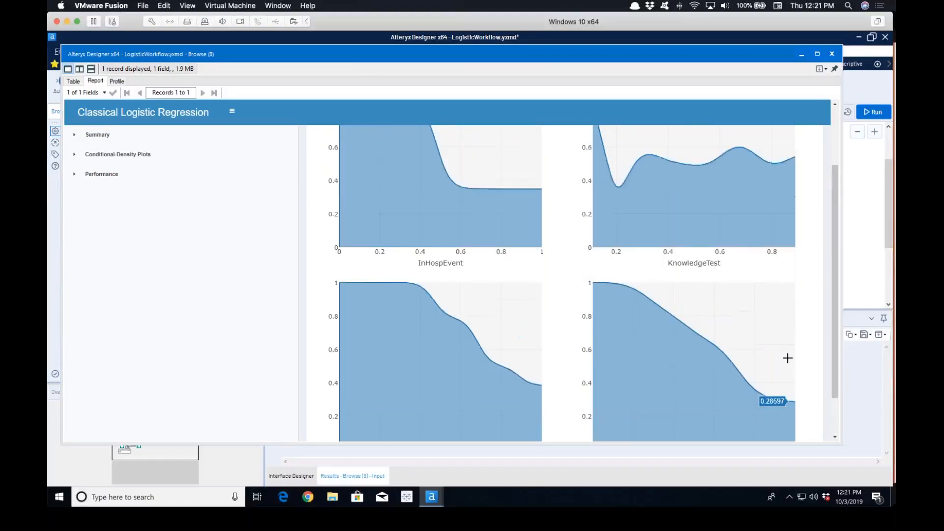
- Recheck the conditional-density plots, examine the ROC chart in the performance section, and close the interactive output window
{"action": "scroll", "coordinate": [788, 358], "scroll_direction": "up", "scroll_amount": 1}
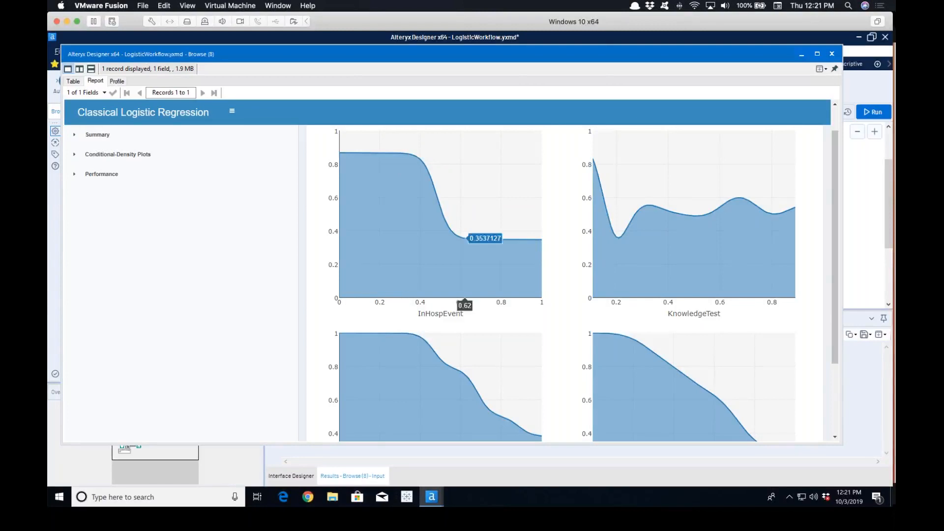
{"action": "scroll", "coordinate": [622, 338], "scroll_direction": "down", "scroll_amount": 2}
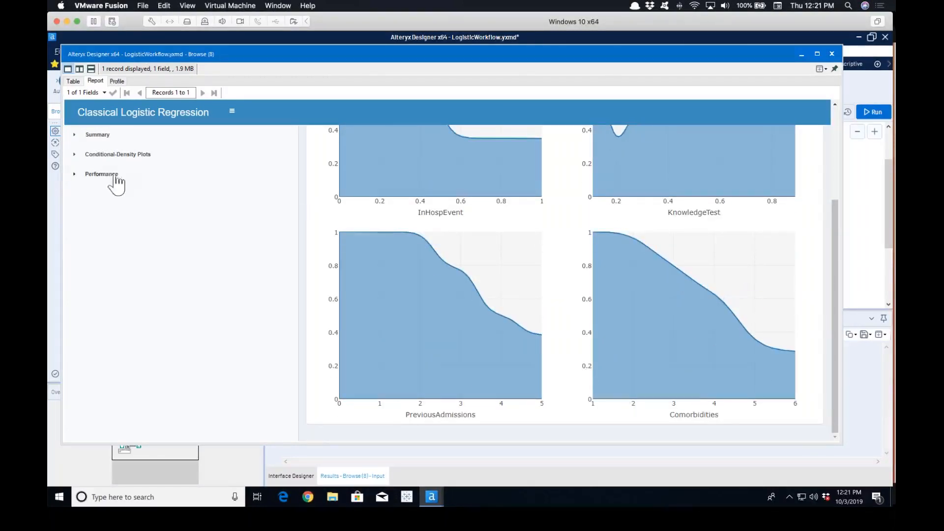
{"action": "left_click", "coordinate": [102, 174]}
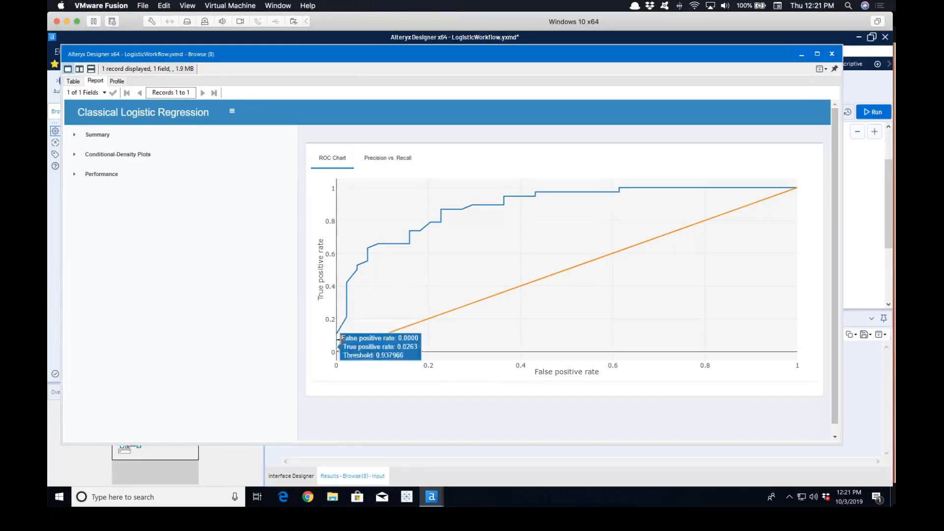
{"action": "mouse_move", "coordinate": [339, 332]}
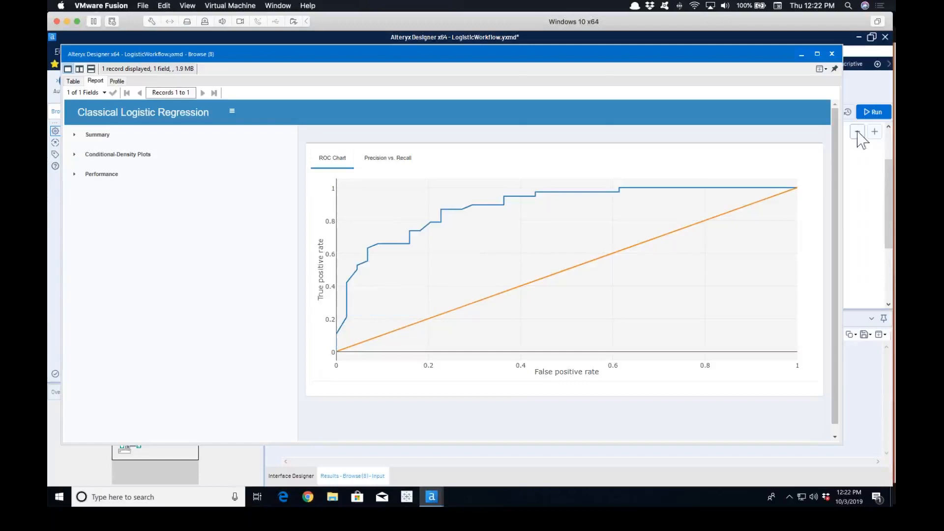
{"action": "left_click", "coordinate": [833, 55]}
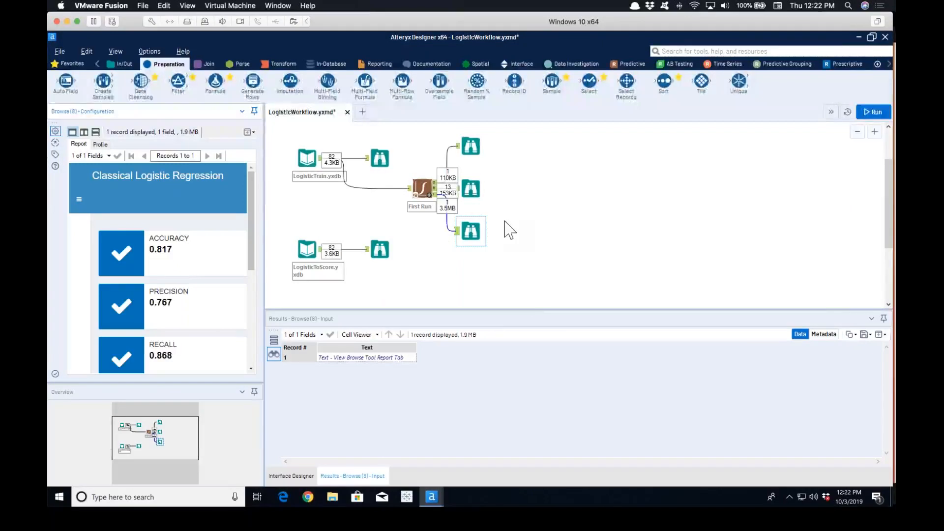
- Review the logistic regression's target and predictor setup, and view the records of the LogisticToScore data
{"action": "left_click", "coordinate": [422, 188]}
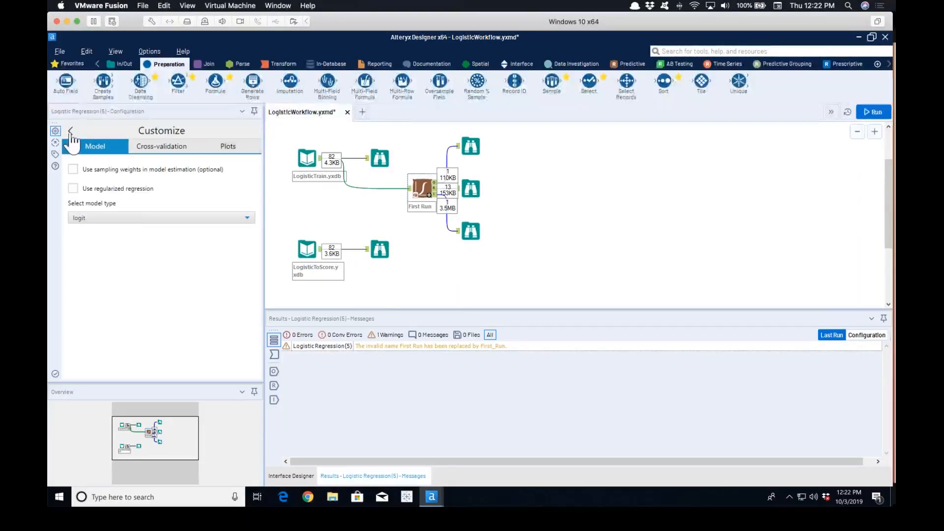
{"action": "left_click", "coordinate": [71, 133]}
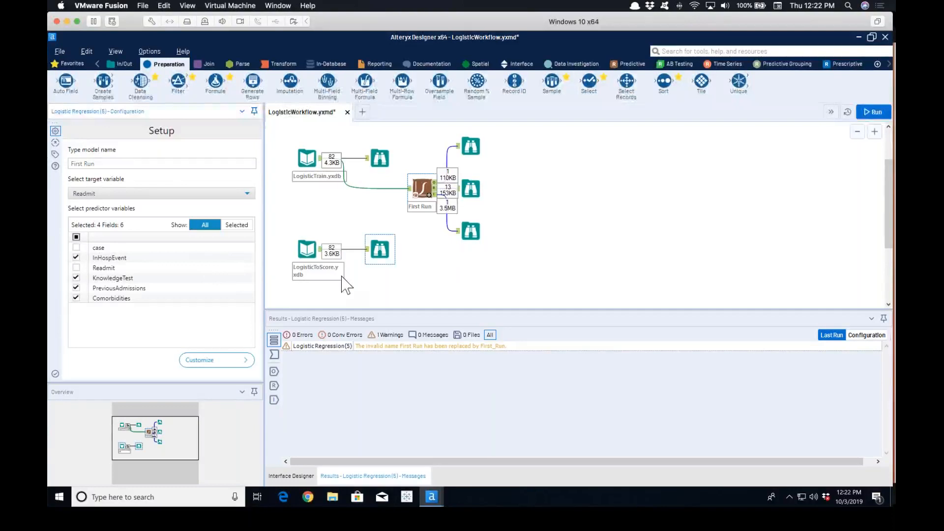
{"action": "left_click", "coordinate": [307, 249]}
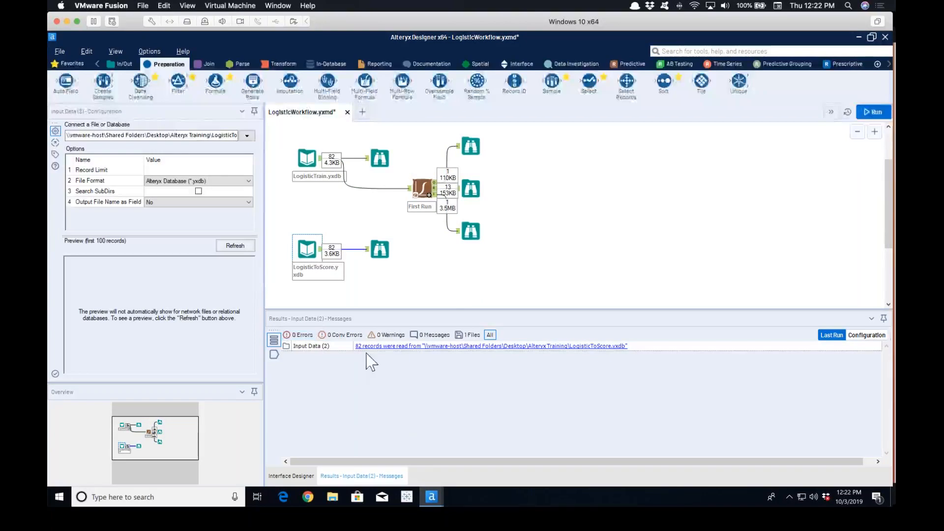
{"action": "left_click", "coordinate": [380, 250]}
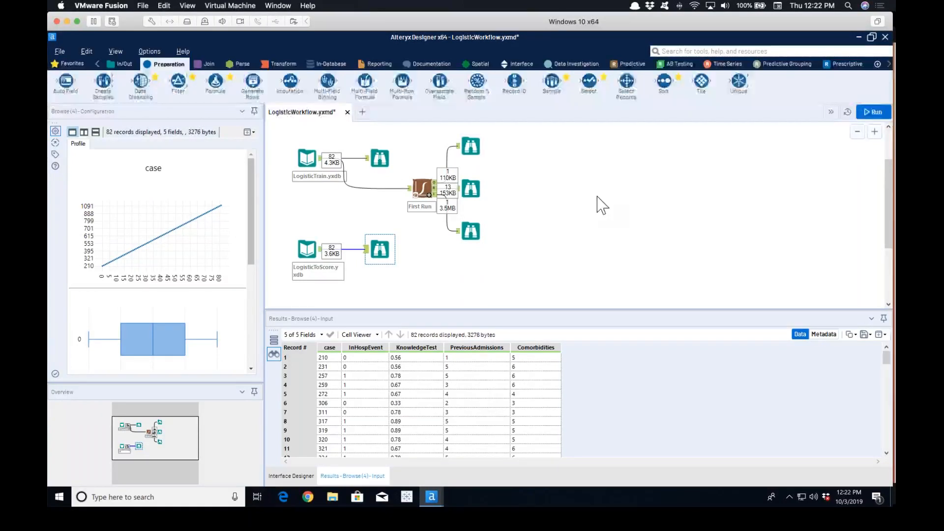
- Add a Score tool to the workflow and feed it the regression's model output and the LogisticToScore data
{"action": "left_click", "coordinate": [627, 65]}
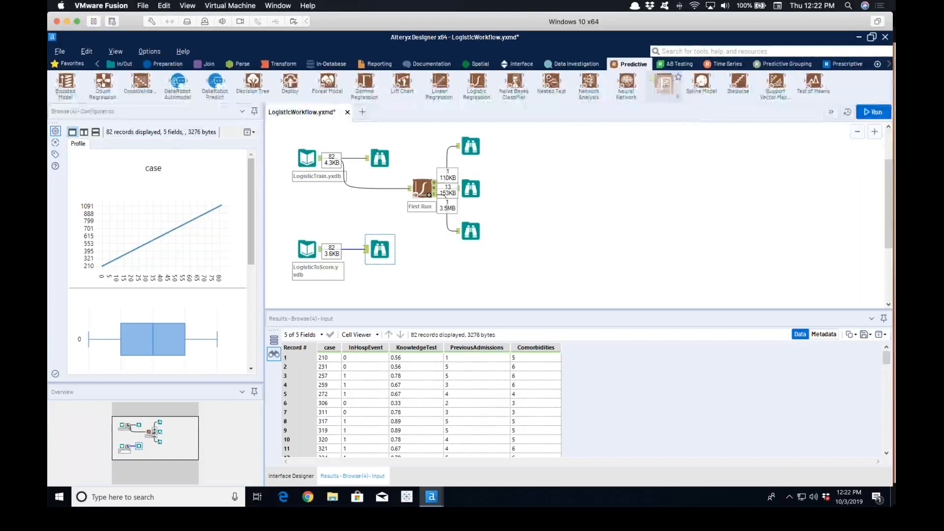
{"action": "left_click_drag", "start_coordinate": [674, 83], "coordinate": [581, 215]}
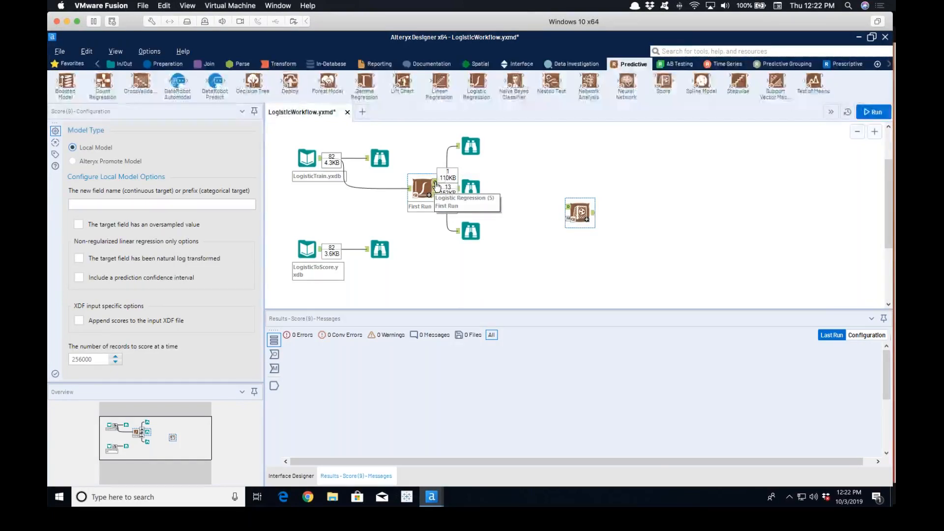
{"action": "left_click_drag", "start_coordinate": [437, 185], "coordinate": [578, 225]}
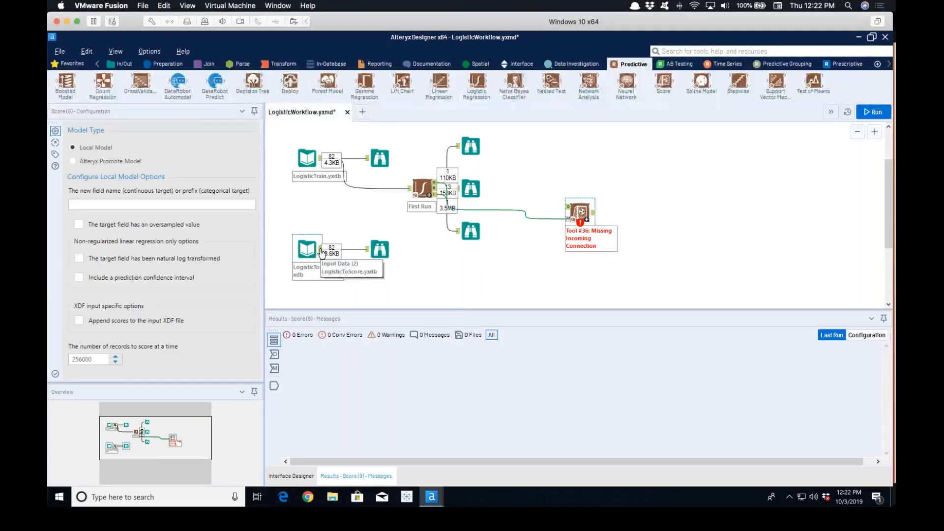
{"action": "left_click_drag", "start_coordinate": [321, 249], "coordinate": [595, 216]}
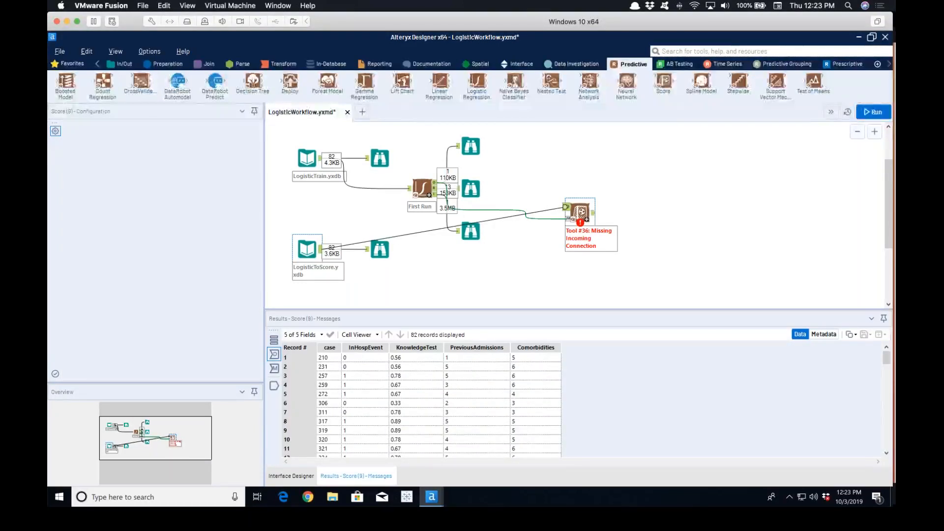
{"action": "left_click_drag", "start_coordinate": [565, 207], "coordinate": [567, 207]}
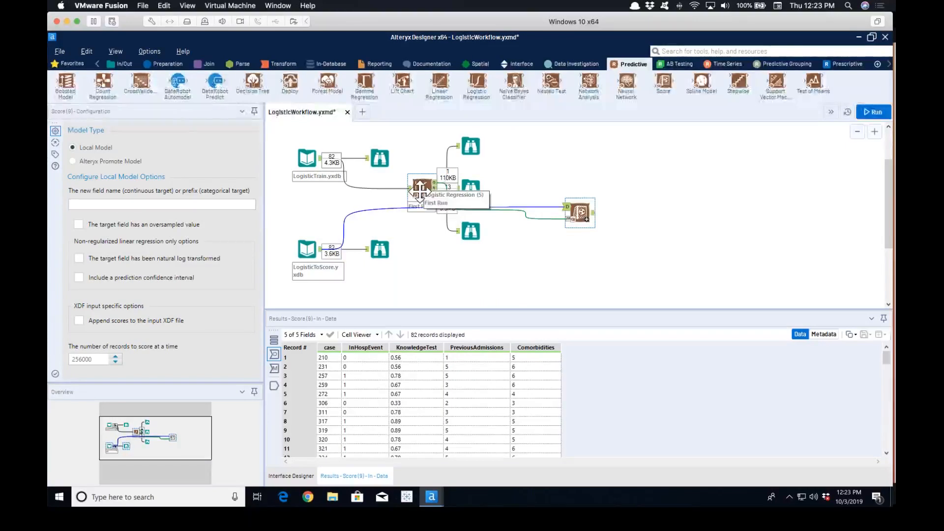
- Set the Score tool's new field name prefix to PredReadmit
{"action": "left_click", "coordinate": [118, 203]}
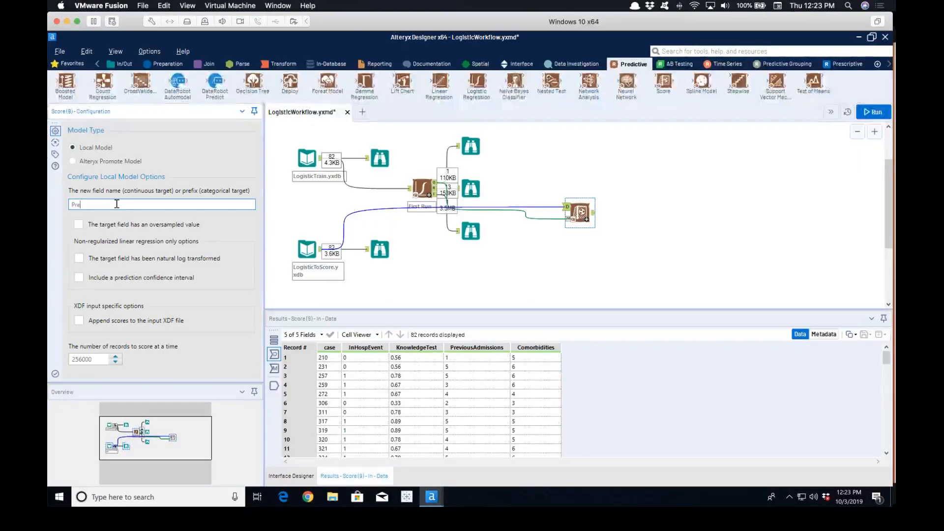
{"action": "type", "text": "PredRea"}
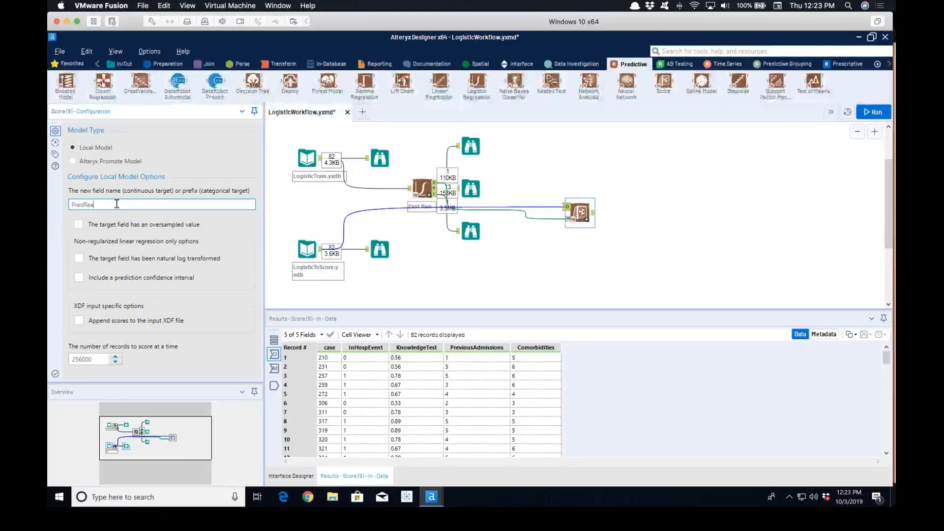
{"action": "type", "text": "dmit"}
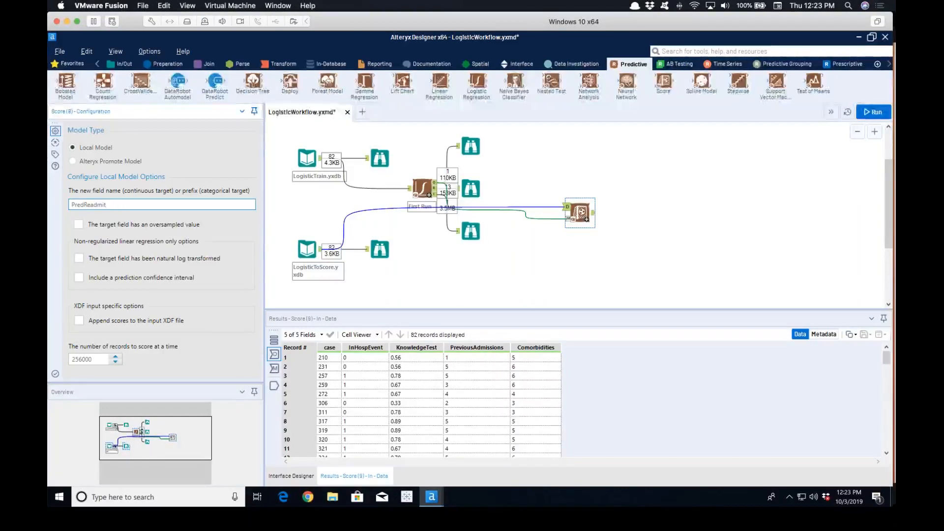
{"action": "left_click", "coordinate": [640, 258]}
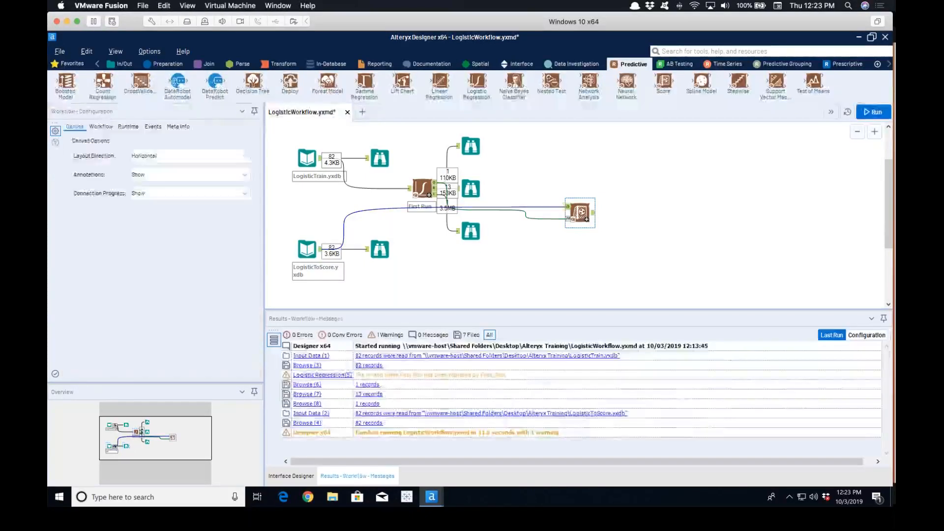
- Attach a Browse tool to the Score tool's output, and look over the scoring records and the regression's input data
{"action": "right_click", "coordinate": [582, 212]}
{"action": "left_click", "coordinate": [624, 359]}
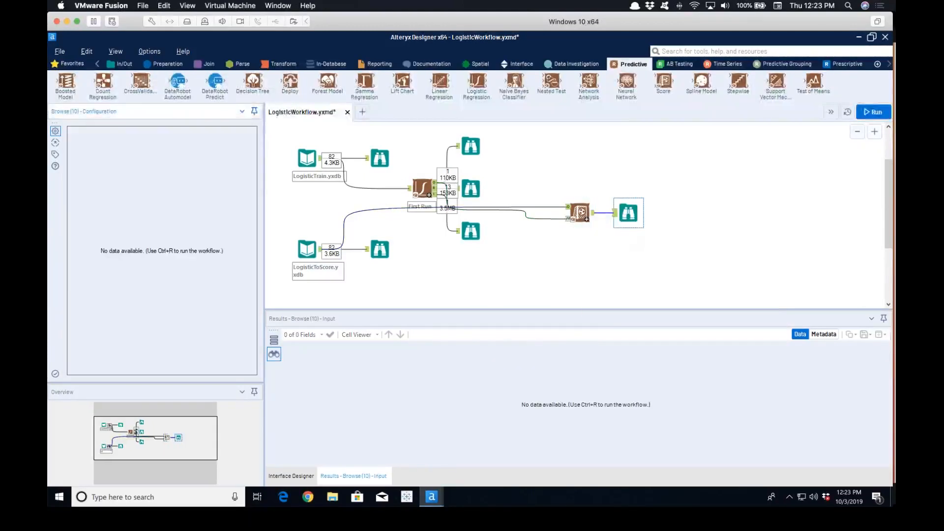
{"action": "left_click", "coordinate": [379, 249]}
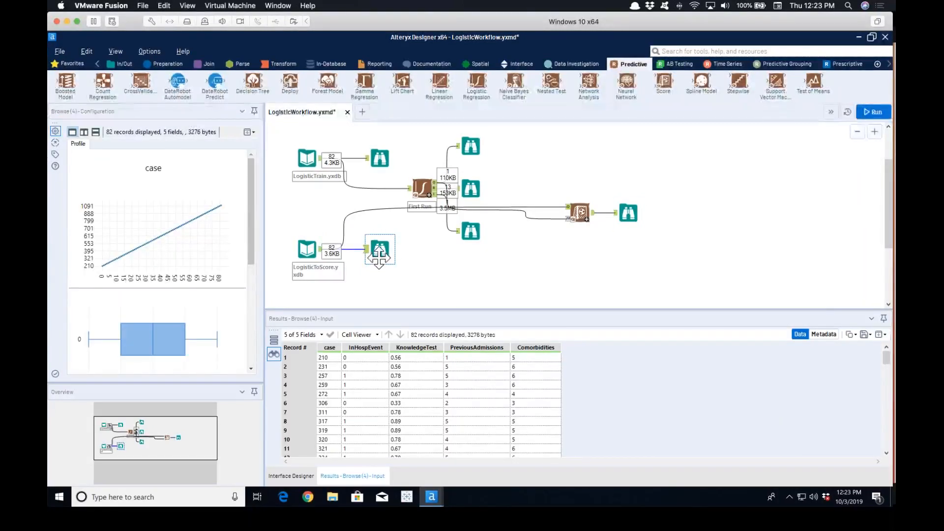
{"action": "left_click", "coordinate": [422, 188]}
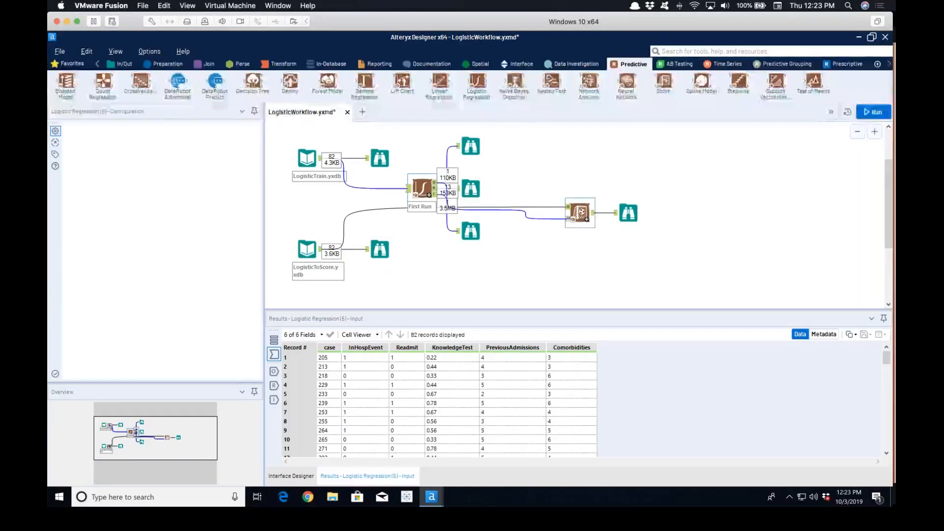
- Run the workflow and examine the PredReadmit_0 and PredReadmit_1 probabilities in the scored records
{"action": "left_click", "coordinate": [870, 112]}
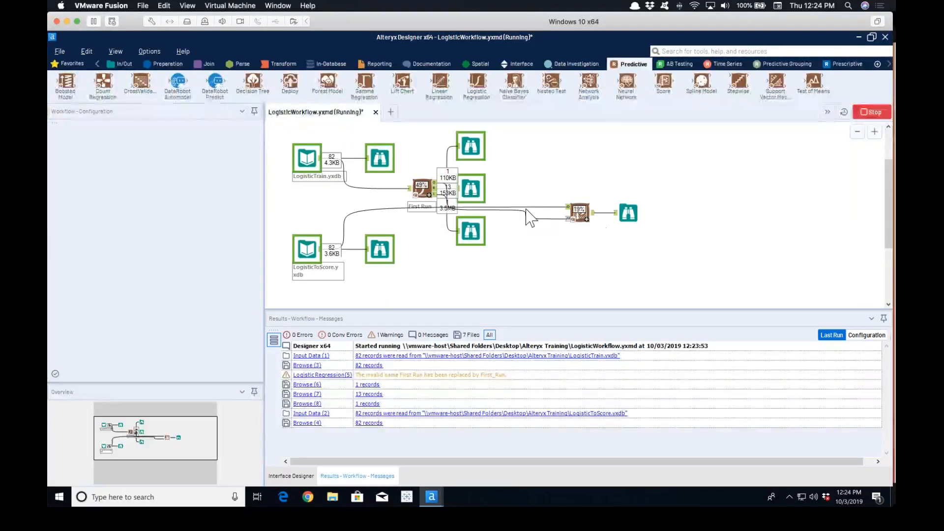
{"action": "left_click", "coordinate": [629, 213]}
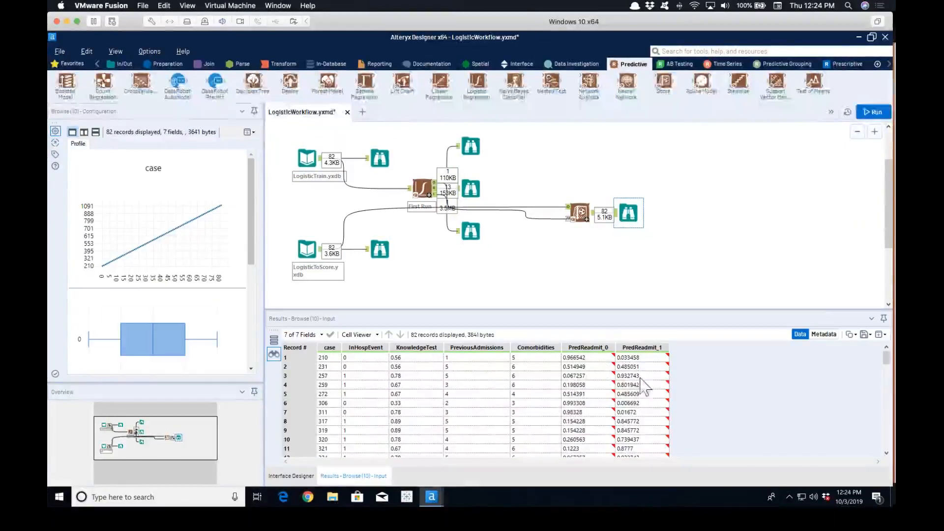
{"action": "left_click", "coordinate": [594, 349]}
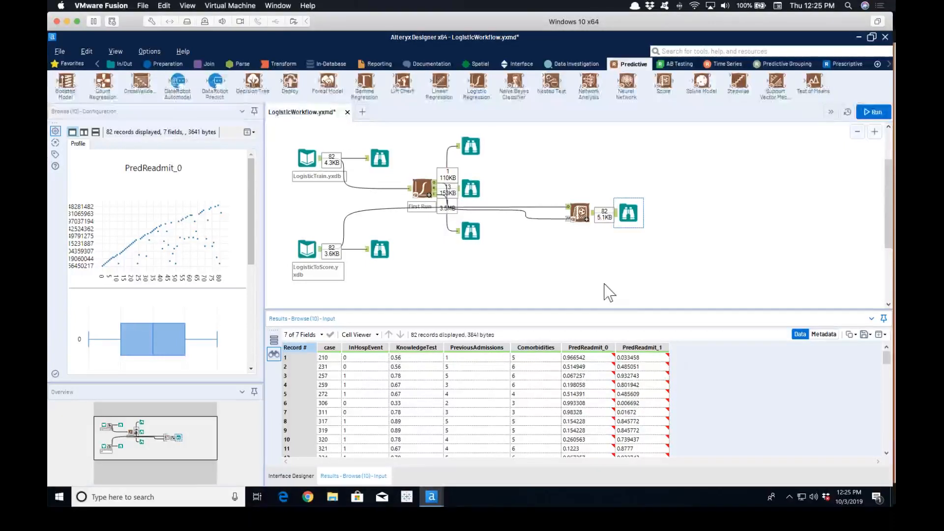
- Connect a Formula tool to the Score output and create a new output column named Readmit01
{"action": "left_click", "coordinate": [165, 64]}
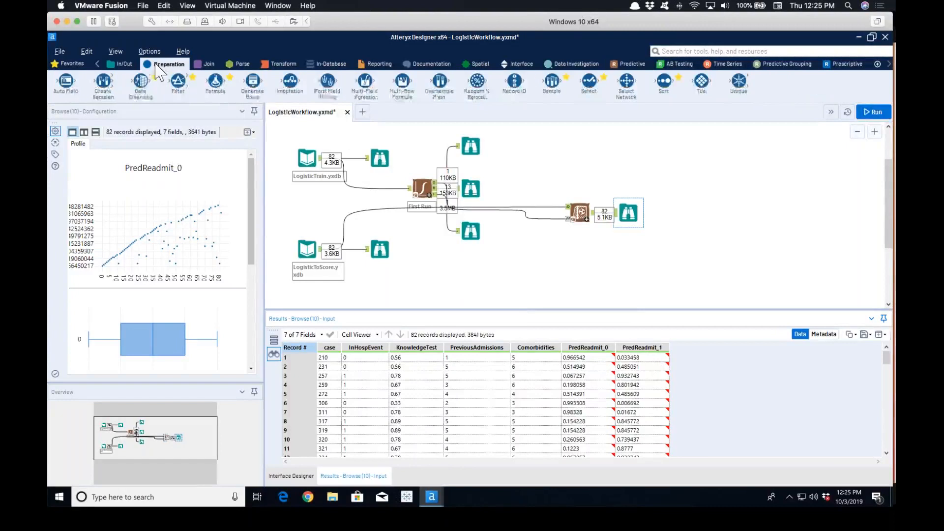
{"action": "left_click_drag", "start_coordinate": [215, 81], "coordinate": [629, 182]}
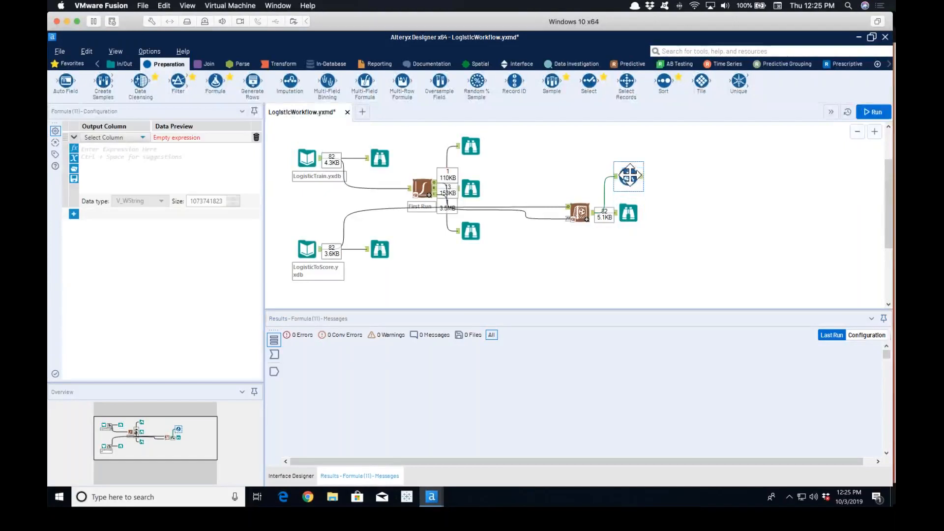
{"action": "left_click", "coordinate": [143, 138]}
{"action": "left_click", "coordinate": [135, 146]}
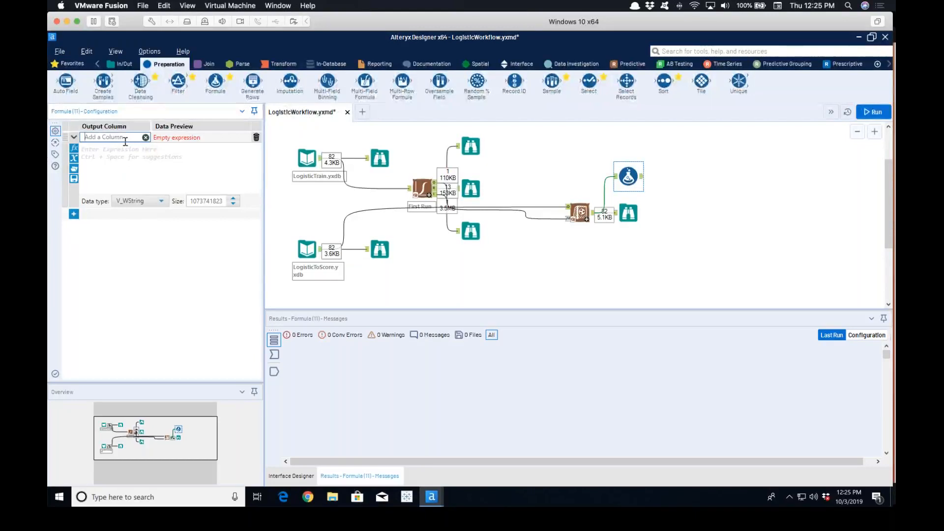
{"action": "type", "text": "Readmit01"}
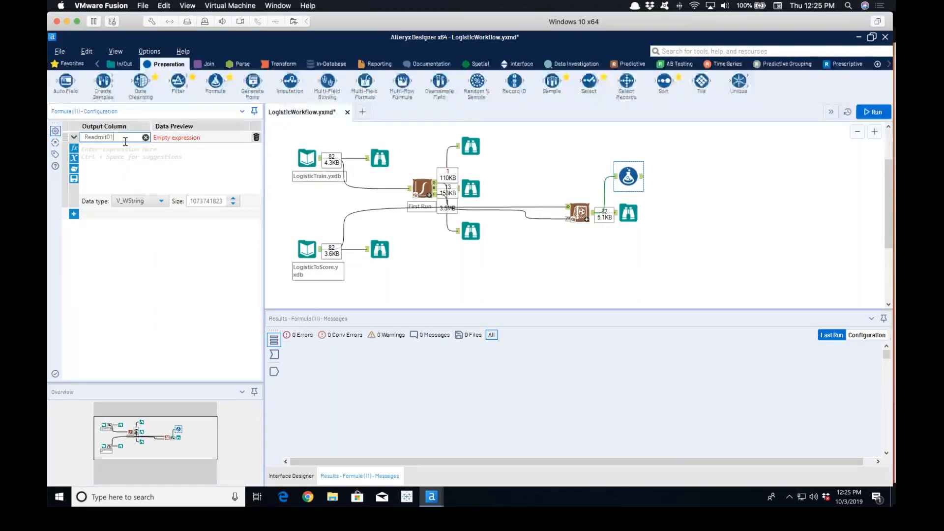
- Enter the Readmit01 expression "if [PredReadmit_1] > 0.5 then 1 else 0 endif"
{"action": "left_click", "coordinate": [118, 156]}
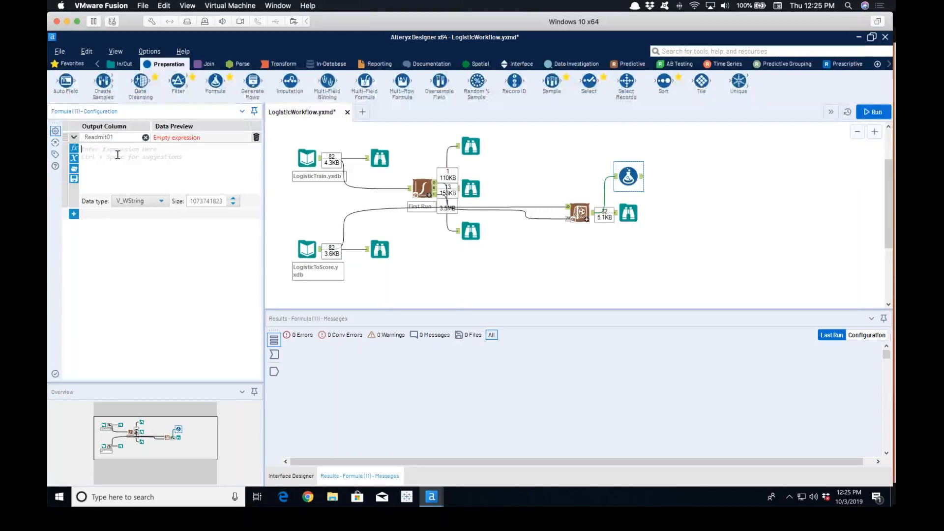
{"action": "type", "text": "if "}
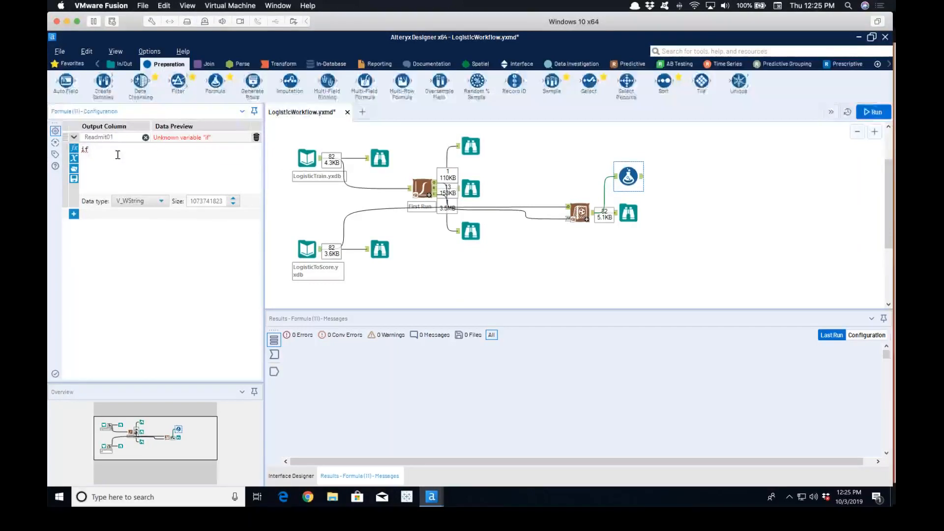
{"action": "type", "text": "["}
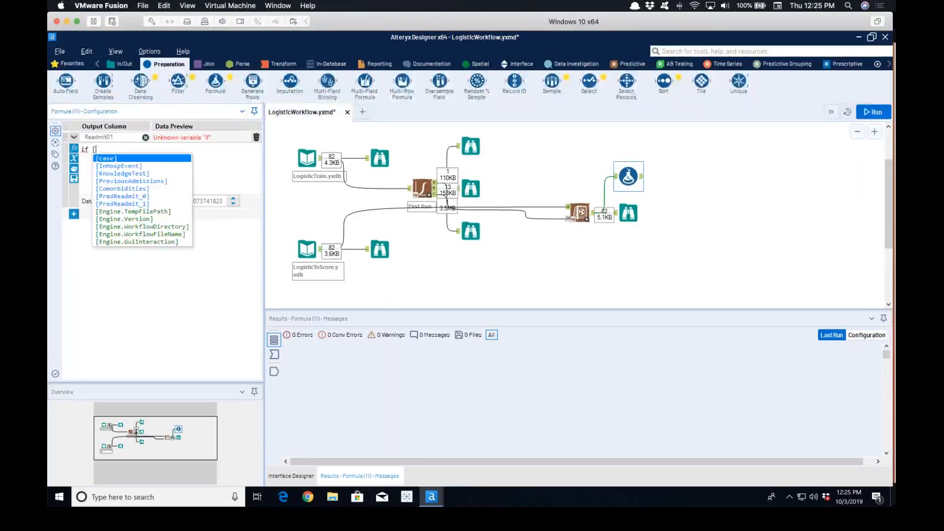
{"action": "left_click", "coordinate": [135, 204]}
{"action": "type", "text": "> 0.5 then "}
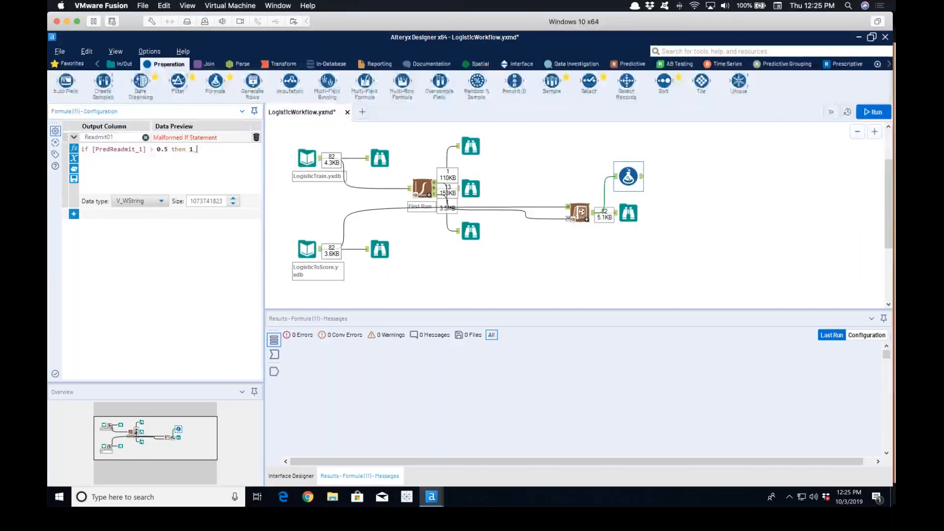
{"action": "type", "text": "1 else 0 endif"}
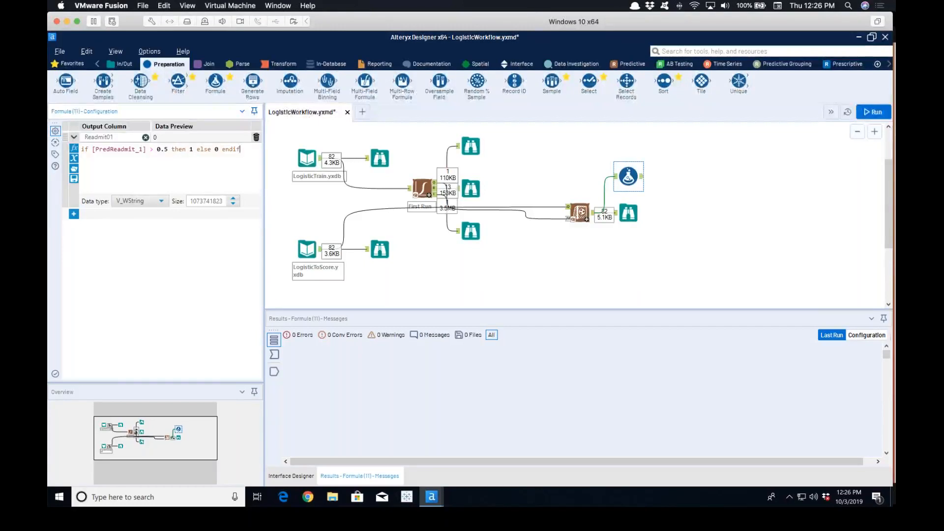
{"action": "double_click", "coordinate": [158, 149]}
{"action": "left_click", "coordinate": [158, 148]}
{"action": "double_click", "coordinate": [158, 148]}
- Set the Readmit01 column's data type to Double and check the 0.5 threshold in its expression
{"action": "left_click", "coordinate": [161, 202]}
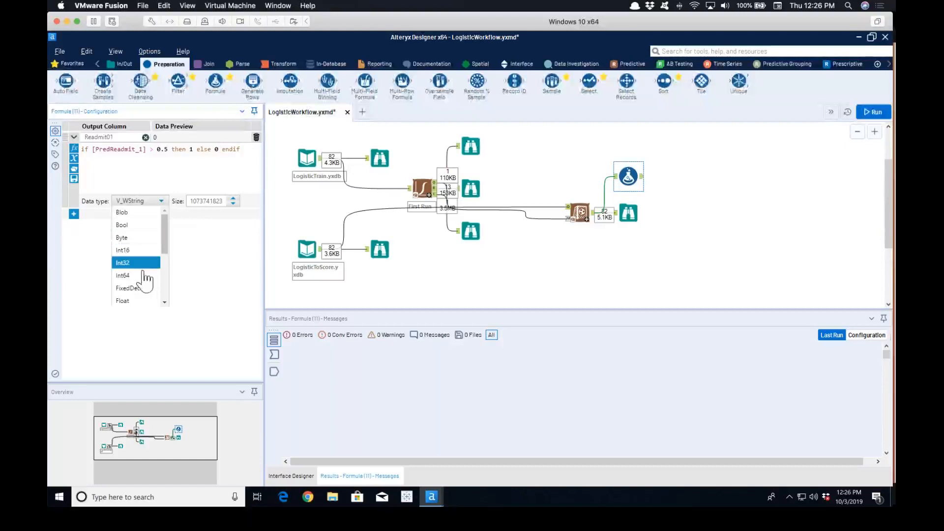
{"action": "scroll", "coordinate": [138, 263], "scroll_direction": "down", "scroll_amount": 3}
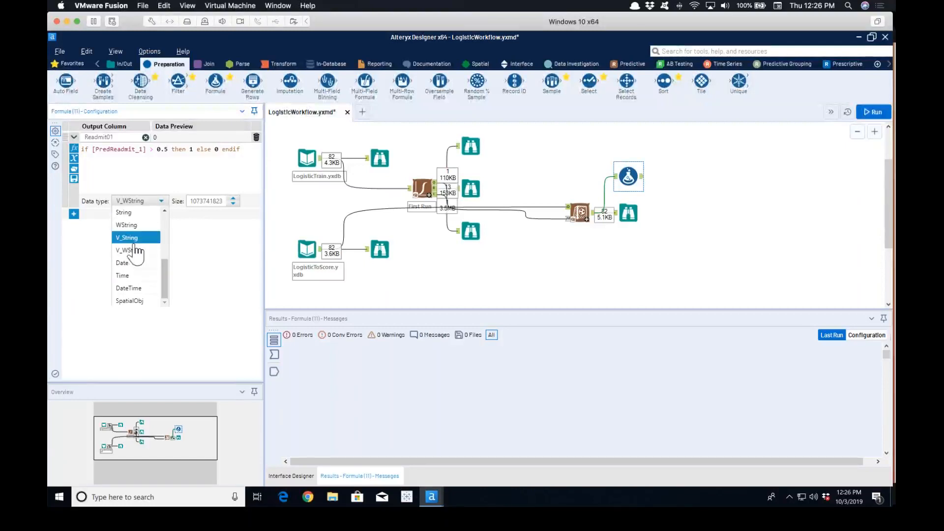
{"action": "scroll", "coordinate": [136, 255], "scroll_direction": "up", "scroll_amount": 2}
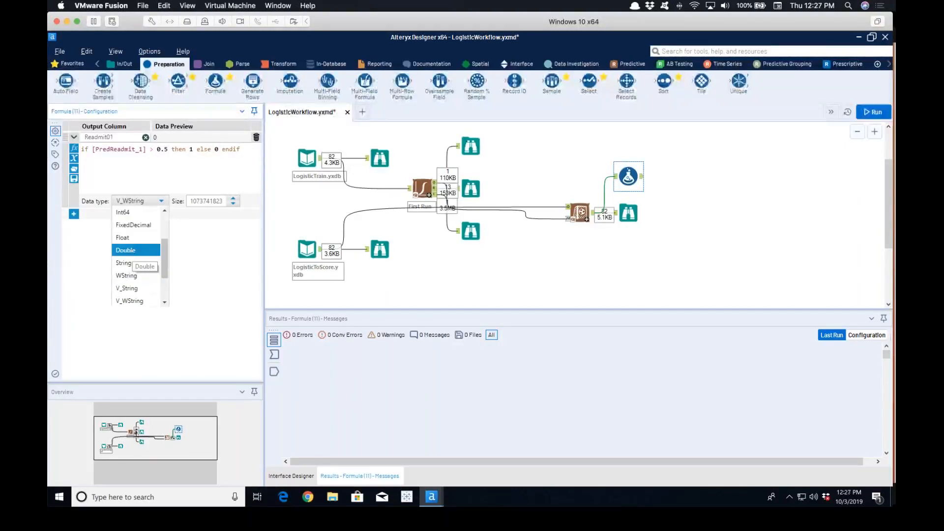
{"action": "left_click", "coordinate": [132, 251]}
{"action": "left_click_drag", "start_coordinate": [156, 150], "coordinate": [169, 150]}
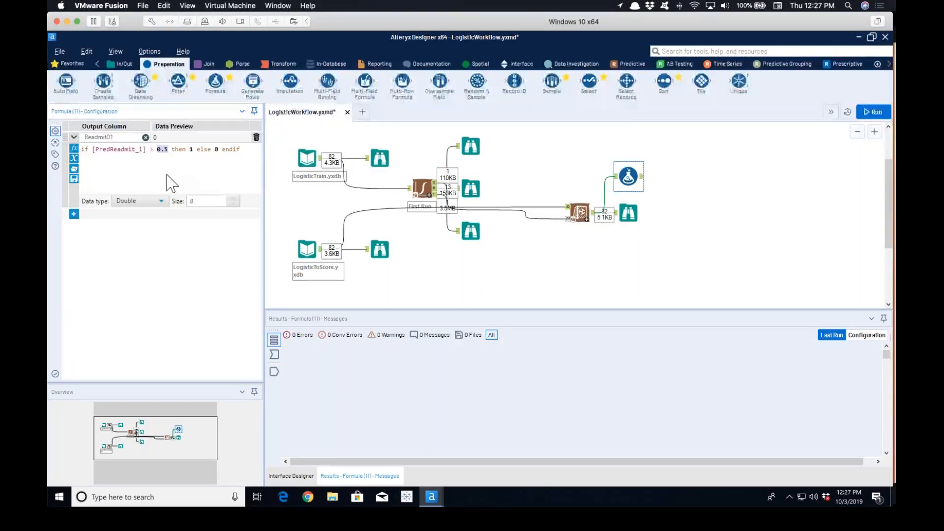
{"action": "left_click", "coordinate": [160, 149]}
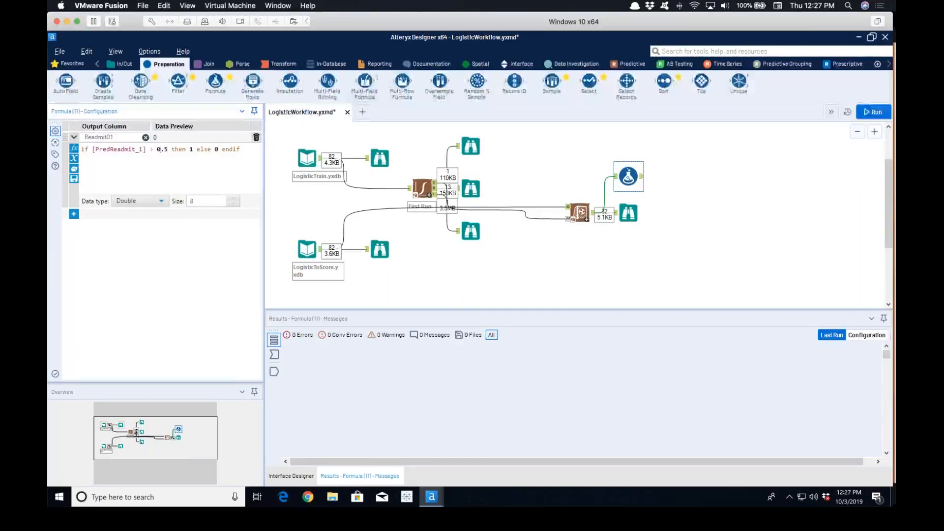
- Run the workflow and compare the Readmit01 values with the PredReadmit_1 probabilities for the first records of the Formula output
{"action": "left_click", "coordinate": [874, 112]}
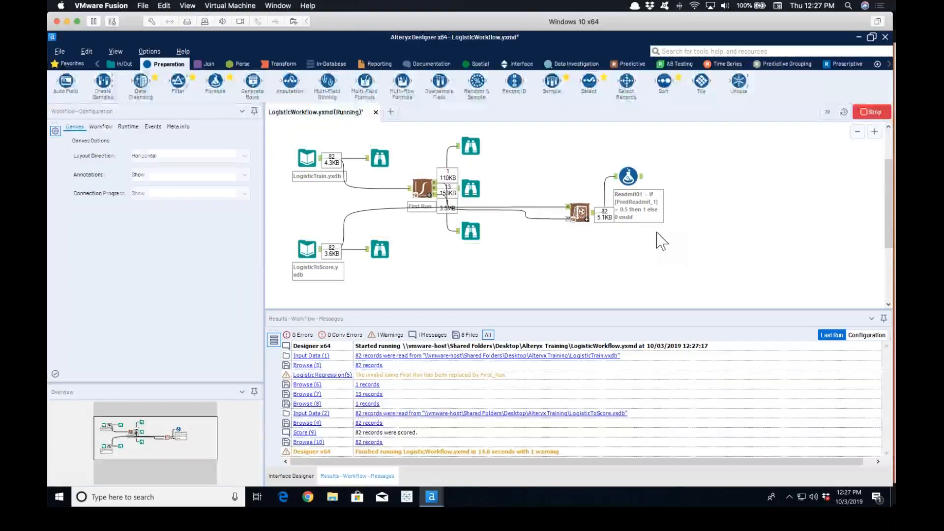
{"action": "left_click", "coordinate": [640, 184]}
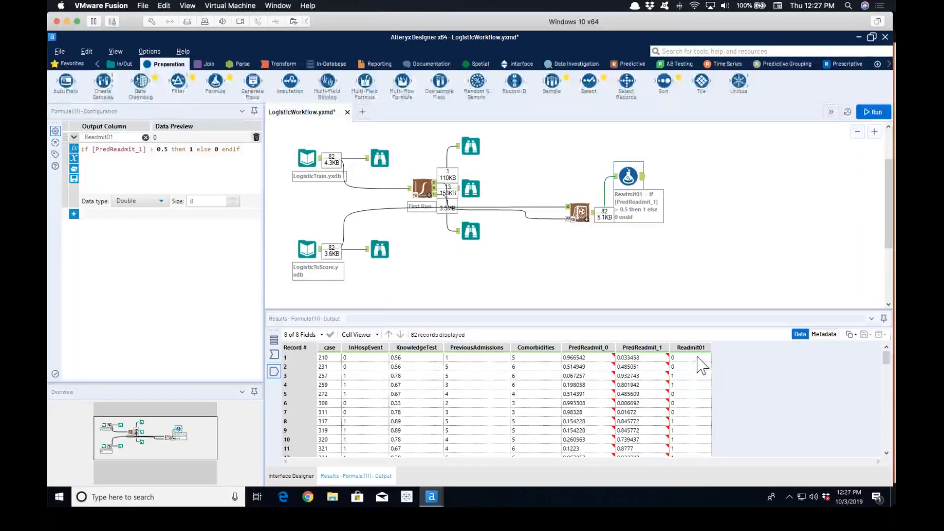
{"action": "left_click", "coordinate": [697, 358]}
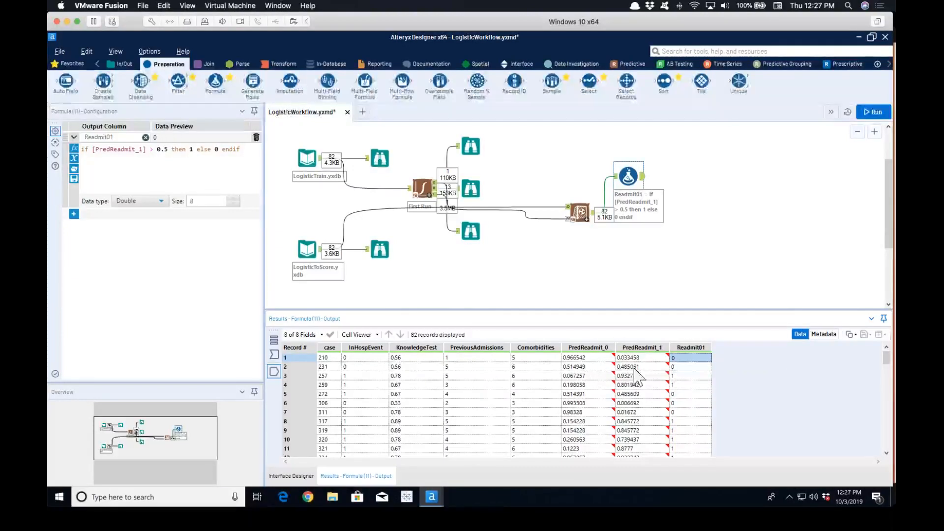
{"action": "left_click", "coordinate": [681, 368]}
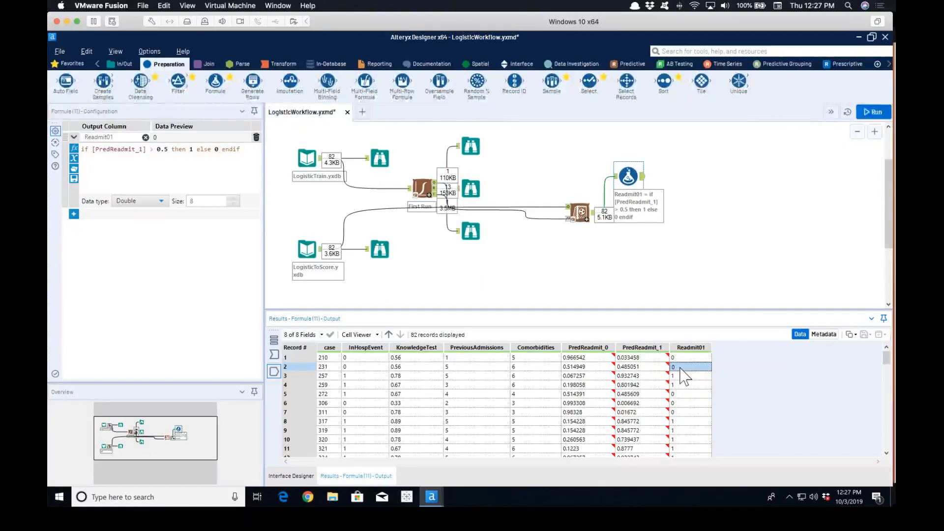
{"action": "left_click", "coordinate": [677, 358]}
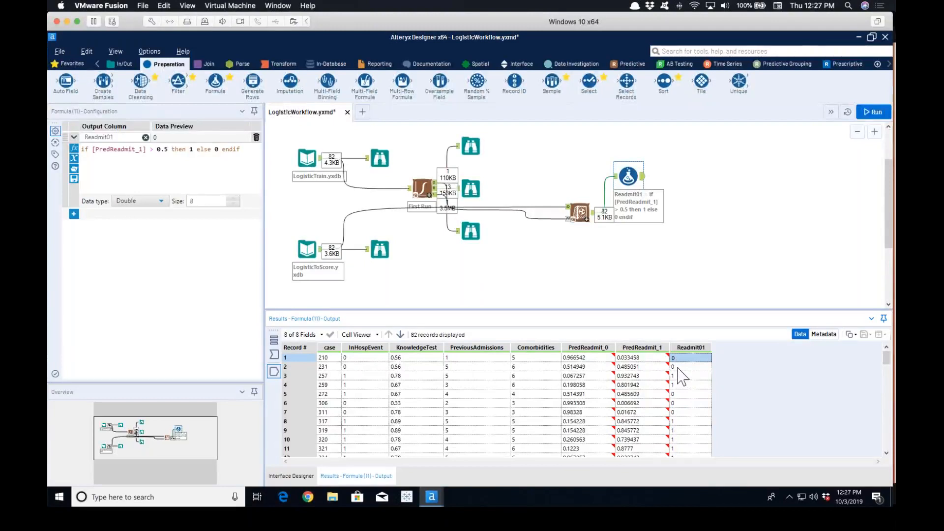
{"action": "left_click", "coordinate": [678, 367]}
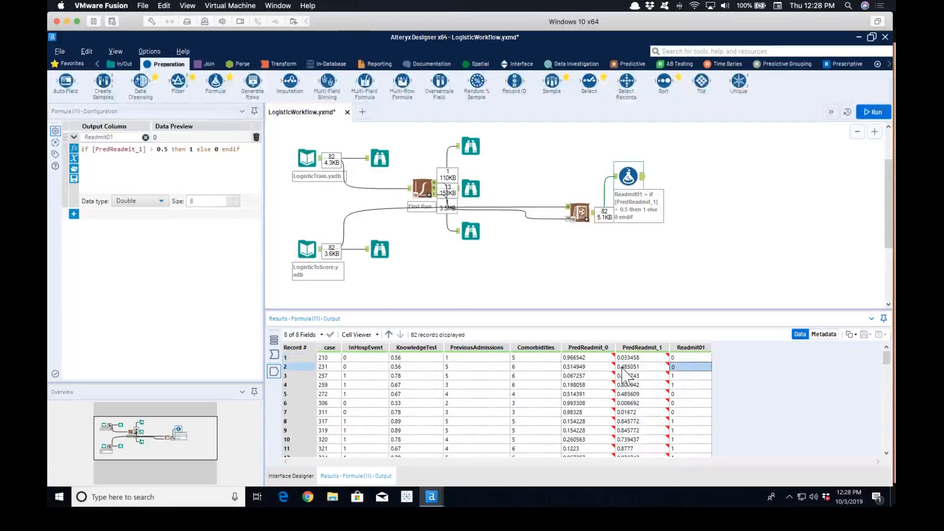
{"action": "left_click", "coordinate": [689, 376]}
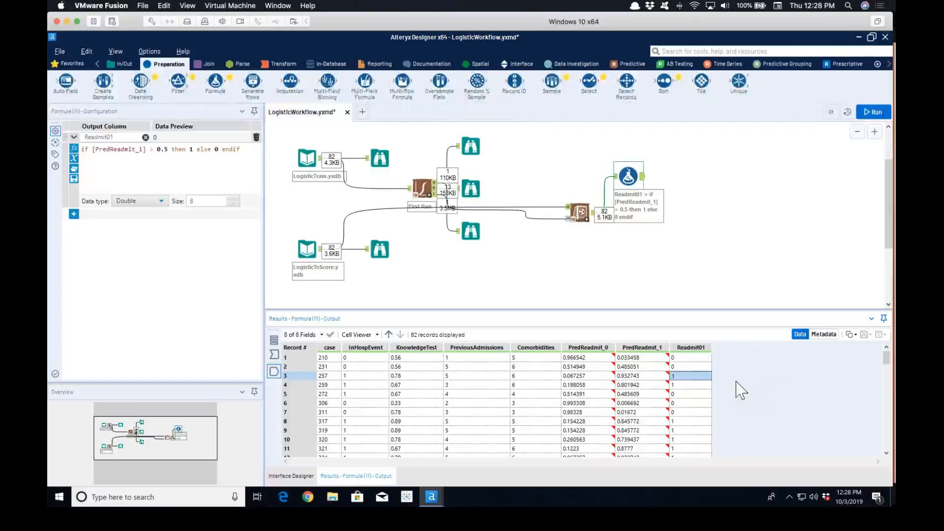
{"action": "left_click", "coordinate": [693, 385]}
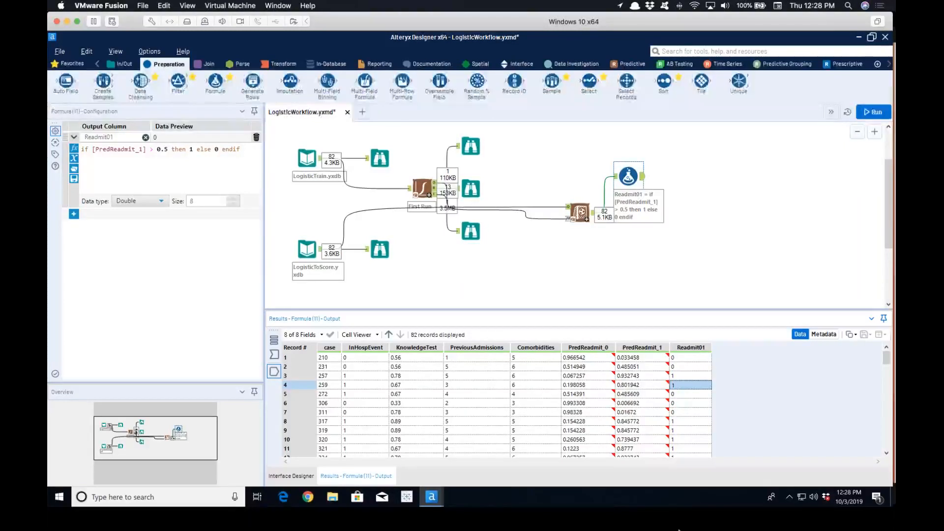
{"action": "left_click", "coordinate": [632, 359]}
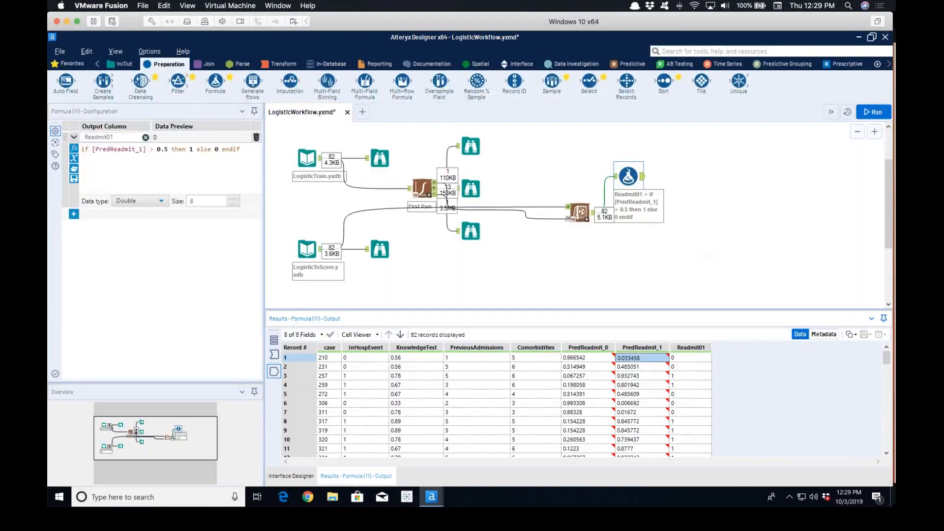
{"action": "left_click", "coordinate": [650, 263]}
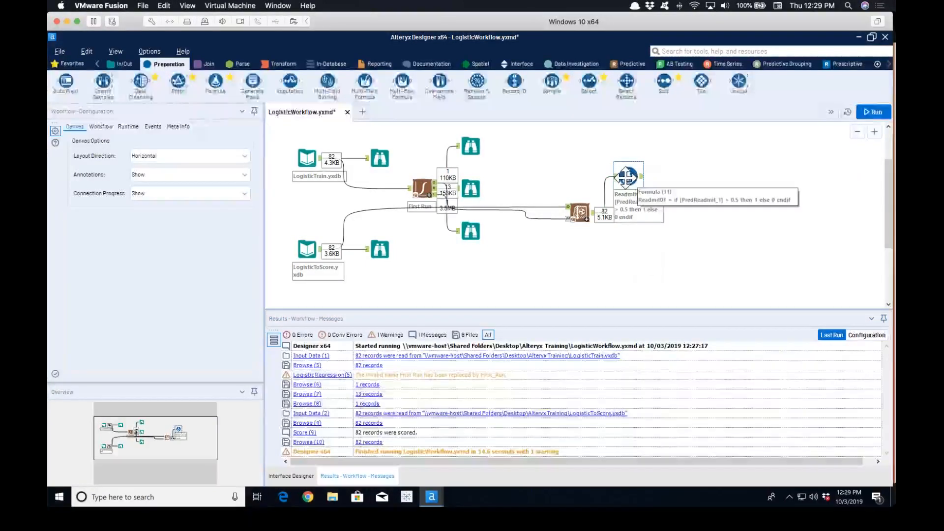
{"action": "left_click", "coordinate": [630, 175]}
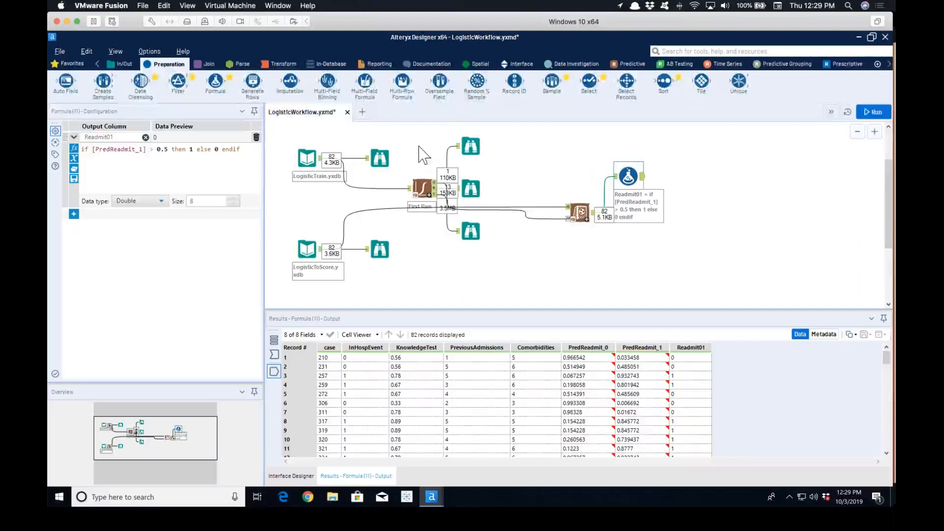
- Open the logistic regression's interactive report for all records in a new window and reposition that window
{"action": "left_click", "coordinate": [473, 231]}
{"action": "left_click", "coordinate": [472, 232]}
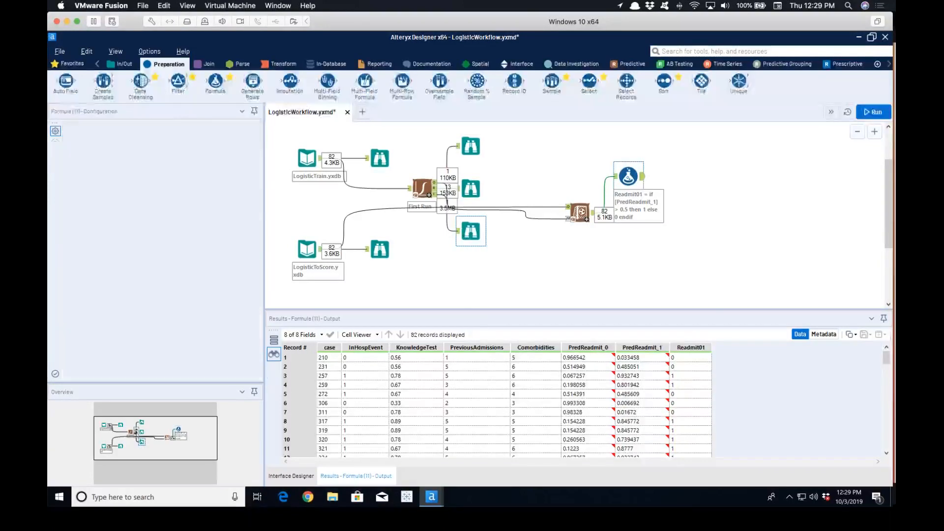
{"action": "left_click", "coordinate": [249, 131]}
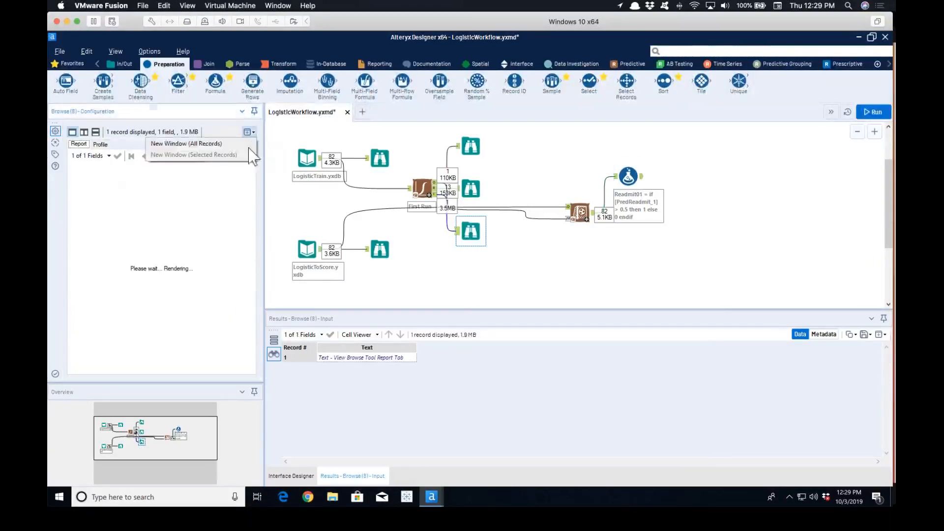
{"action": "left_click", "coordinate": [212, 141]}
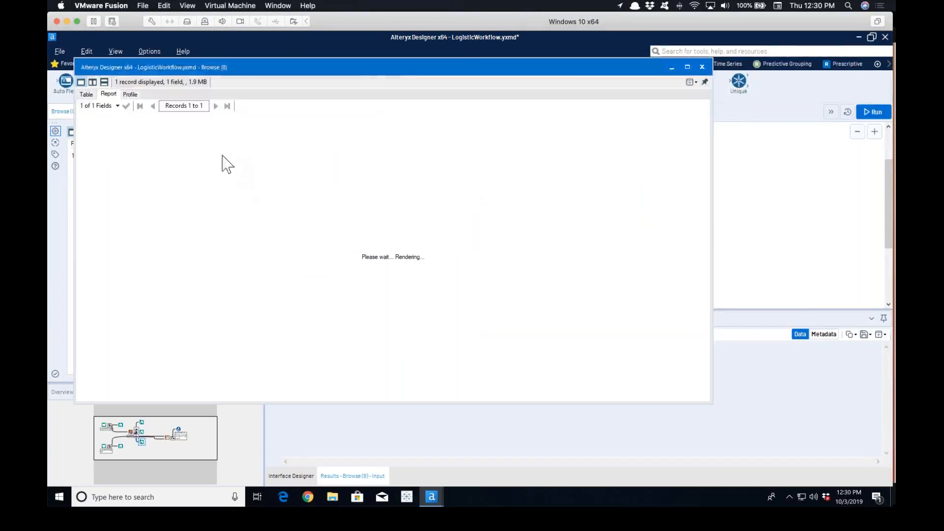
{"action": "left_click", "coordinate": [394, 69]}
{"action": "left_click_drag", "start_coordinate": [394, 69], "coordinate": [485, 53]}
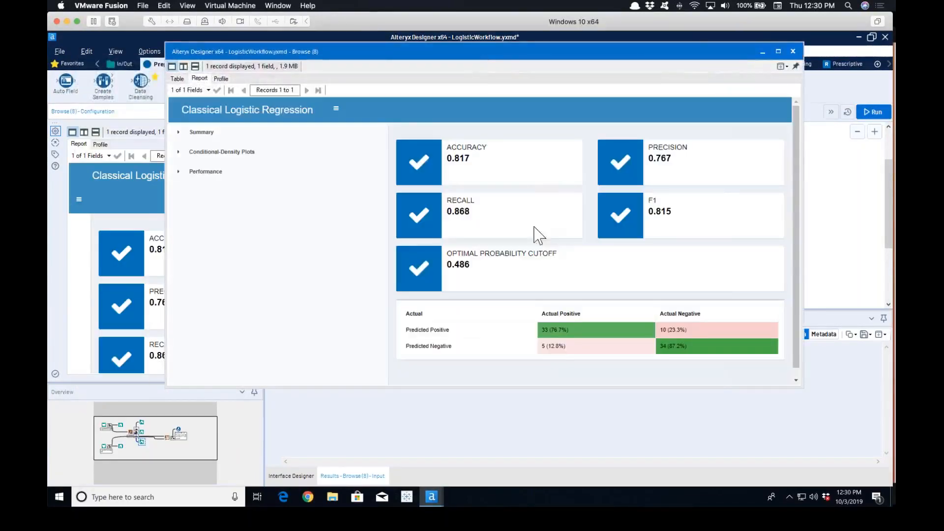
- Review the report's Performance, Conditional-Density Plots and Summary sections, focusing on the optimal probability cutoff, and close the report window
{"action": "left_click", "coordinate": [212, 173]}
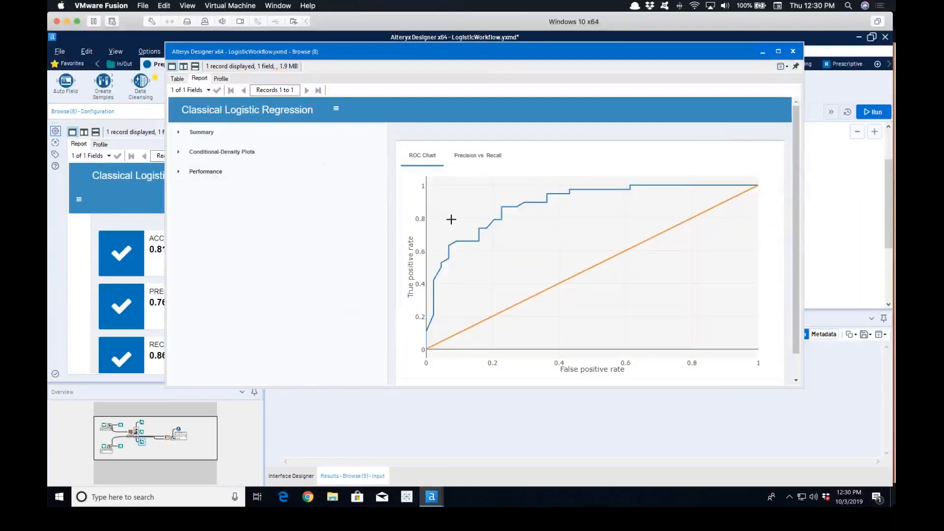
{"action": "scroll", "coordinate": [499, 253], "scroll_direction": "down", "scroll_amount": 1}
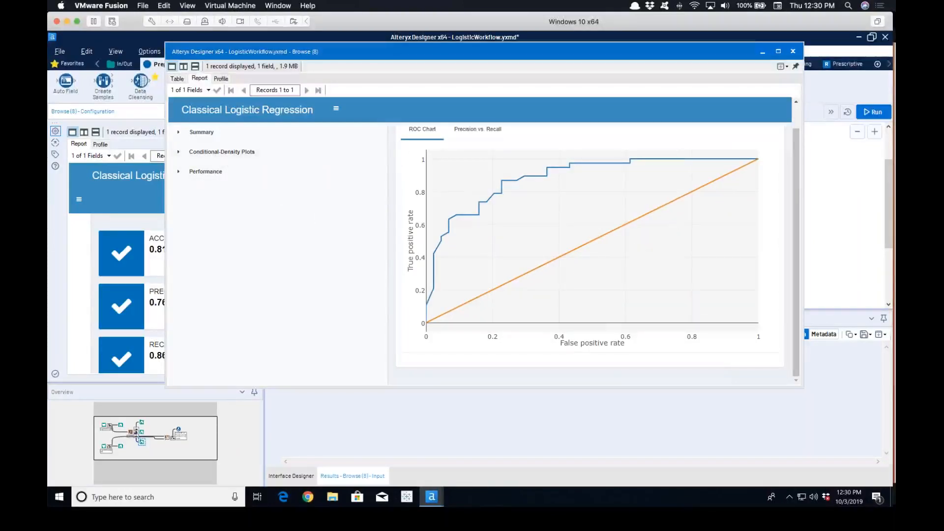
{"action": "left_click", "coordinate": [229, 152]}
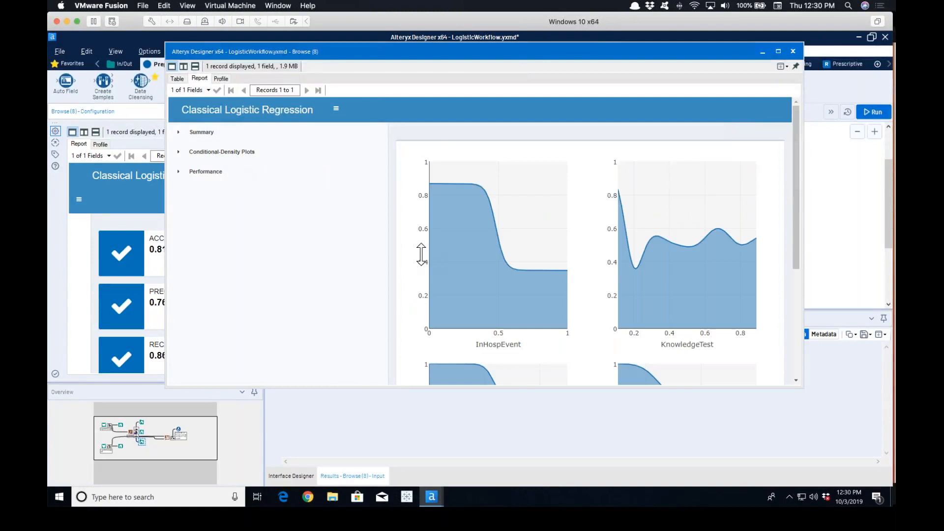
{"action": "scroll", "coordinate": [451, 256], "scroll_direction": "down", "scroll_amount": 5}
{"action": "left_click", "coordinate": [202, 132]}
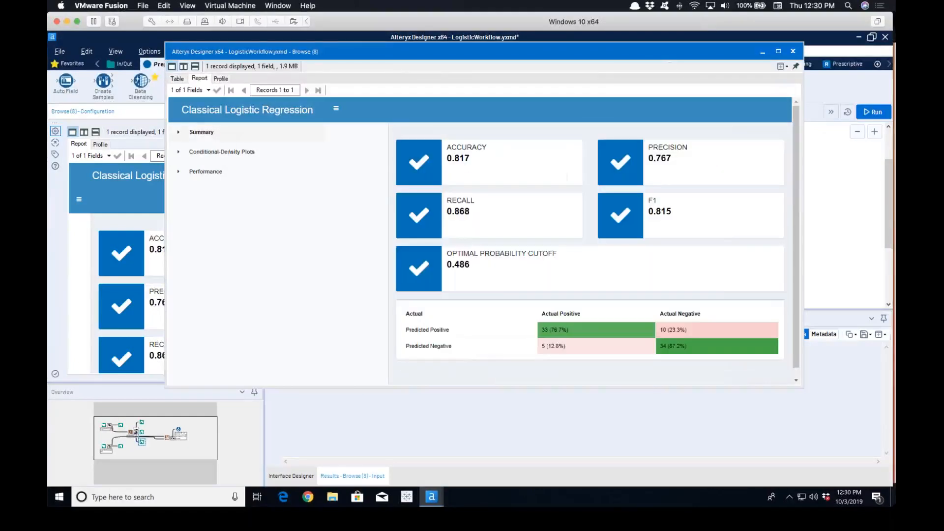
{"action": "scroll", "coordinate": [568, 280], "scroll_direction": "down", "scroll_amount": 1}
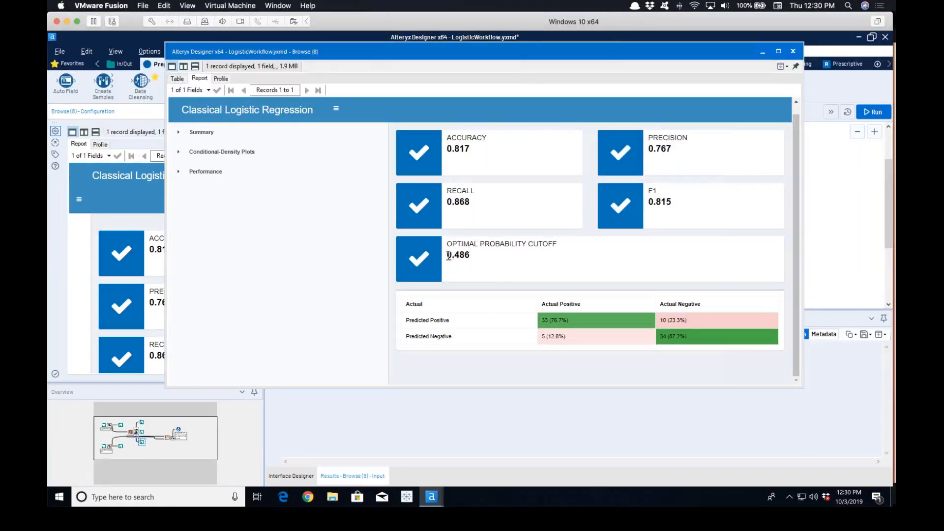
{"action": "left_click_drag", "start_coordinate": [447, 255], "coordinate": [477, 256]}
{"action": "left_click_drag", "start_coordinate": [572, 54], "coordinate": [603, 279]}
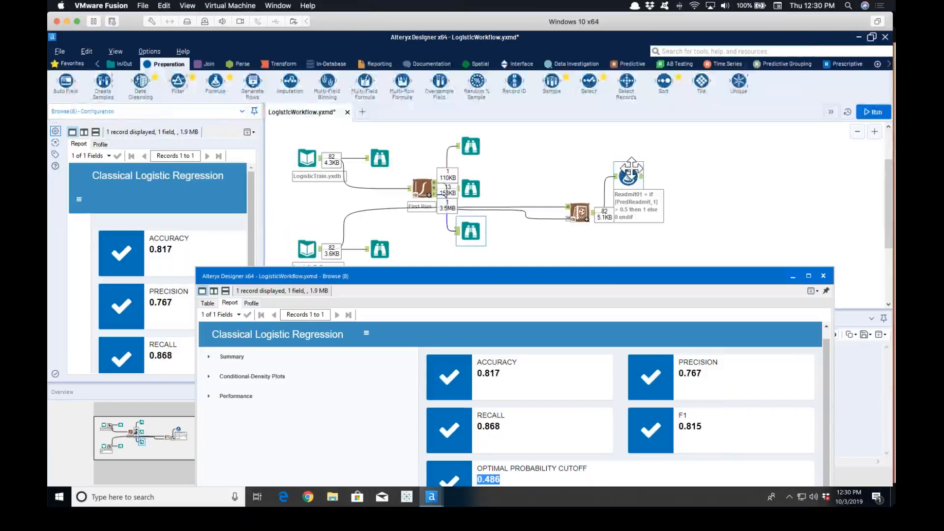
{"action": "left_click_drag", "start_coordinate": [607, 276], "coordinate": [580, 64]}
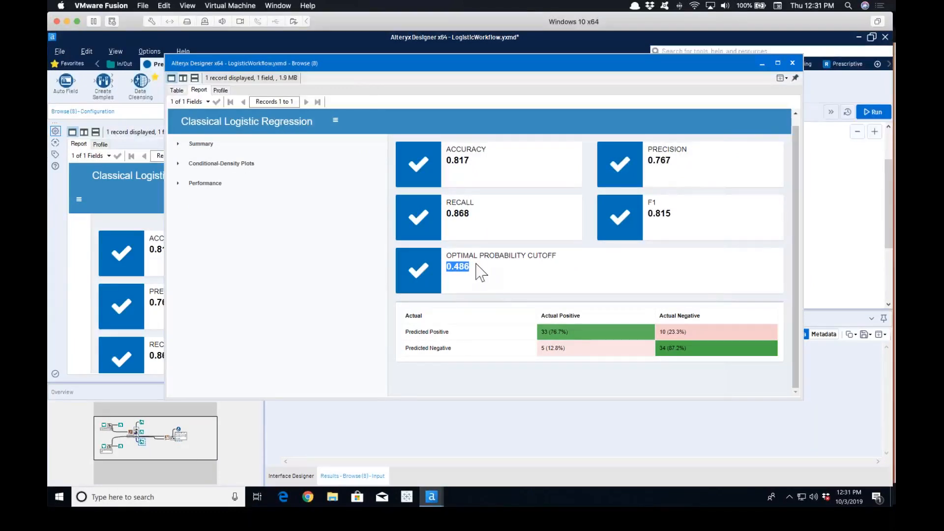
{"action": "left_click", "coordinate": [793, 64]}
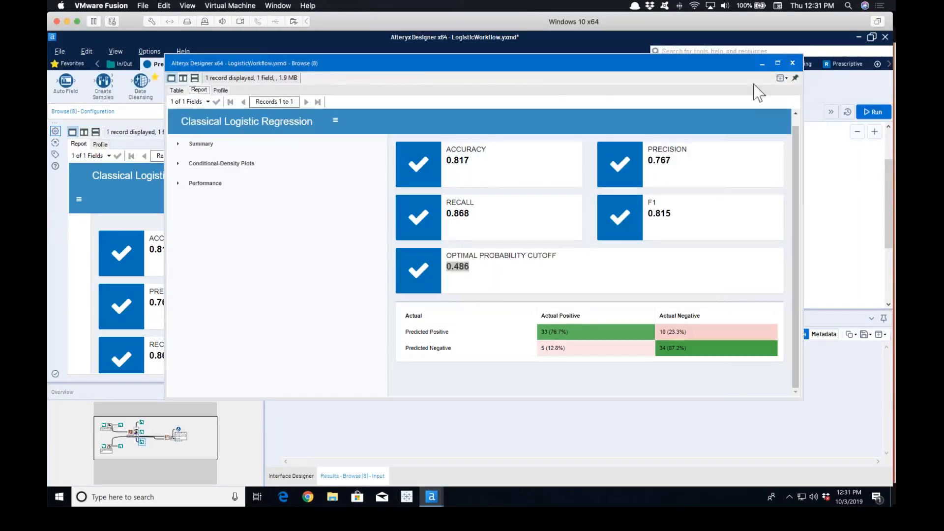
- Replace the LogisticToScore connection into the Score tool's upper input with a connection from the Logistic Regression tool's output
{"action": "left_click", "coordinate": [433, 186]}
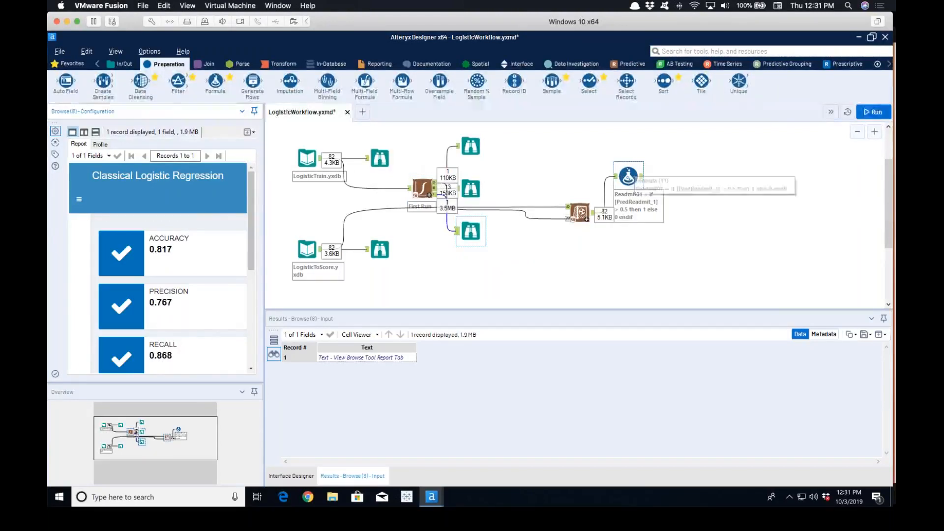
{"action": "left_click", "coordinate": [364, 210]}
{"action": "right_click", "coordinate": [365, 211]}
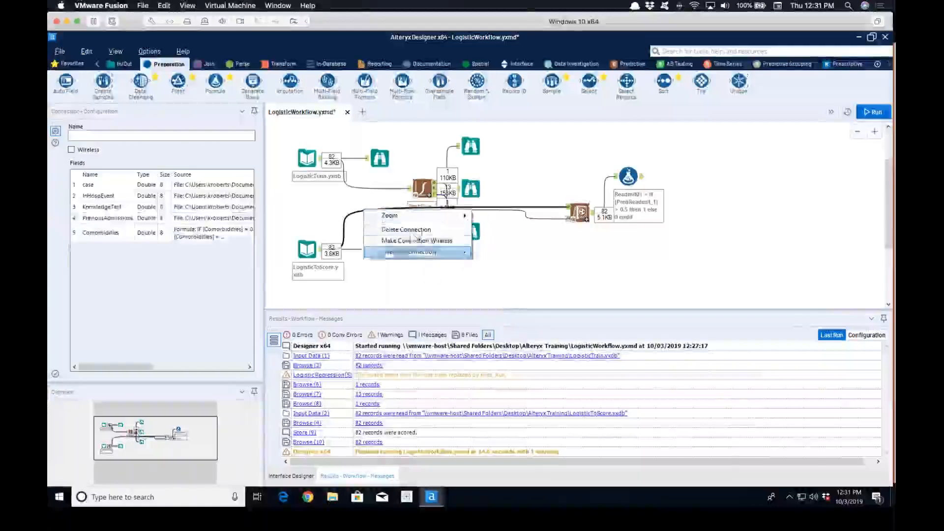
{"action": "left_click", "coordinate": [407, 230]}
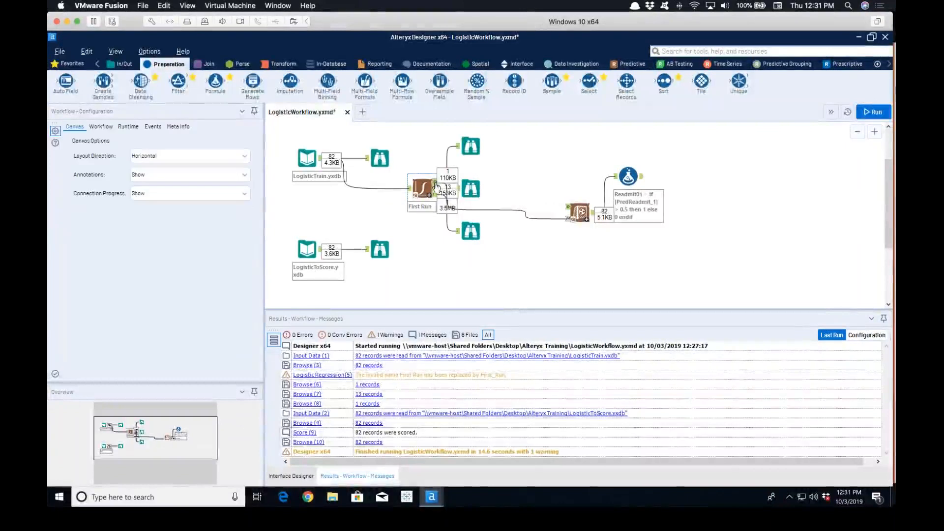
{"action": "left_click_drag", "start_coordinate": [624, 246], "coordinate": [567, 209]}
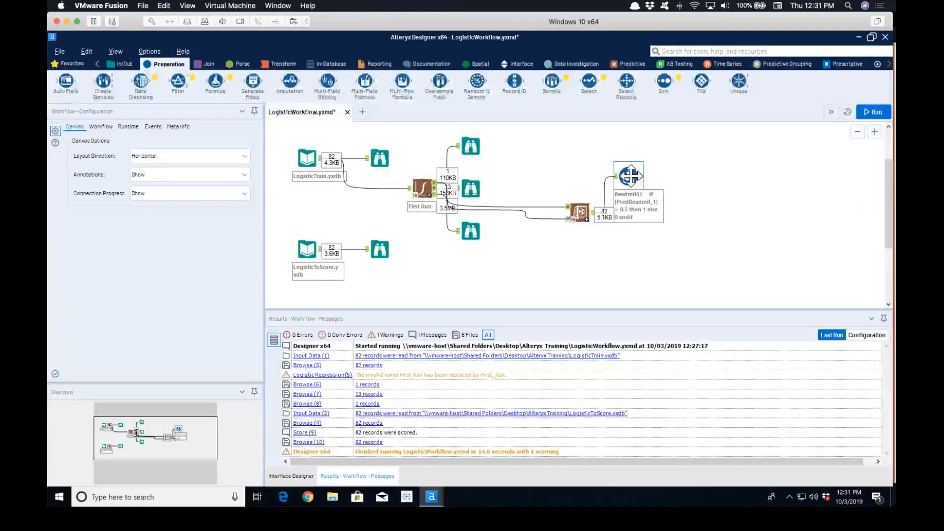
- Run the rewired workflow and check the Score tool that feeds the Readmit01 formula
{"action": "left_click", "coordinate": [624, 176]}
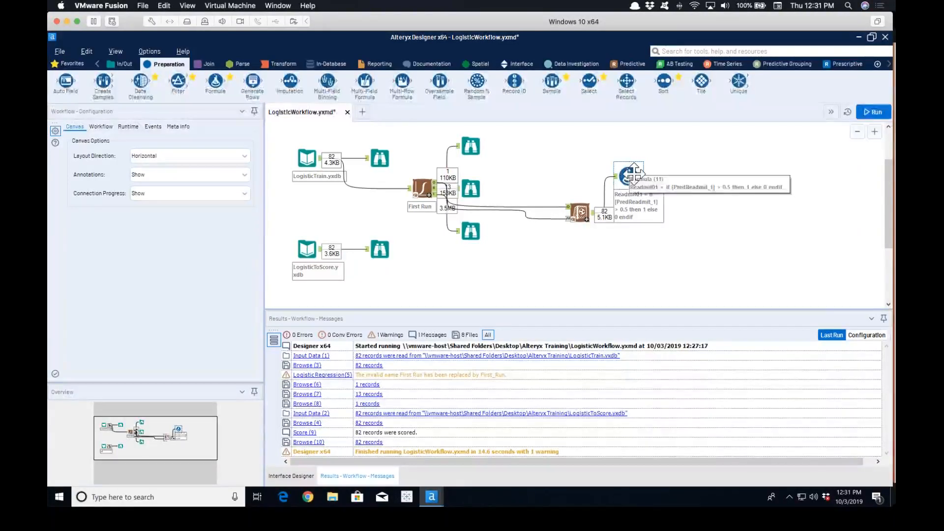
{"action": "left_click", "coordinate": [874, 112]}
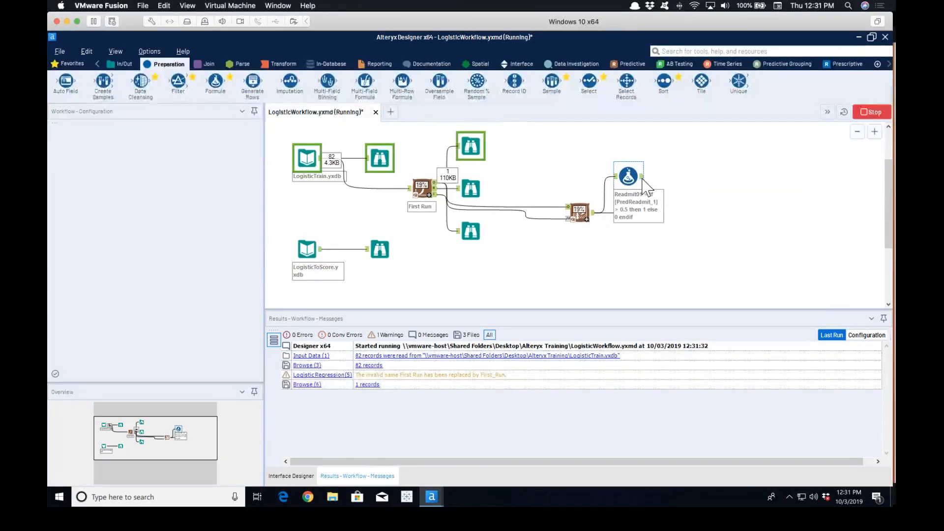
{"action": "left_click", "coordinate": [580, 213]}
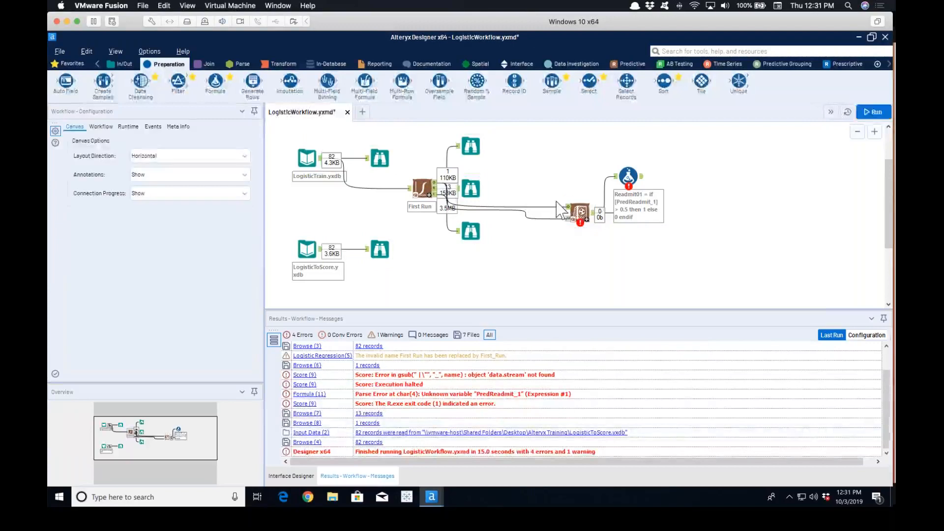
- Replace the connection into the Score tool's upper input with one from the LogisticTrain input, and run the workflow
{"action": "right_click", "coordinate": [559, 215]}
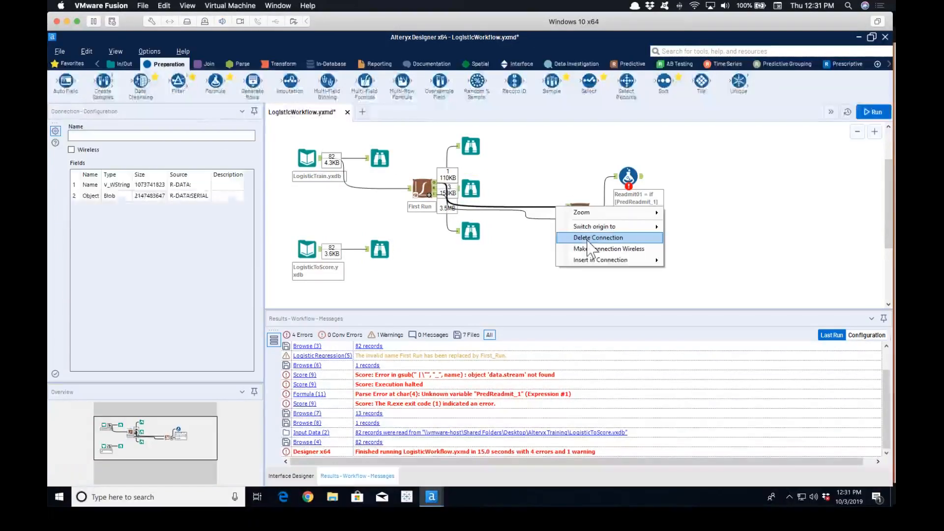
{"action": "key", "text": "Escape"}
{"action": "left_click_drag", "start_coordinate": [322, 161], "coordinate": [566, 207]}
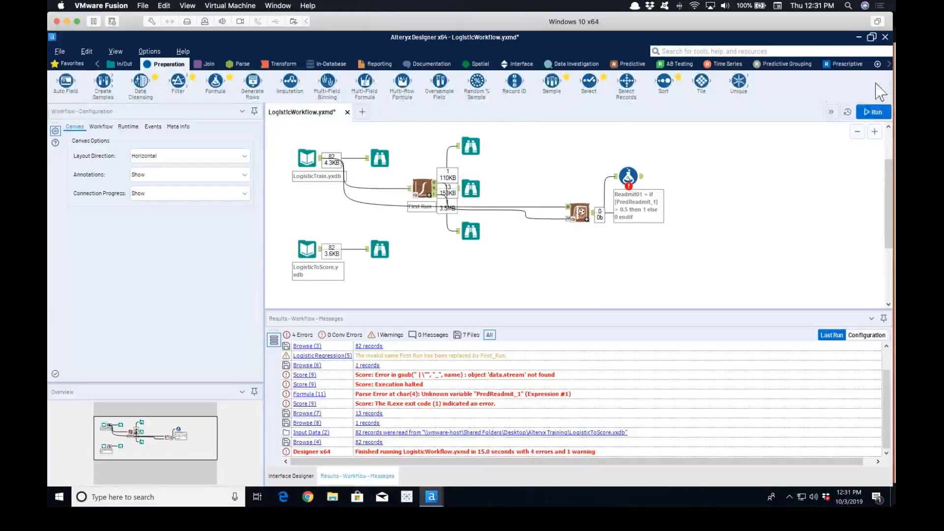
{"action": "left_click", "coordinate": [866, 112]}
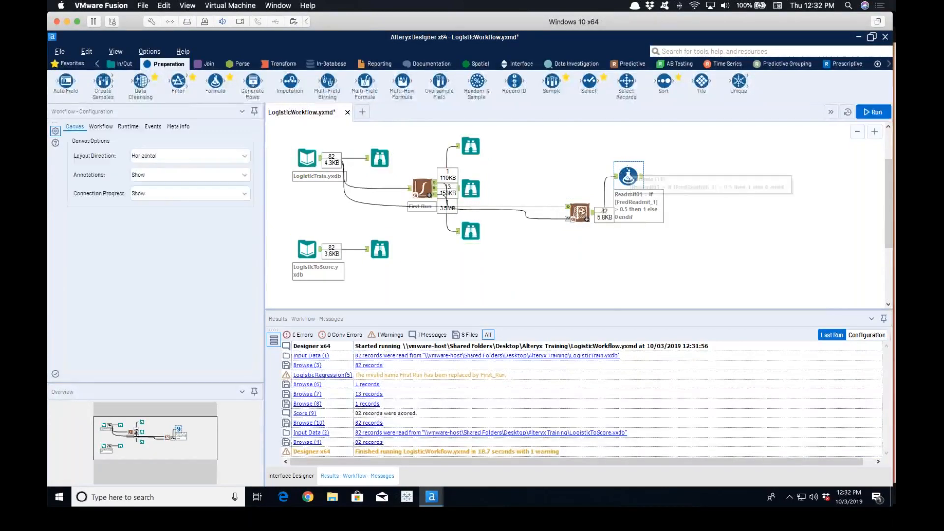
- Add a Summarize tool after the Readmit01 formula
{"action": "left_click", "coordinate": [630, 175]}
{"action": "left_click", "coordinate": [280, 64]}
{"action": "left_click_drag", "start_coordinate": [215, 81], "coordinate": [142, 84]}
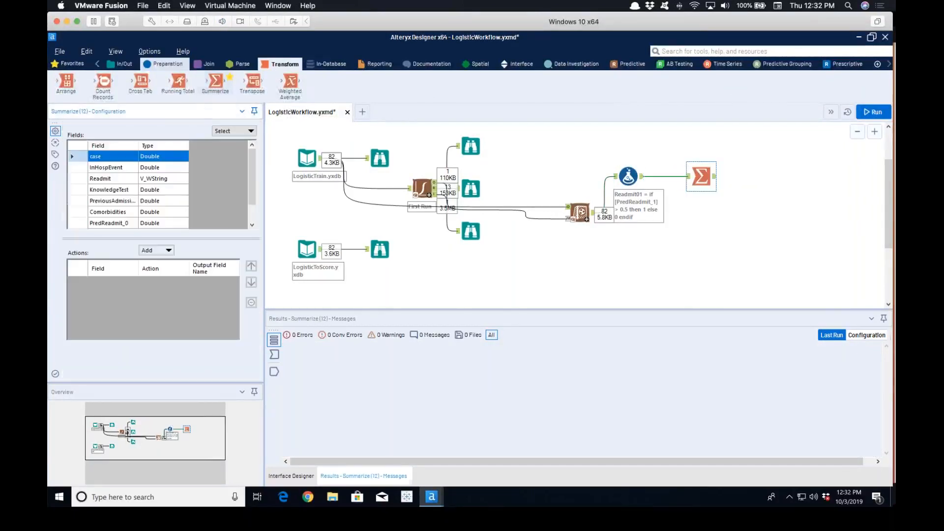
- Insert a Select tool between the formula and Summarize, keeping only Readmit, Readmit01 and the Unknown field
{"action": "left_click", "coordinate": [166, 65]}
{"action": "left_click_drag", "start_coordinate": [595, 84], "coordinate": [669, 176]}
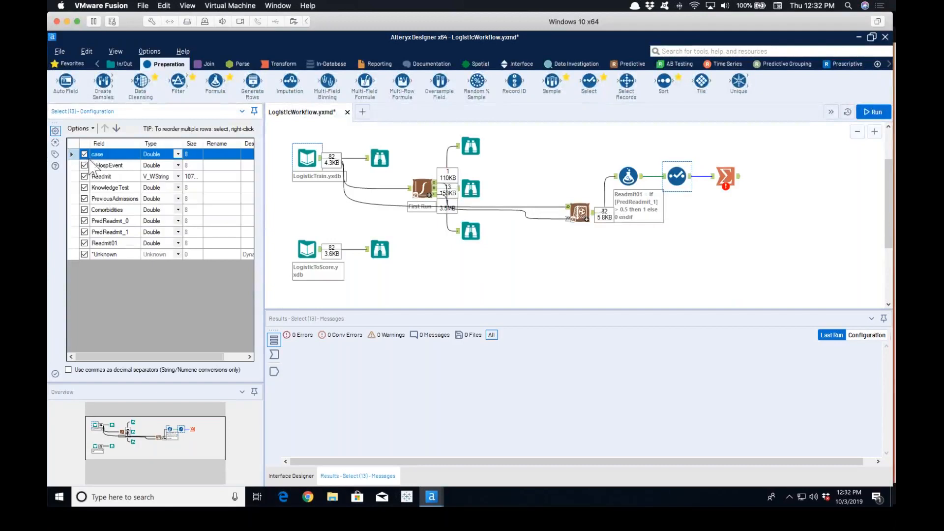
{"action": "left_click", "coordinate": [84, 155]}
{"action": "left_click", "coordinate": [84, 165]}
{"action": "left_click", "coordinate": [84, 188]}
{"action": "left_click", "coordinate": [84, 199]}
{"action": "left_click", "coordinate": [84, 210]}
{"action": "left_click", "coordinate": [84, 221]}
{"action": "left_click", "coordinate": [84, 232]}
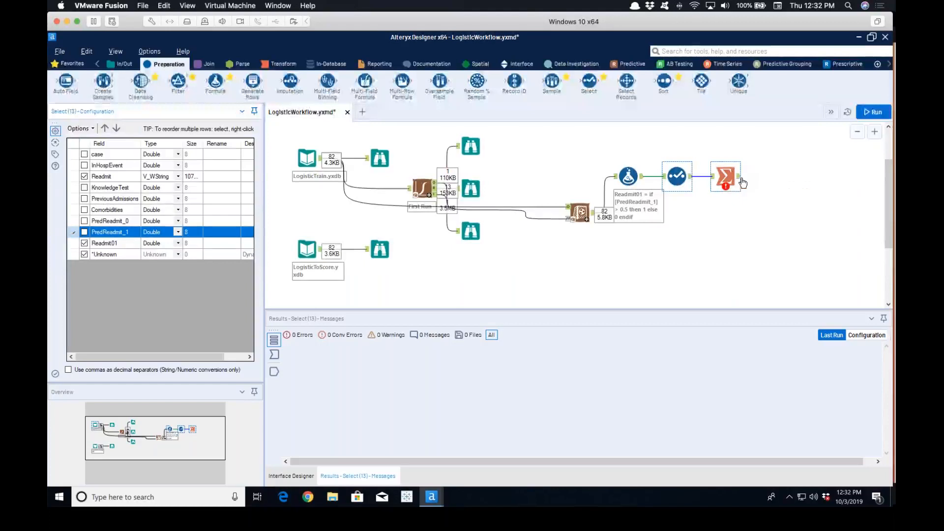
- Configure the Summarize tool to group by Readmit and Readmit01 and count Readmit01
{"action": "left_click_drag", "start_coordinate": [731, 178], "coordinate": [729, 177]}
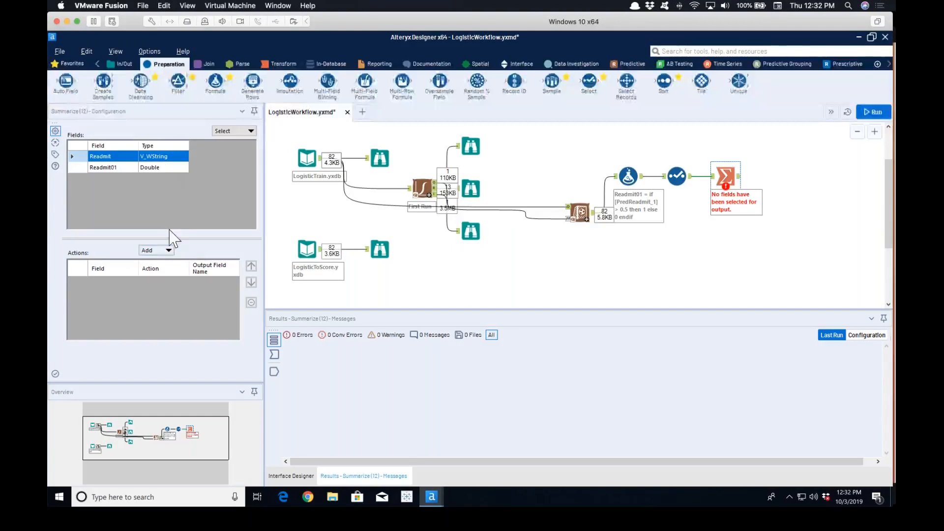
{"action": "left_click", "coordinate": [168, 250]}
{"action": "left_click", "coordinate": [169, 264]}
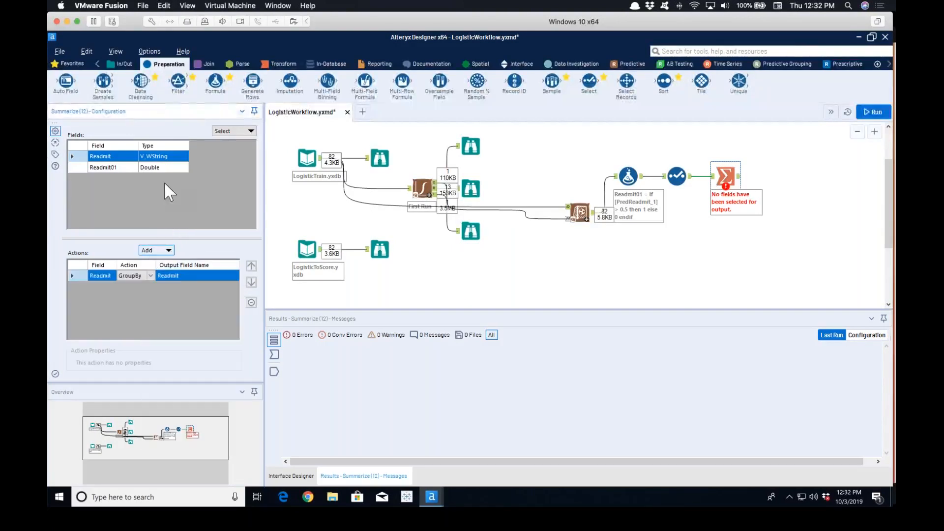
{"action": "left_click", "coordinate": [165, 168]}
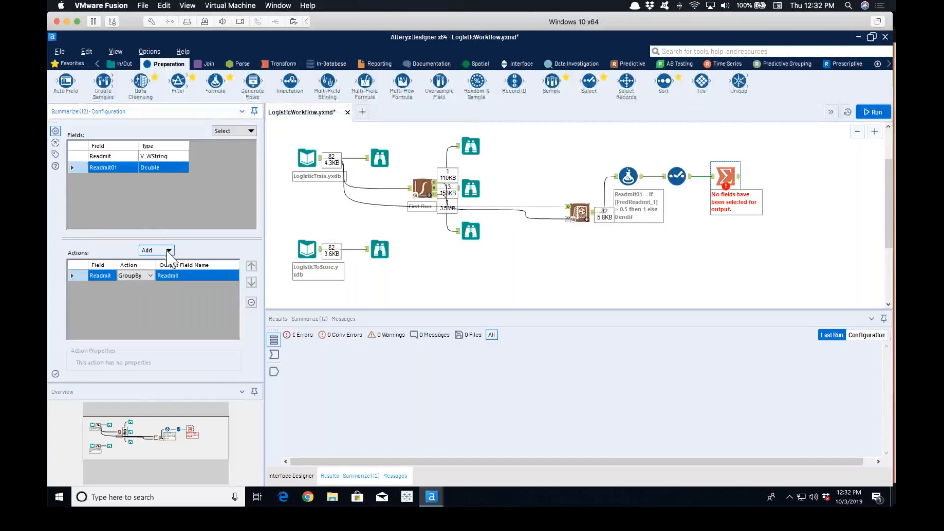
{"action": "left_click", "coordinate": [169, 251]}
{"action": "left_click", "coordinate": [170, 262]}
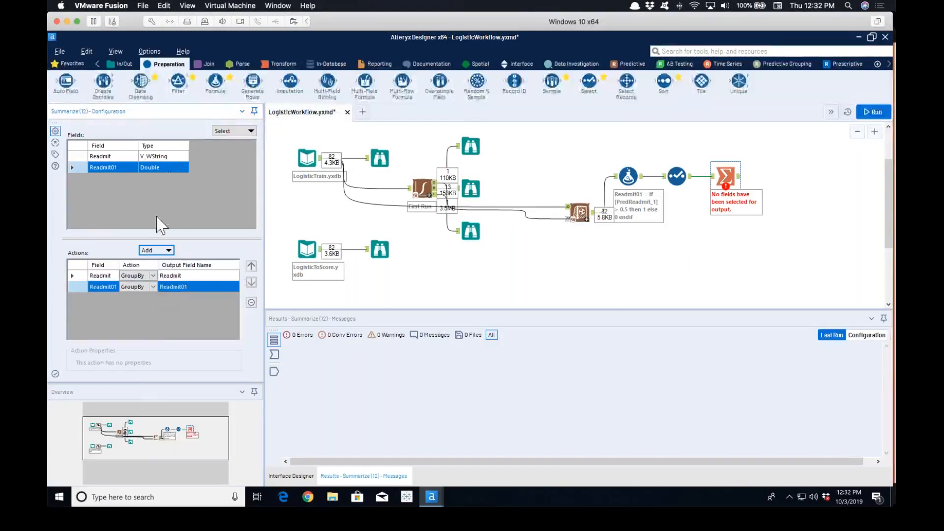
{"action": "left_click", "coordinate": [168, 251]}
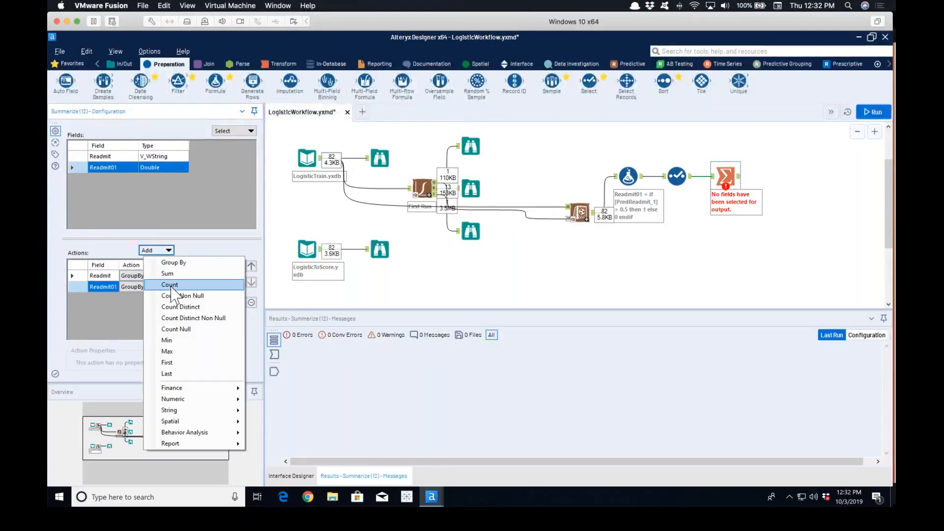
{"action": "left_click", "coordinate": [170, 285]}
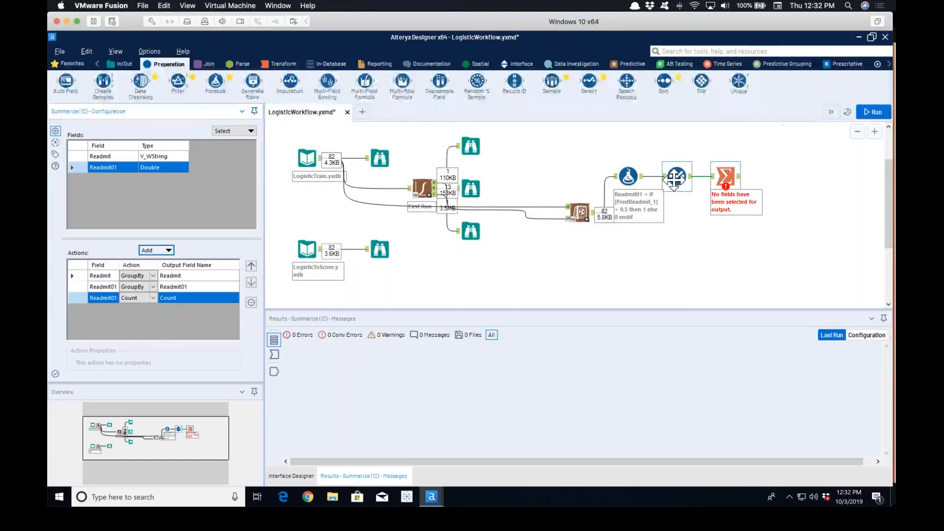
- Cache and run the workflow at the Score tool, and display the Summarize tool's output table
{"action": "right_click", "coordinate": [580, 211]}
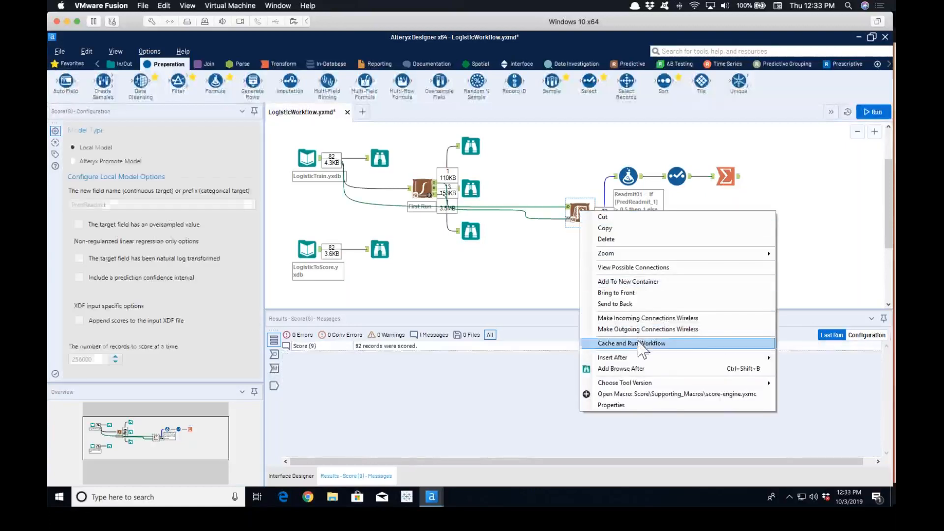
{"action": "left_click", "coordinate": [639, 344]}
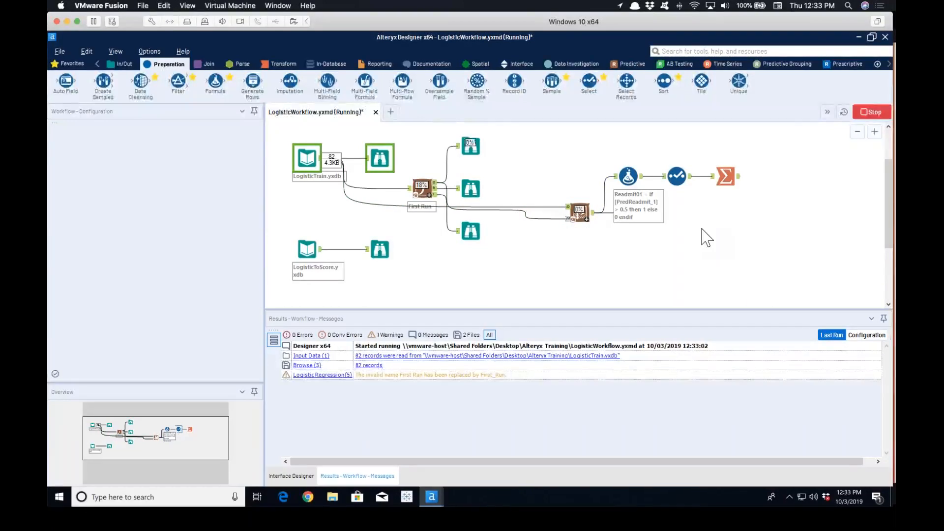
{"action": "left_click", "coordinate": [733, 190]}
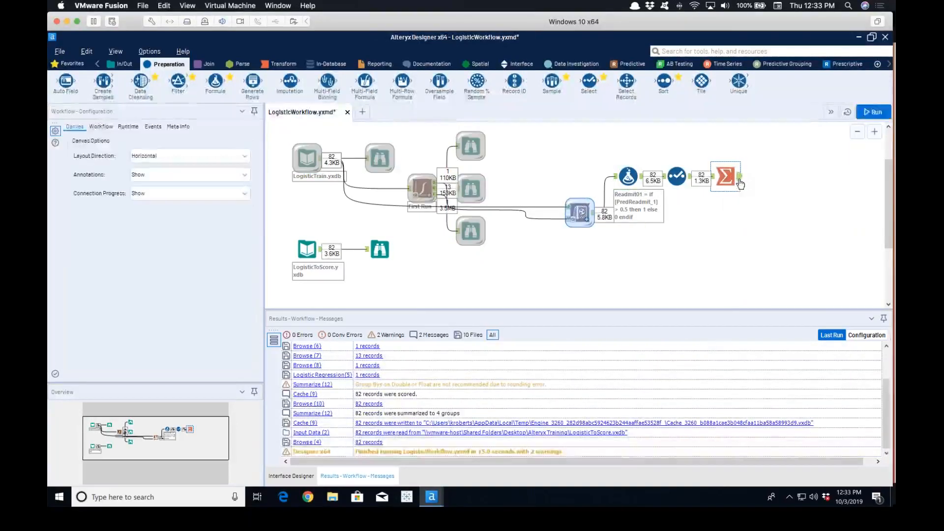
{"action": "left_click", "coordinate": [741, 183]}
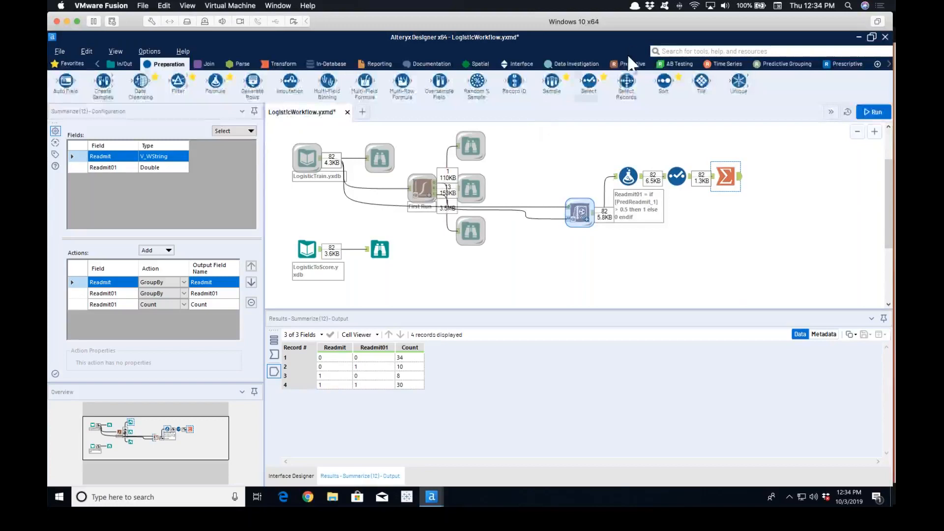
- Delete the Browse tool attached to the LogisticTrain input
{"action": "left_click", "coordinate": [627, 66]}
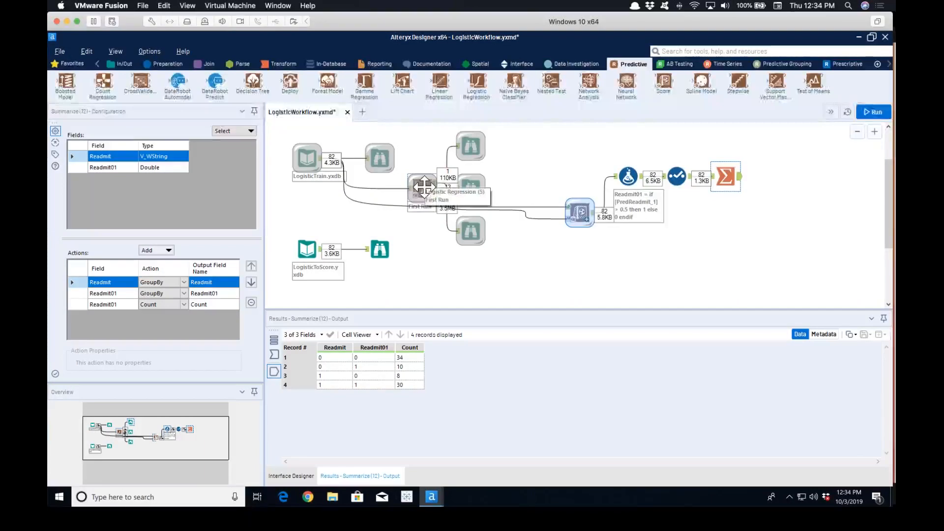
{"action": "left_click", "coordinate": [380, 158]}
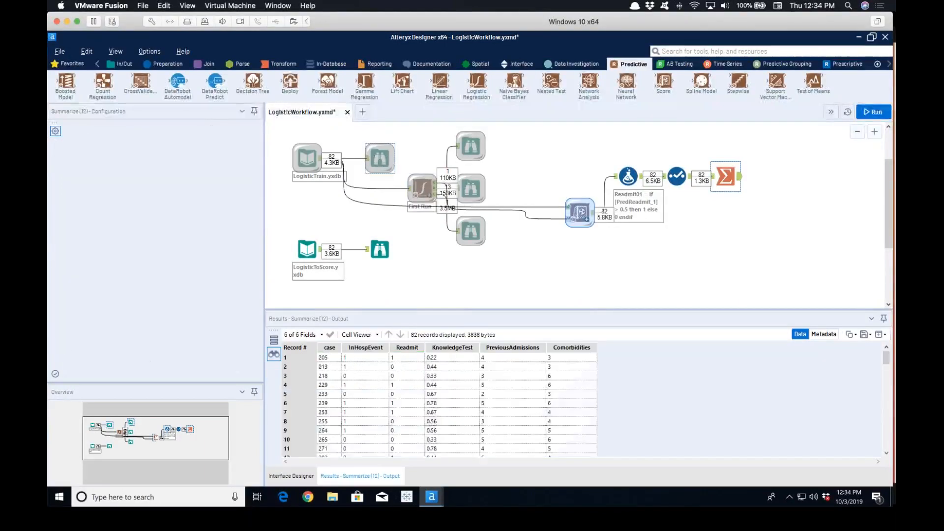
{"action": "right_click", "coordinate": [380, 158]}
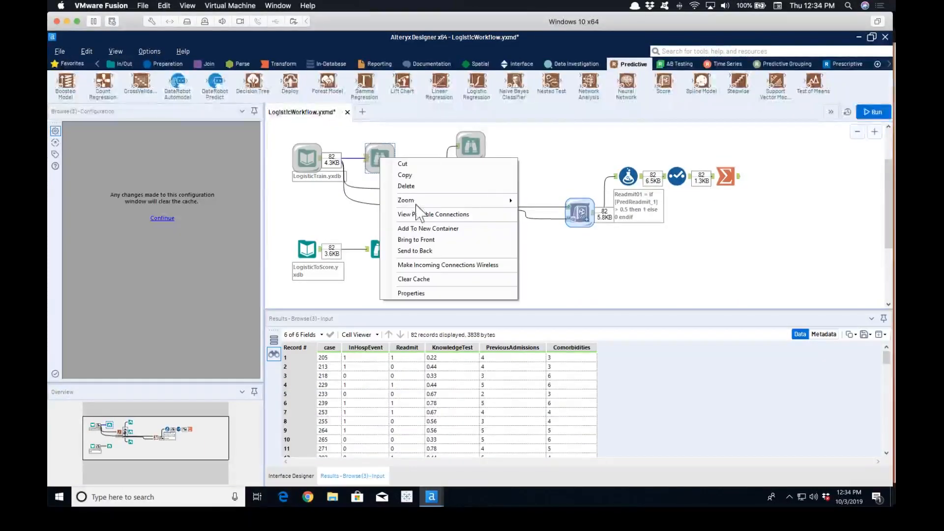
{"action": "left_click", "coordinate": [408, 186]}
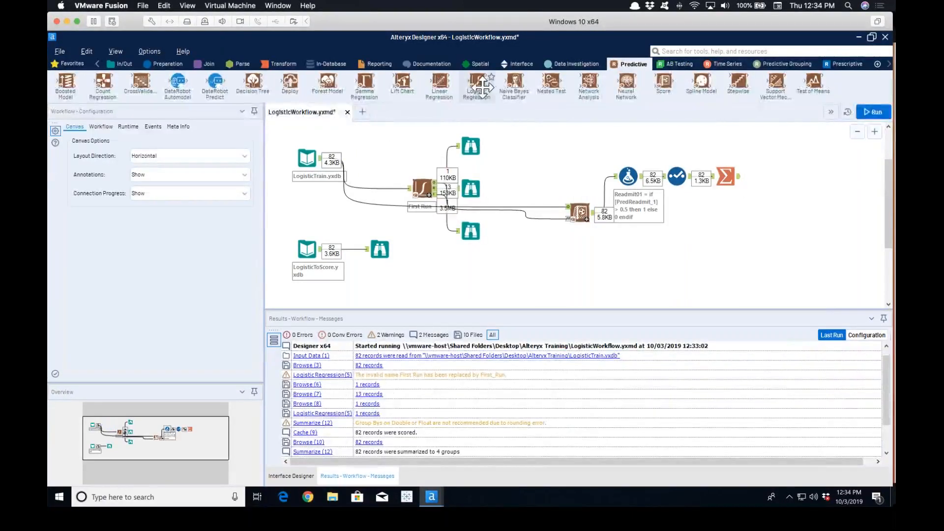
- Add a second Logistic Regression tool to the canvas and delete the Score, Formula, Select and Summarize chain
{"action": "left_click_drag", "start_coordinate": [477, 83], "coordinate": [520, 299]}
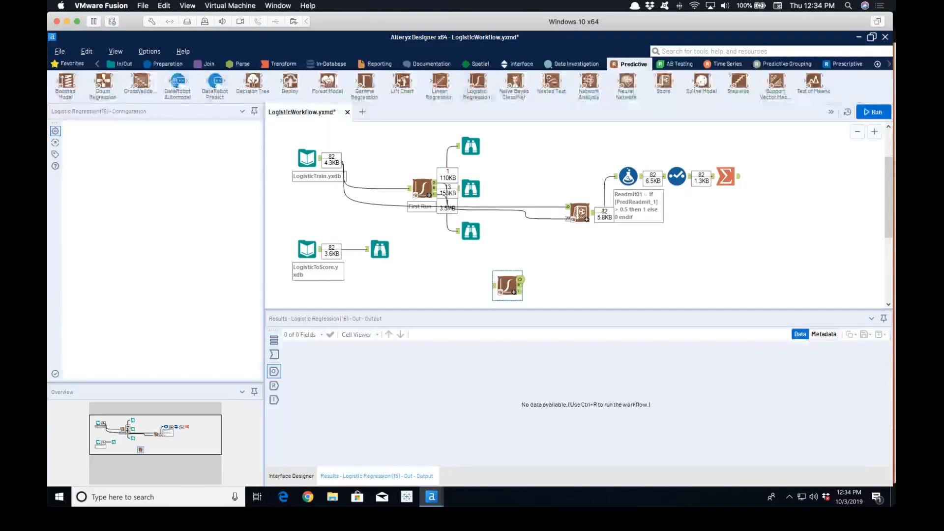
{"action": "left_click_drag", "start_coordinate": [554, 140], "coordinate": [822, 242]}
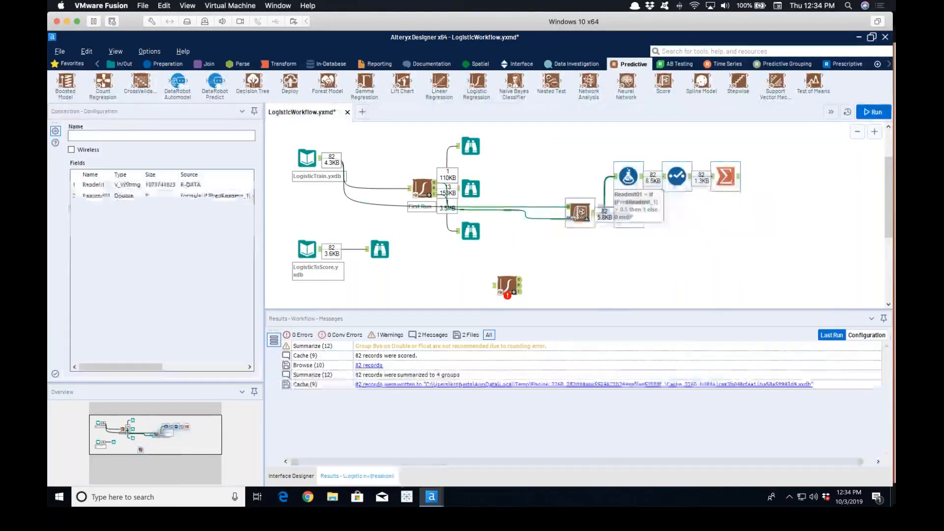
{"action": "right_click", "coordinate": [579, 217]}
{"action": "left_click", "coordinate": [605, 245]}
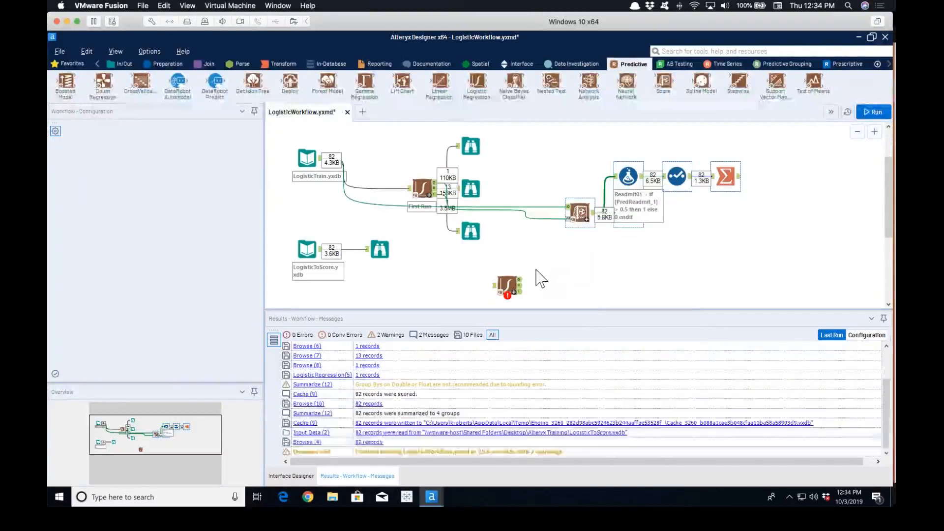
- Move the new Logistic Regression tool into the space right of the First Run Browse tools and connect LogisticTrain to it
{"action": "left_click_drag", "start_coordinate": [508, 281], "coordinate": [585, 186]}
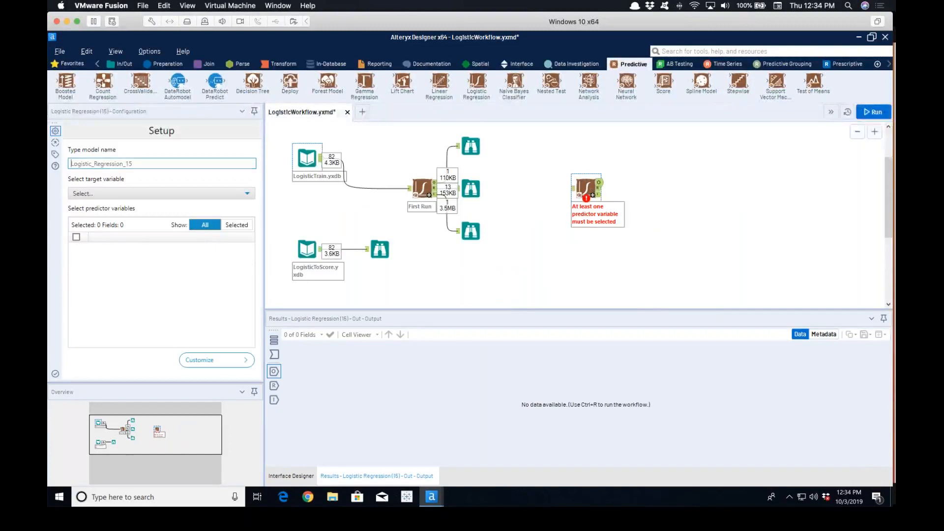
{"action": "left_click_drag", "start_coordinate": [320, 158], "coordinate": [599, 184]}
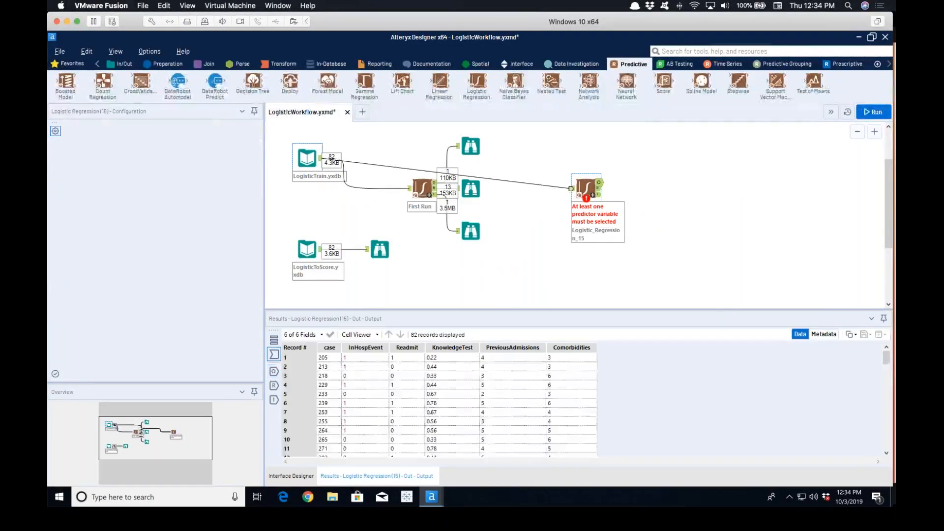
- Name the new logistic regression model Log 2
{"action": "left_click", "coordinate": [583, 186]}
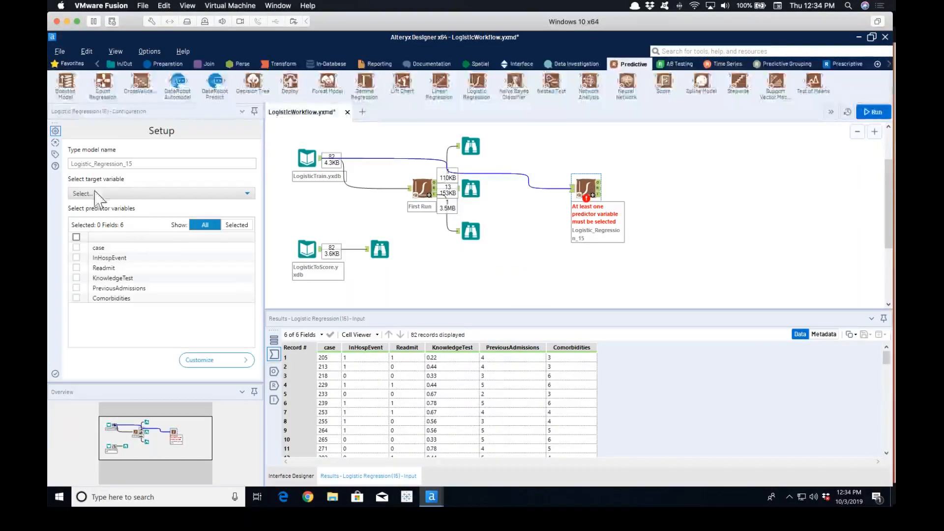
{"action": "left_click", "coordinate": [132, 164]}
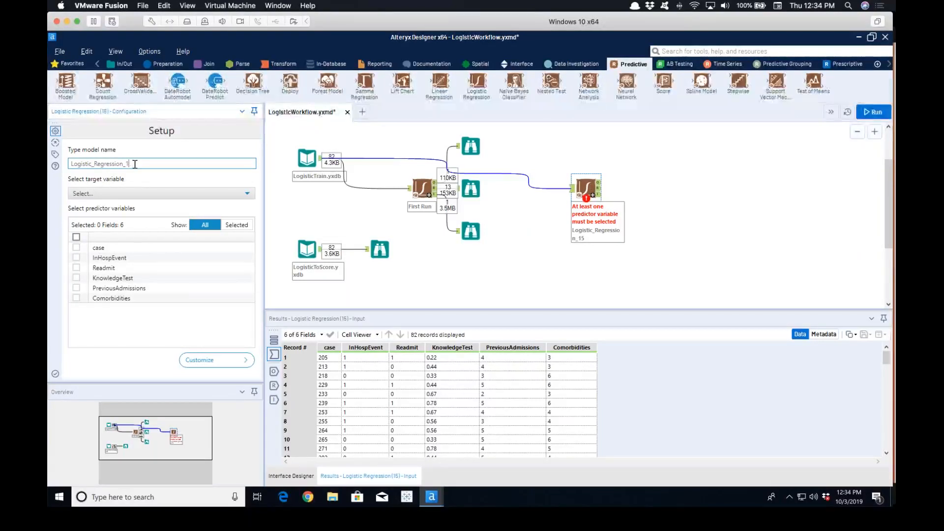
{"action": "key", "text": "BackSpace"}
{"action": "key", "text": "BackSpace"}
{"action": "key", "text": "BackSpace"}
{"action": "key", "text": "BackSpace"}
{"action": "key", "text": "BackSpace"}
{"action": "key", "text": "BackSpace"}
{"action": "key", "text": "BackSpace"}
{"action": "key", "text": "BackSpace"}
{"action": "key", "text": "BackSpace"}
{"action": "key", "text": "BackSpace"}
{"action": "key", "text": "BackSpace"}
{"action": "key", "text": "BackSpace"}
{"action": "key", "text": "BackSpace"}
{"action": "key", "text": "BackSpace"}
{"action": "key", "text": "BackSpace"}
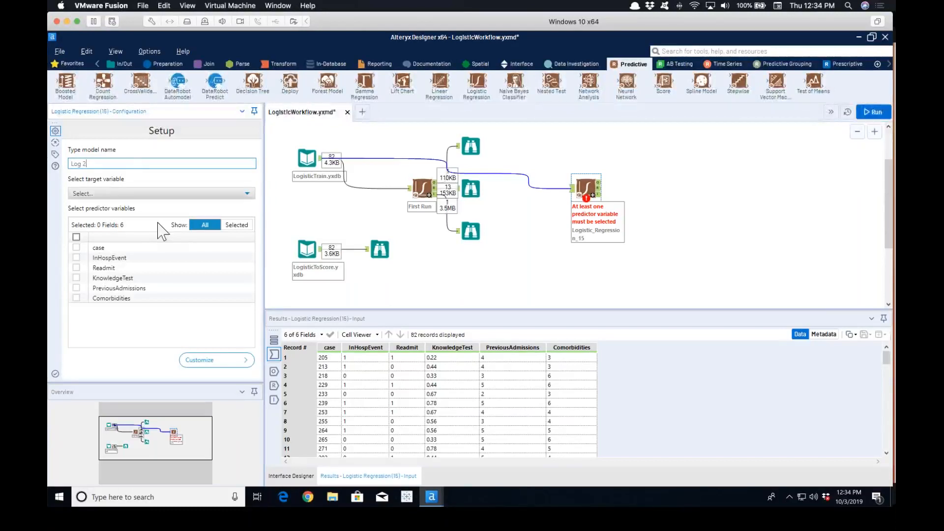
- Set Log 2's target to Readmit with predictors InHospEvent and Comorbidities, and add Browse tools to all its outputs
{"action": "left_click", "coordinate": [162, 195]}
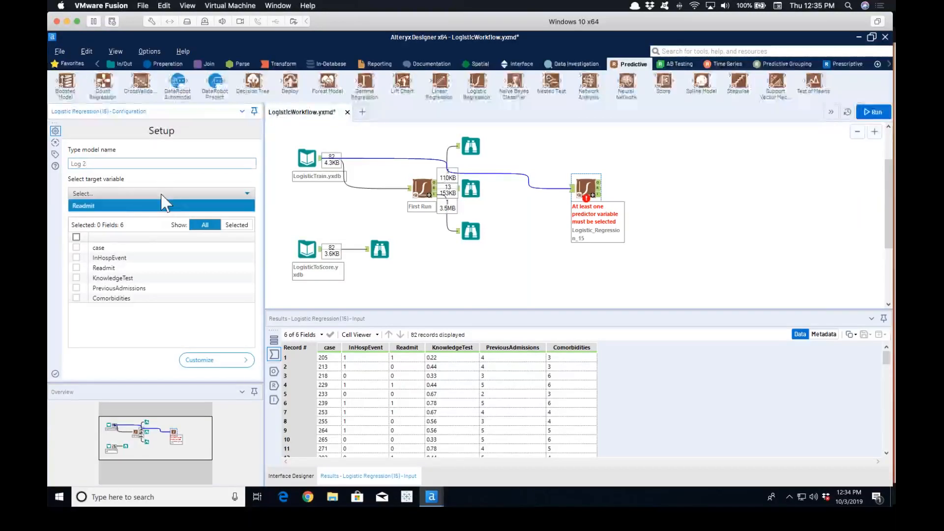
{"action": "left_click", "coordinate": [129, 207]}
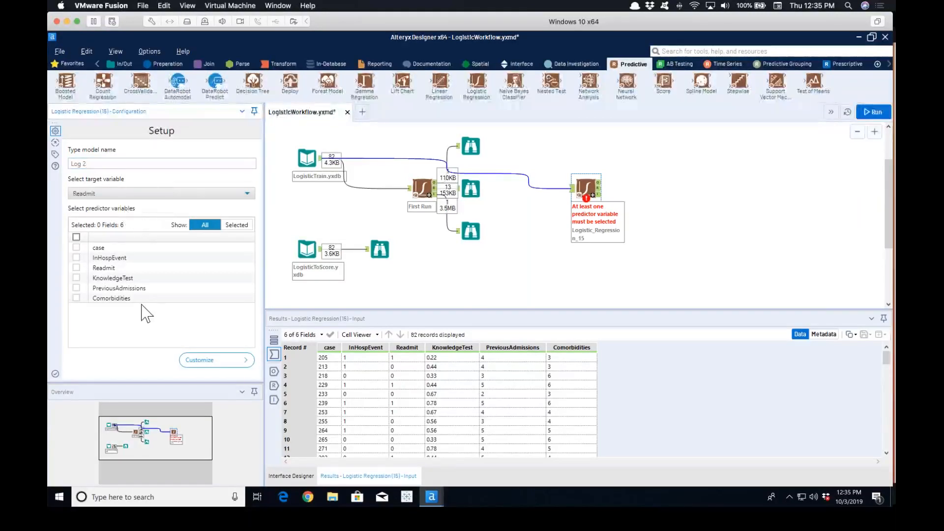
{"action": "left_click", "coordinate": [77, 257]}
{"action": "right_click", "coordinate": [588, 186]}
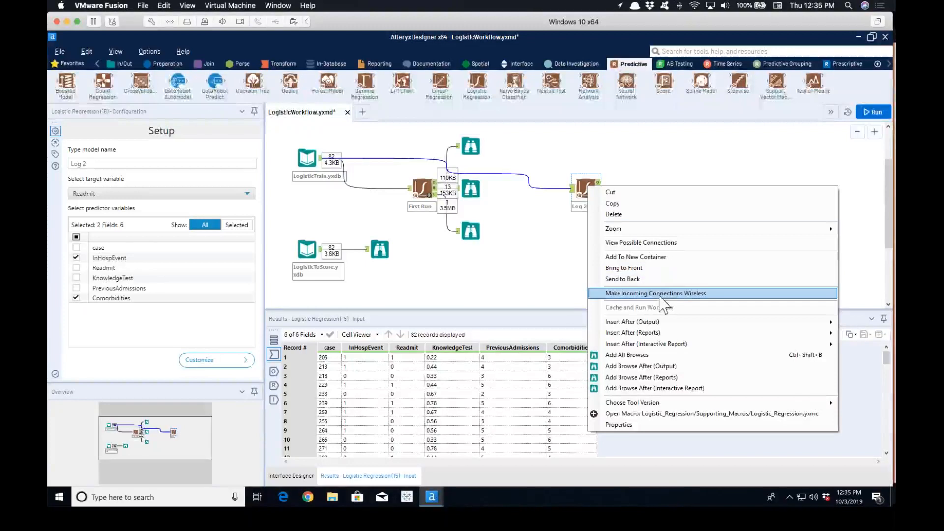
{"action": "left_click", "coordinate": [673, 356]}
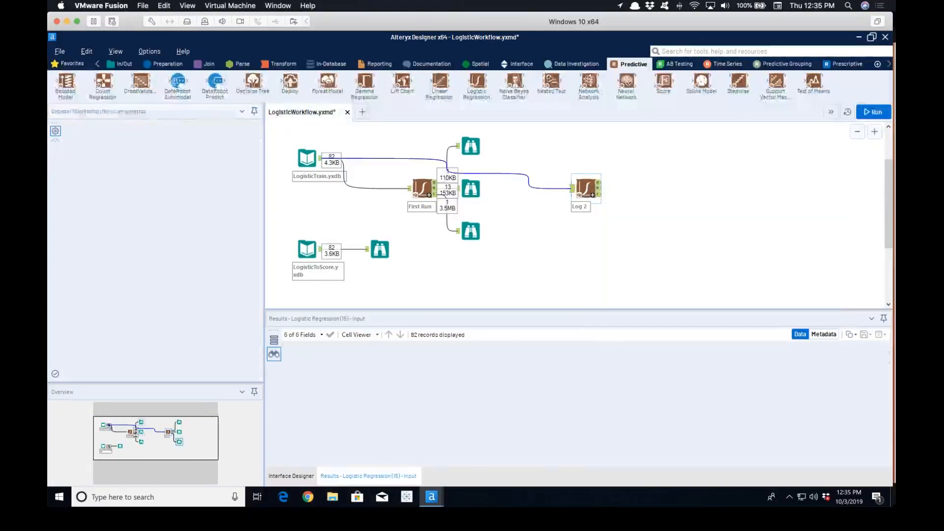
- Group the First Run Logistic Regression tool and its three Browse tools in a new container
{"action": "left_click_drag", "start_coordinate": [405, 128], "coordinate": [486, 251]}
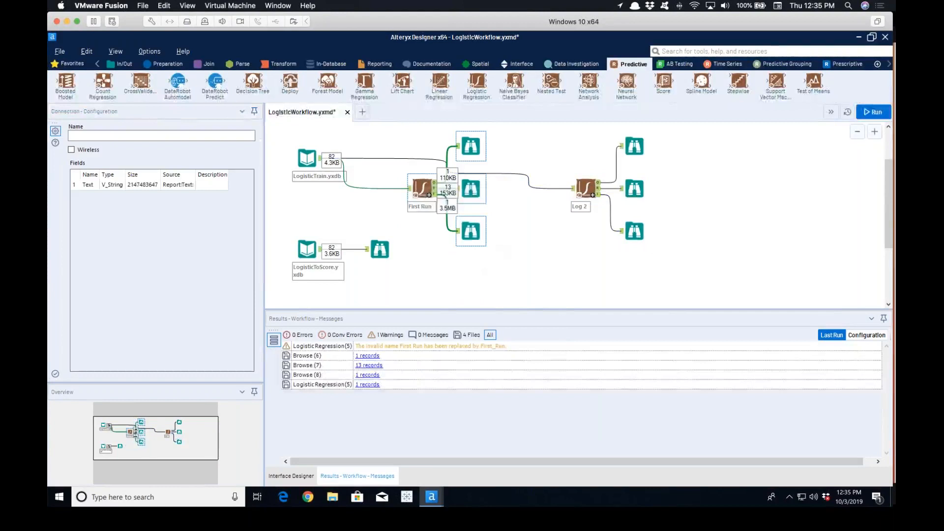
{"action": "right_click", "coordinate": [425, 187]}
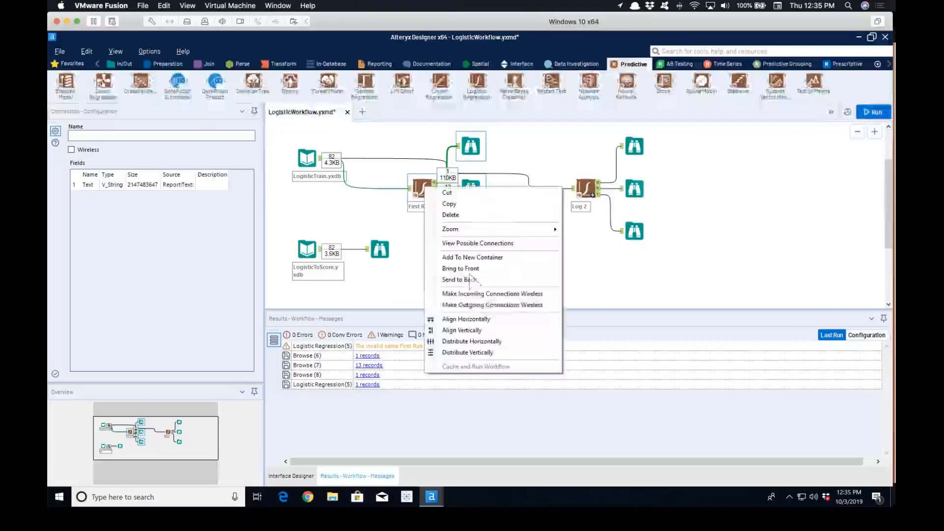
{"action": "left_click", "coordinate": [499, 257]}
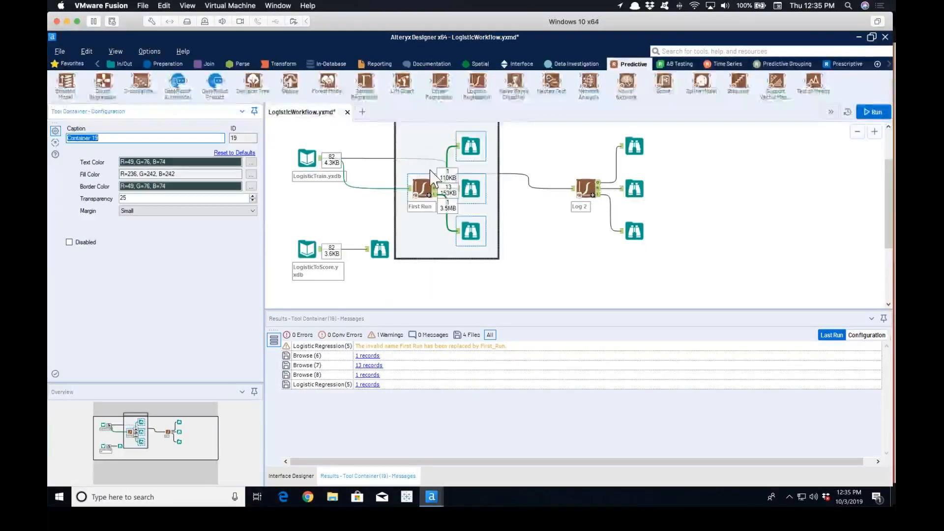
- Disable the container holding the First Run model and run the workflow with only Log 2 active
{"action": "scroll", "coordinate": [431, 174], "scroll_direction": "up", "scroll_amount": 2}
{"action": "left_click", "coordinate": [402, 174]}
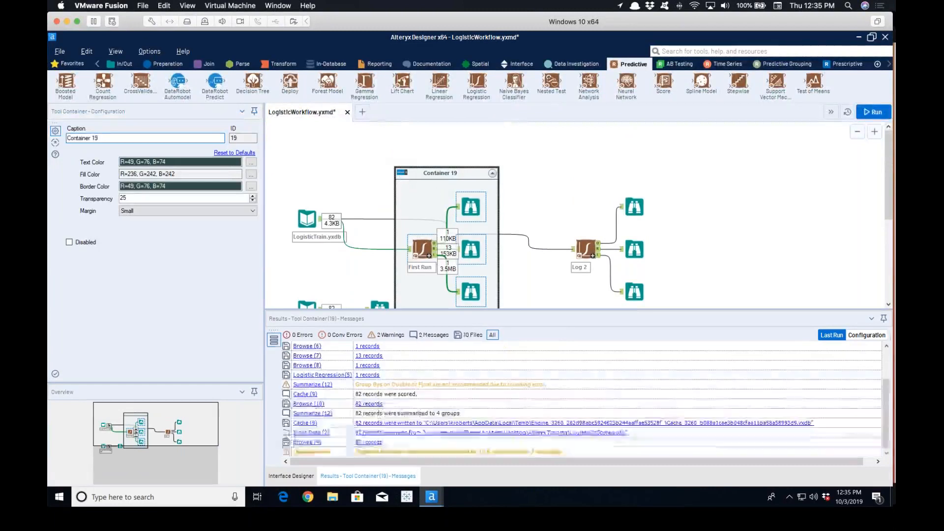
{"action": "left_click", "coordinate": [750, 171]}
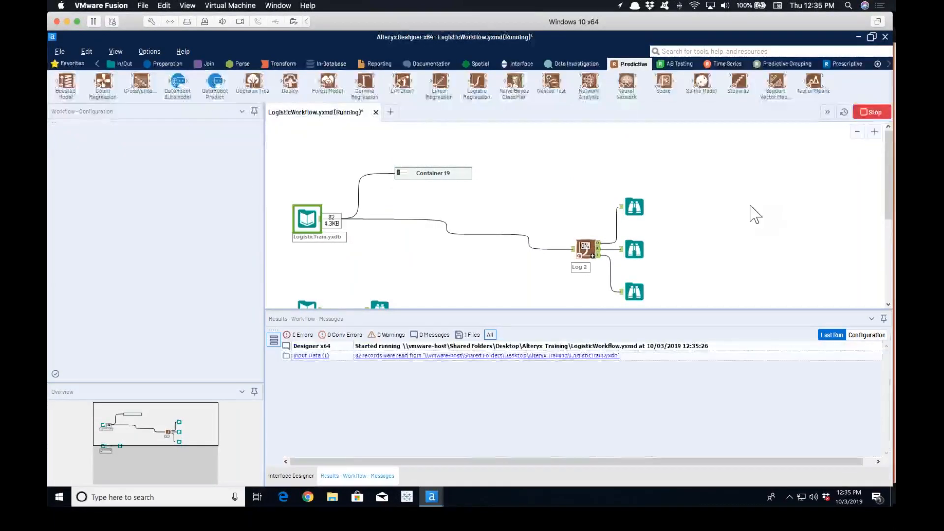
- View Log 2's interactive report in a separate window, examine its accuracy metrics and actual-versus-predicted matrix, and close the window
{"action": "scroll", "coordinate": [752, 206], "scroll_direction": "down", "scroll_amount": 1}
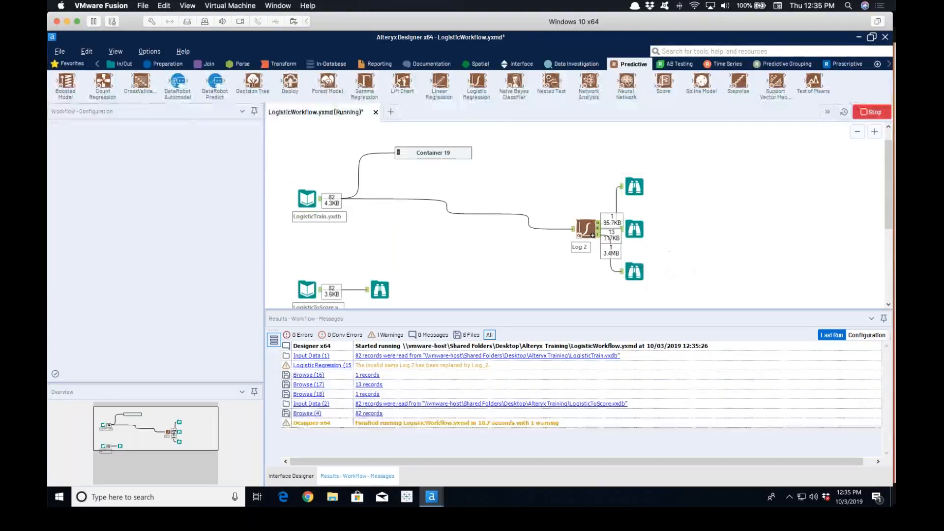
{"action": "left_click", "coordinate": [639, 268]}
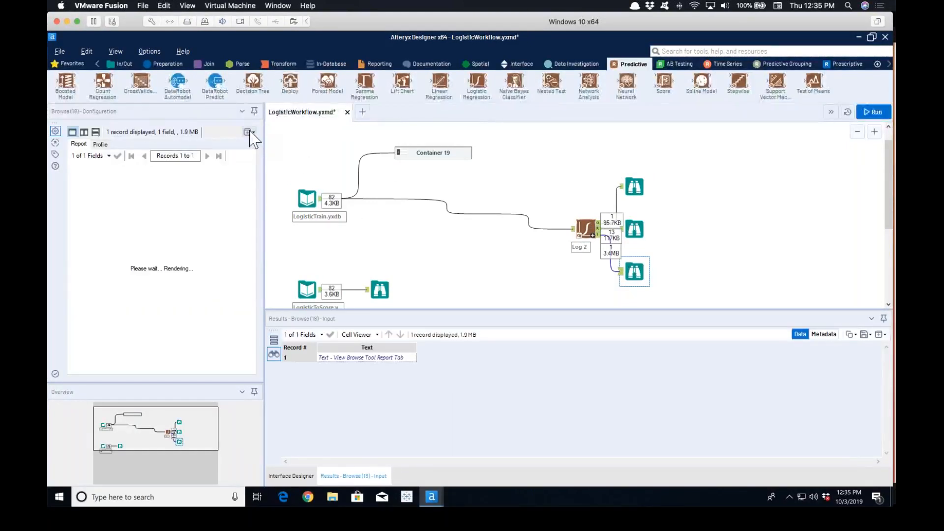
{"action": "left_click", "coordinate": [250, 131]}
{"action": "left_click", "coordinate": [237, 142]}
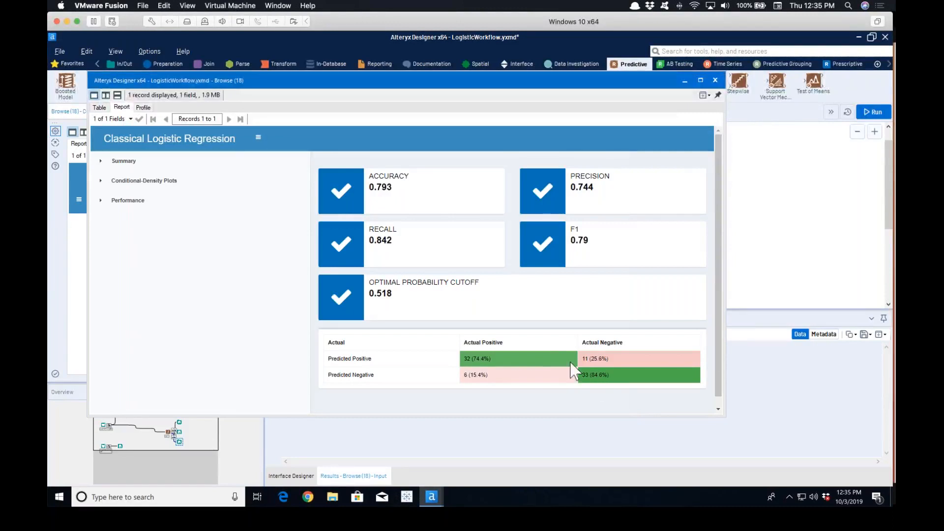
{"action": "mouse_move", "coordinate": [592, 376]}
{"action": "left_click", "coordinate": [716, 80]}
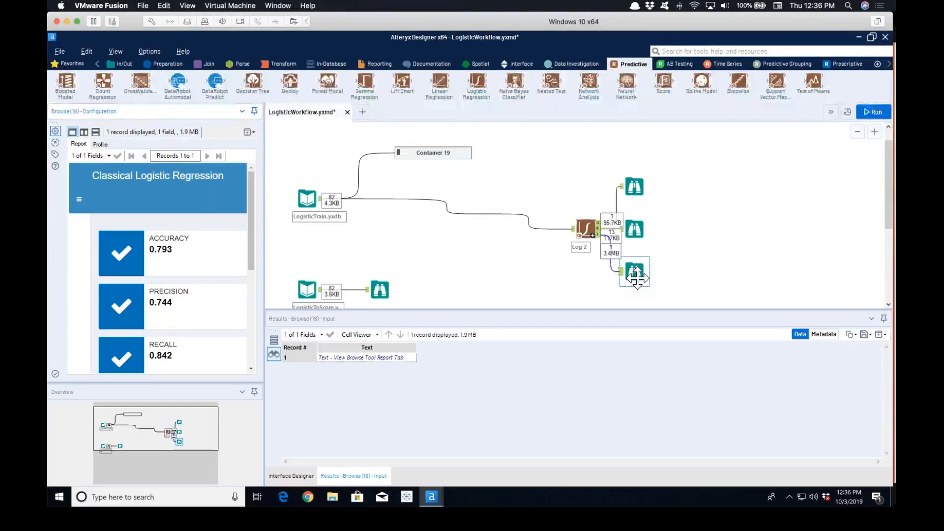
- Review the target and selected predictor variables in the Log 2 Logistic Regression tool's configuration
{"action": "left_click", "coordinate": [582, 228]}
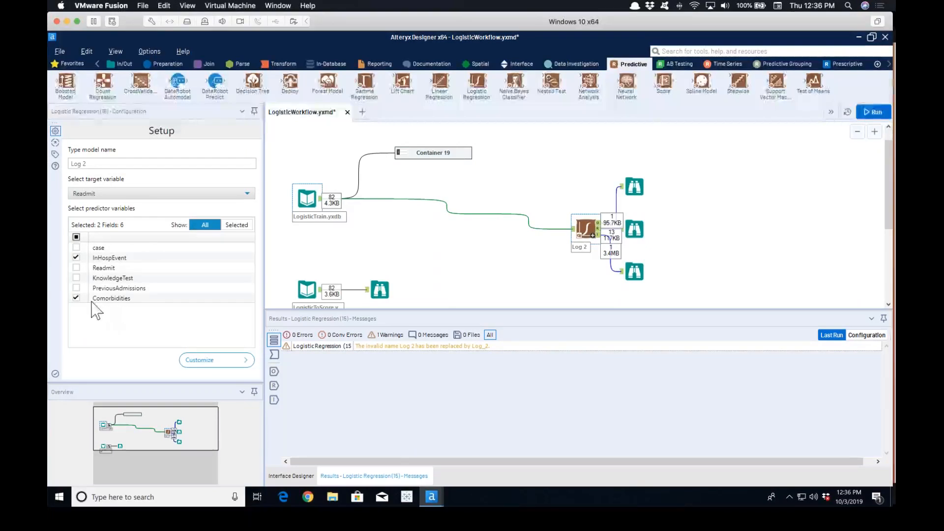
{"action": "left_click", "coordinate": [635, 272]}
{"action": "left_click", "coordinate": [588, 232]}
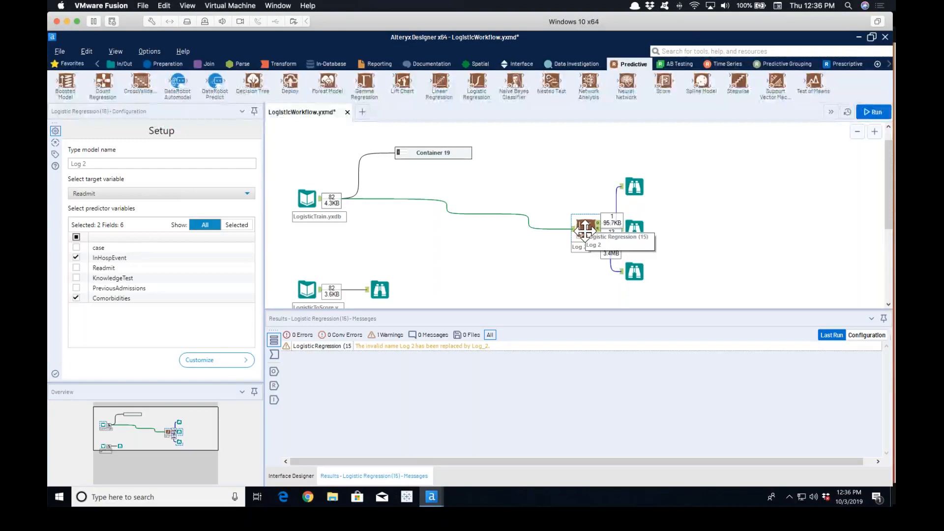
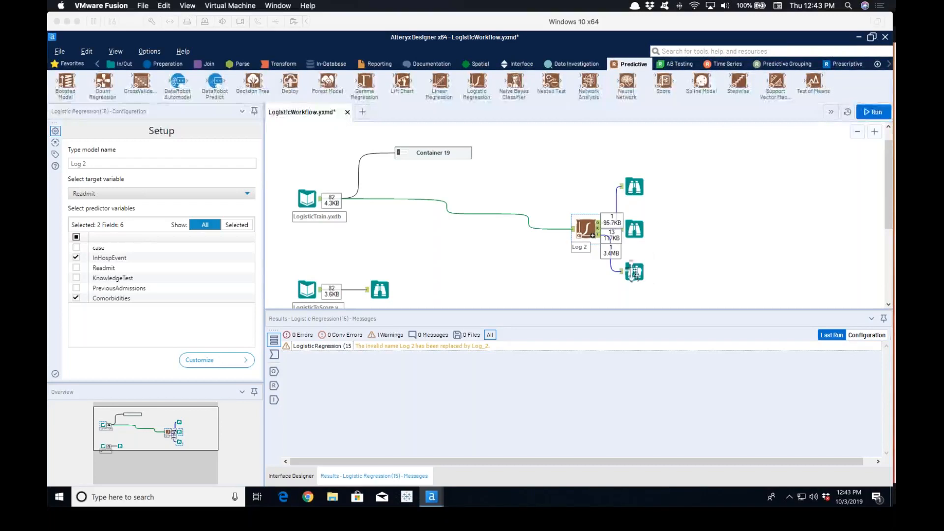
- View Log 2's model report in a separate window, examine the Comorbidities coefficient estimate, and close the report
{"action": "left_click", "coordinate": [635, 229]}
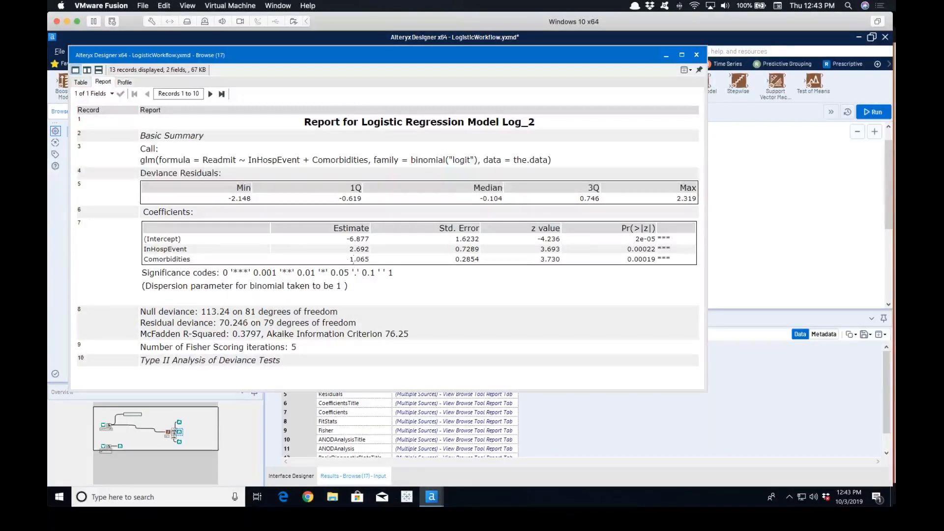
{"action": "left_click_drag", "start_coordinate": [350, 258], "coordinate": [369, 259]}
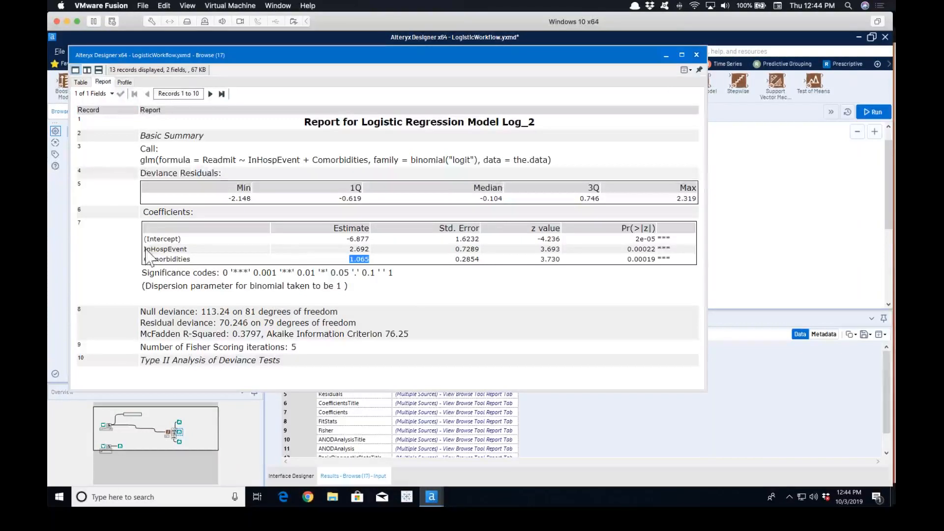
{"action": "left_click", "coordinate": [358, 258]}
{"action": "double_click", "coordinate": [148, 260]}
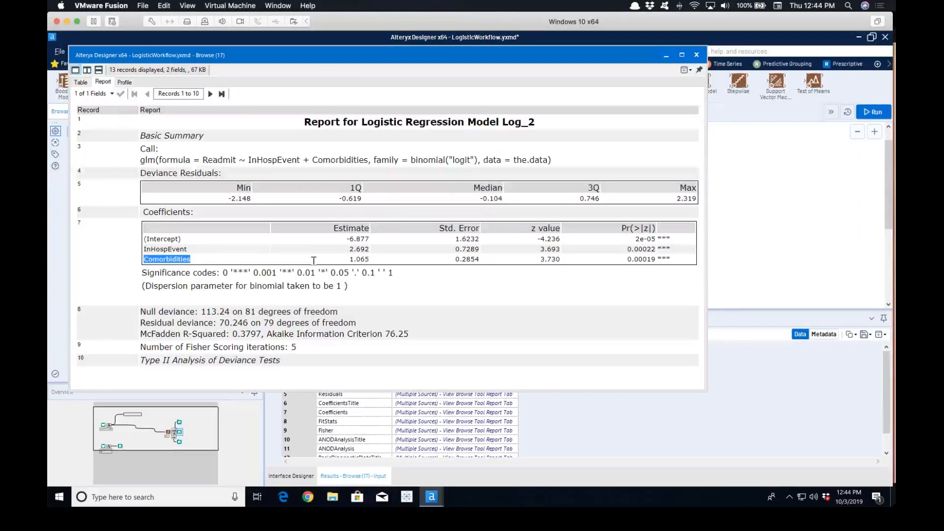
{"action": "left_click_drag", "start_coordinate": [350, 260], "coordinate": [372, 261]}
{"action": "left_click", "coordinate": [381, 273]}
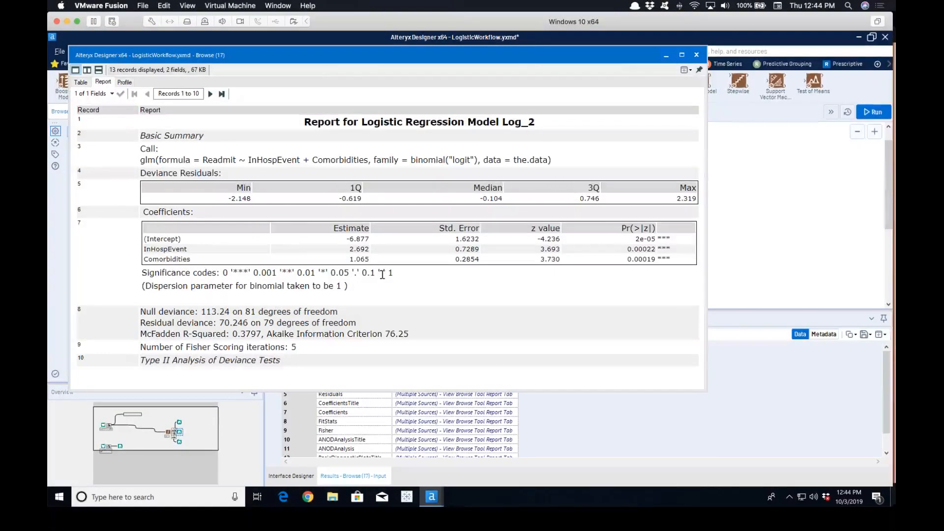
{"action": "left_click", "coordinate": [696, 56]}
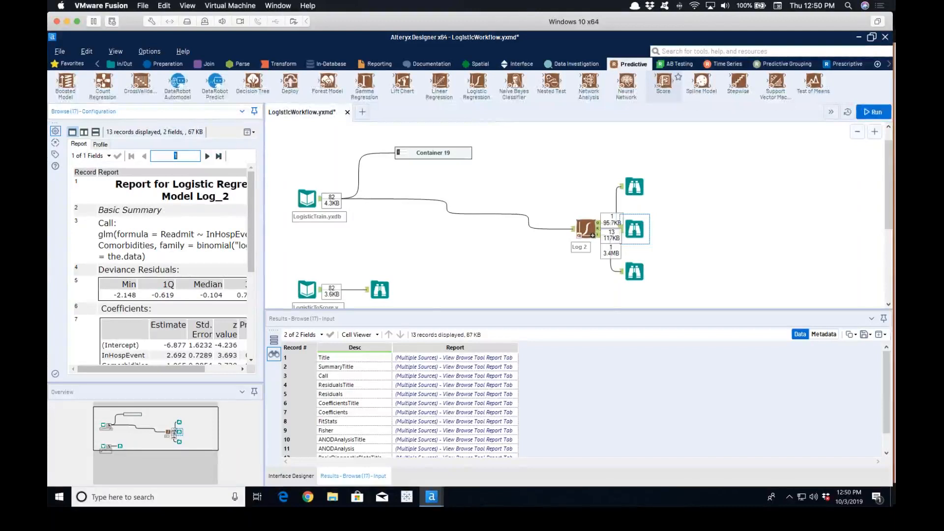
- Switch to Microsoft PowerPoint
{"action": "key", "text": "super+Tab"}
{"action": "key", "text": "super+Tab"}
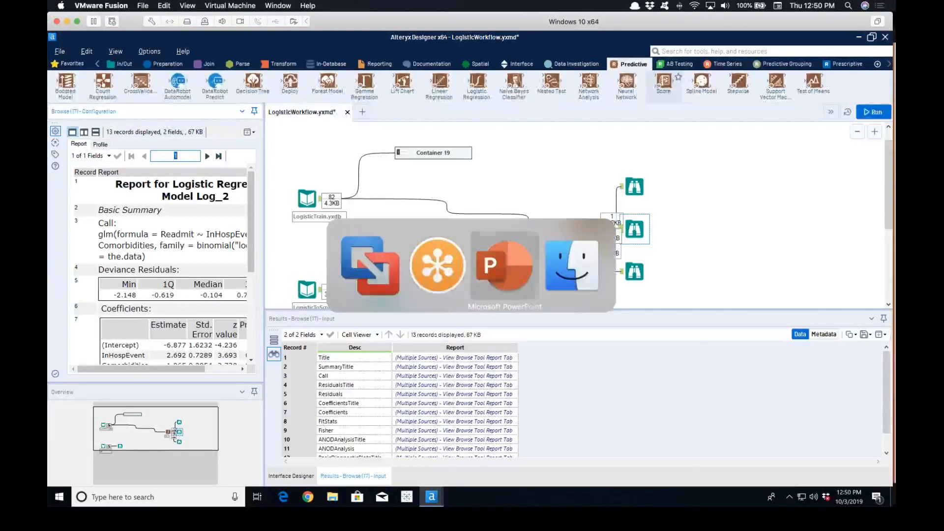